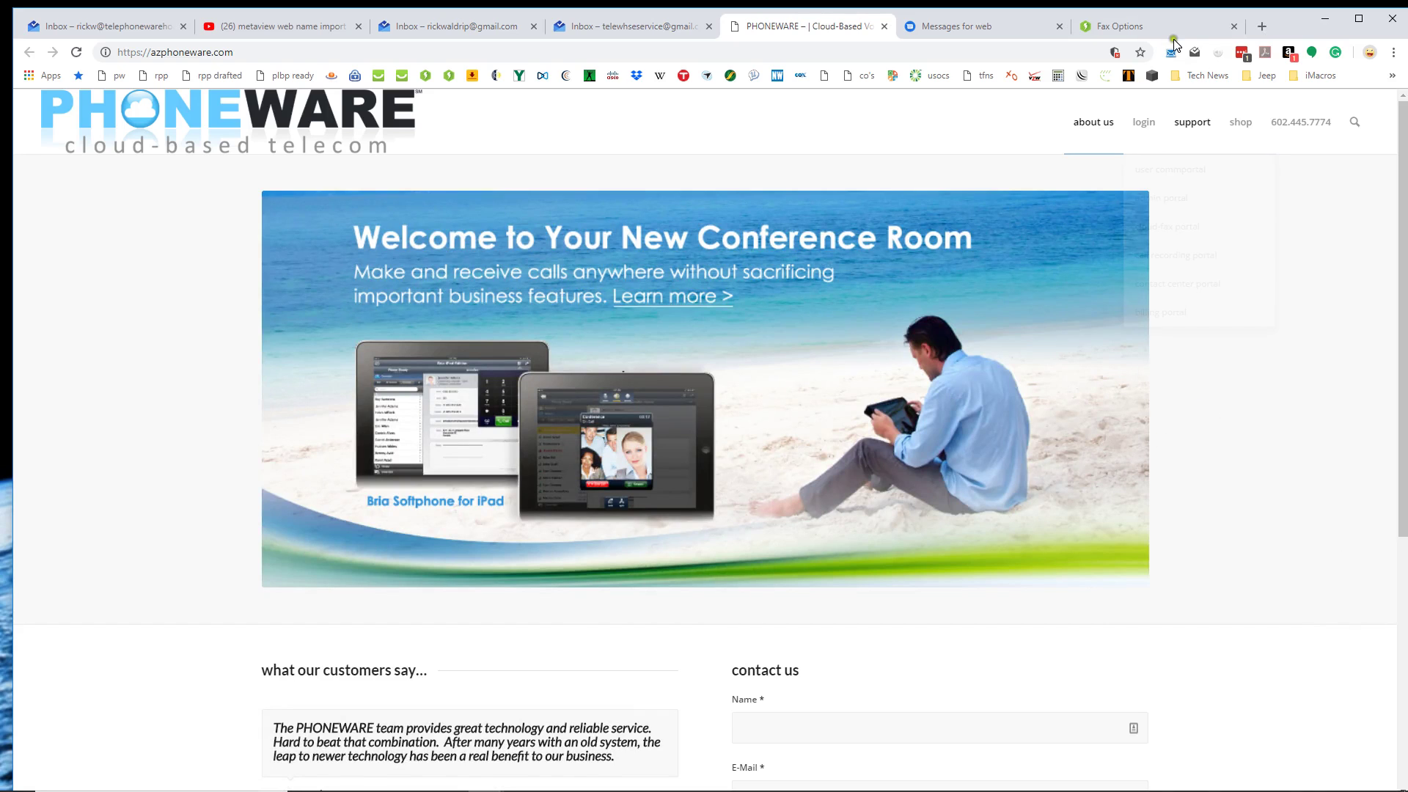
Close the Fax Options tab and open the CommPortal admin portal login page from the PhoneWare site.
{"action": "left_click", "coordinate": [1233, 27]}
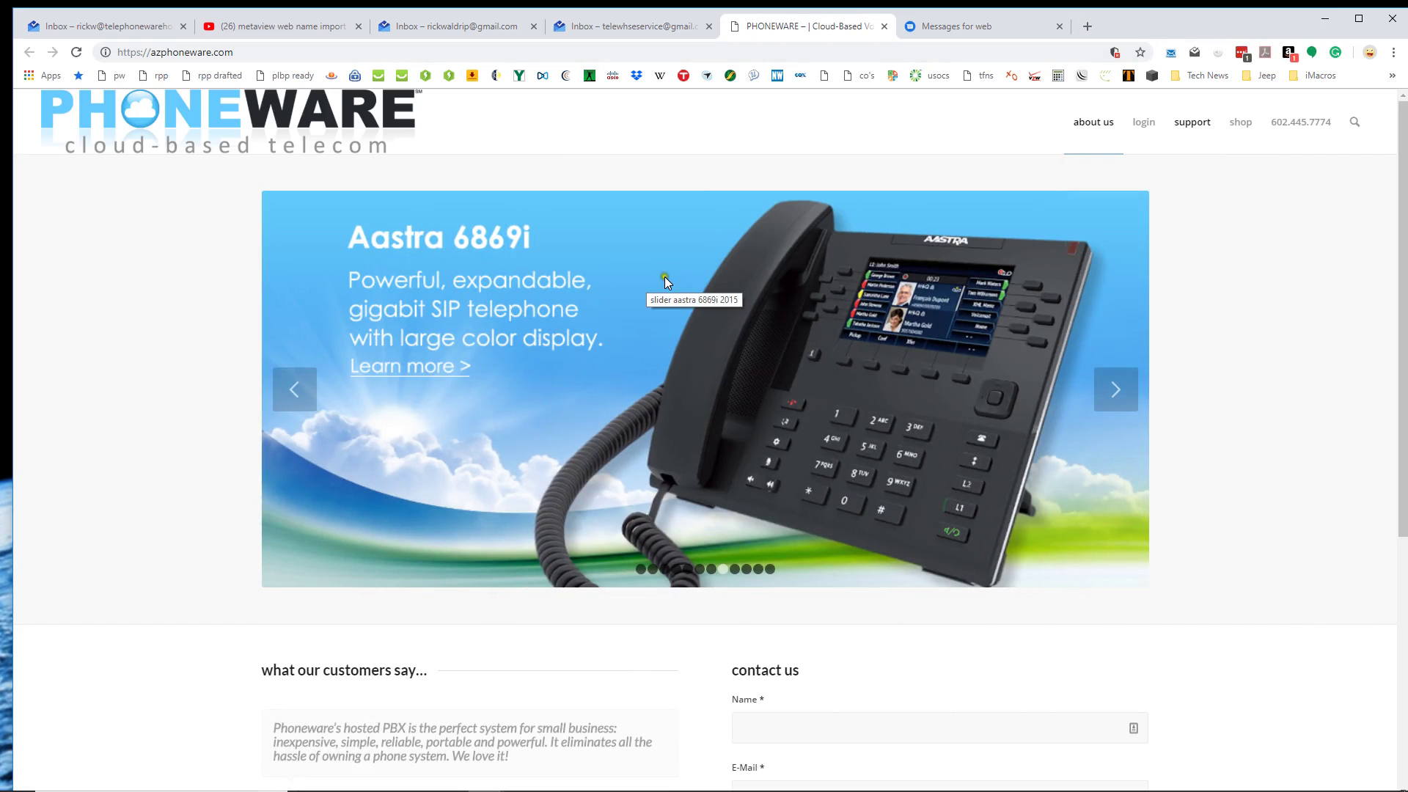
{"action": "mouse_move", "coordinate": [1150, 126]}
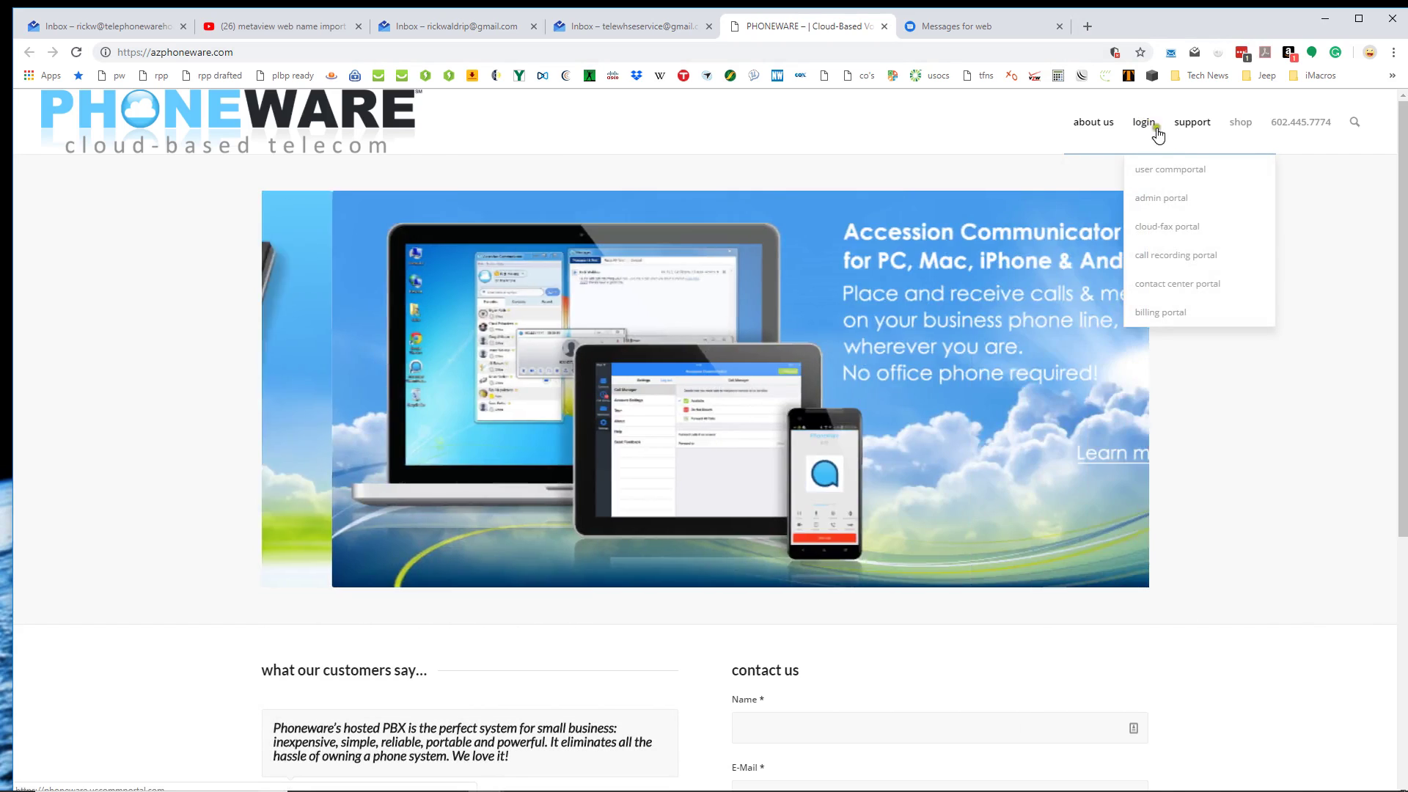
{"action": "left_click", "coordinate": [1153, 206]}
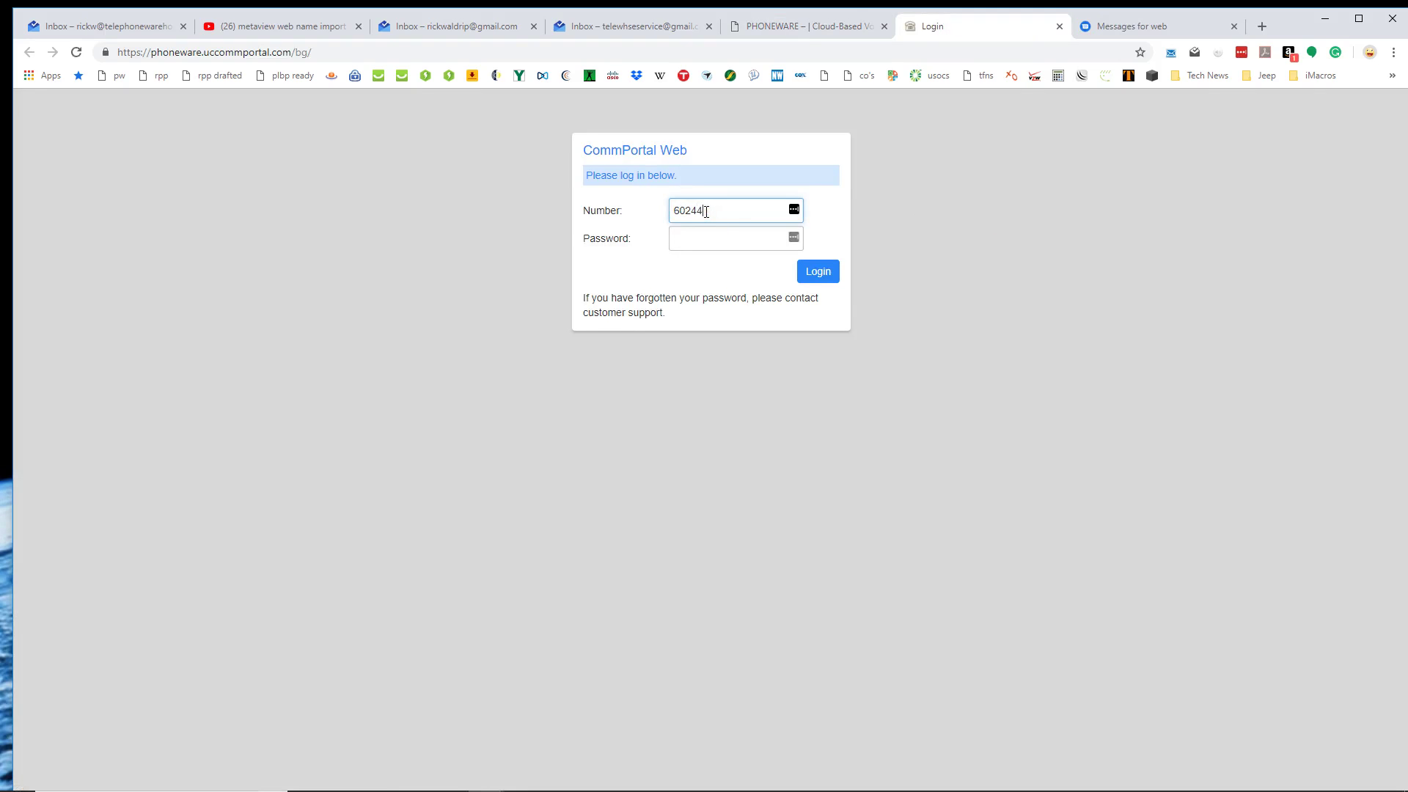
Log in to CommPortal Web with the account number and password.
{"action": "type", "text": "22"}
{"action": "key", "text": "Tab"}
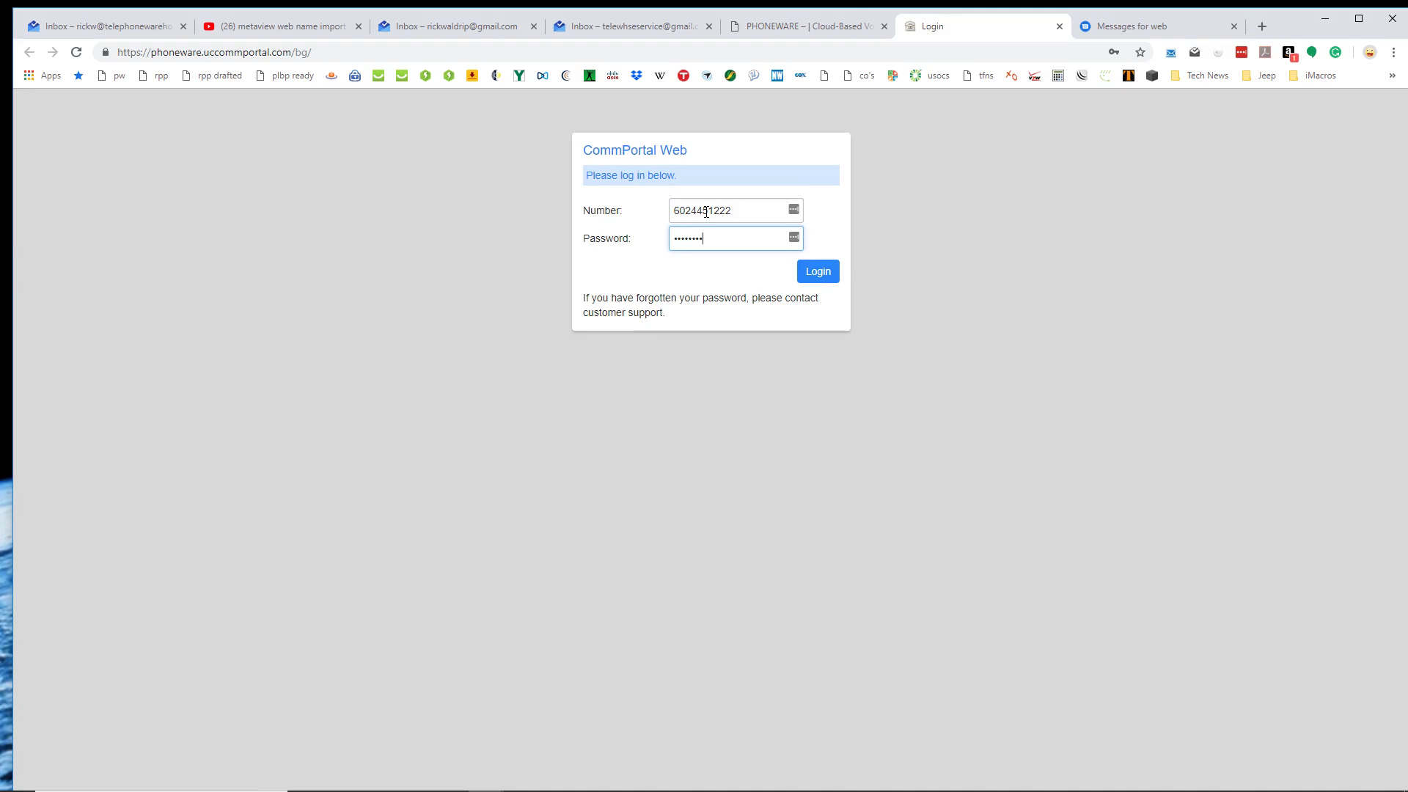
{"action": "left_click", "coordinate": [827, 276]}
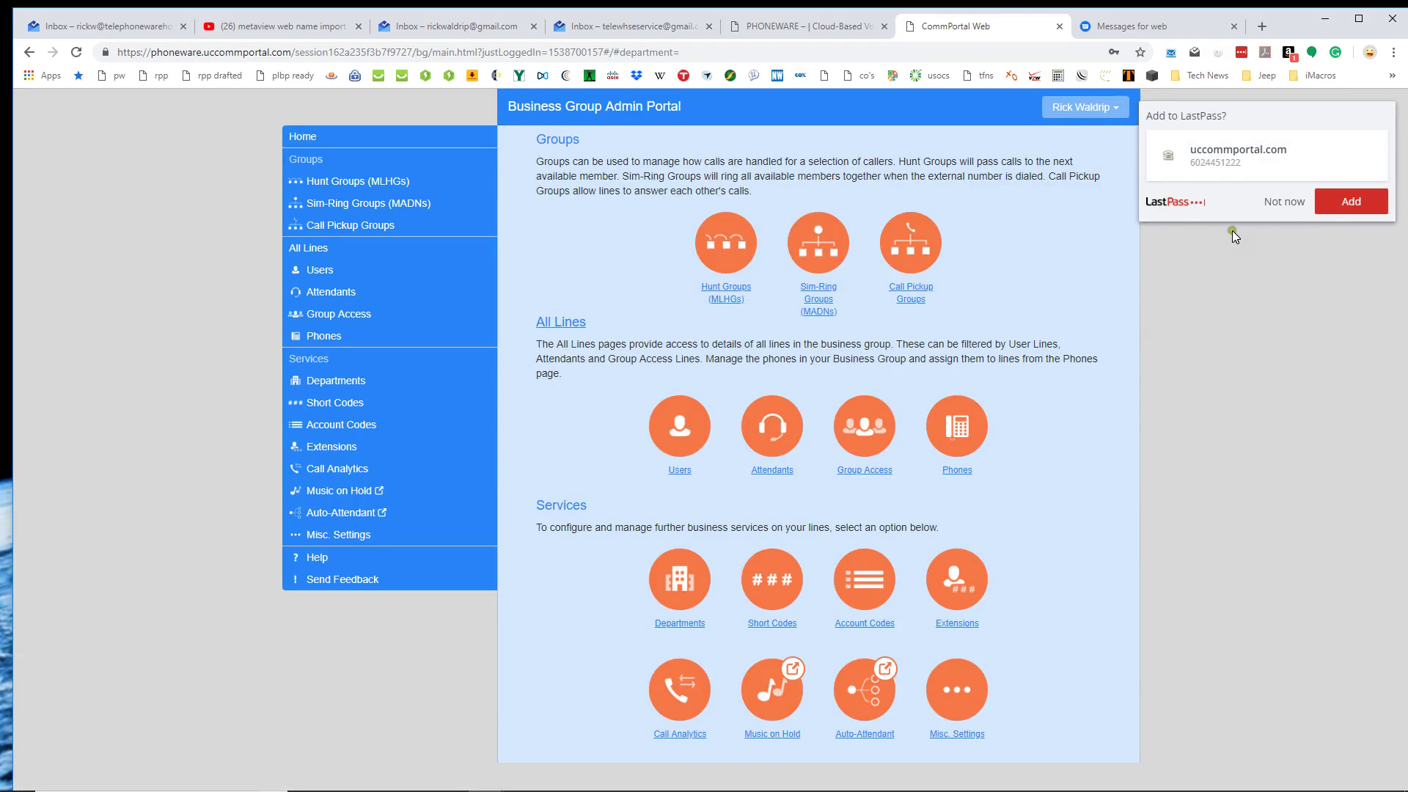
Decline the LastPass save-login prompt and go to the Attendants list.
{"action": "left_click", "coordinate": [1258, 212]}
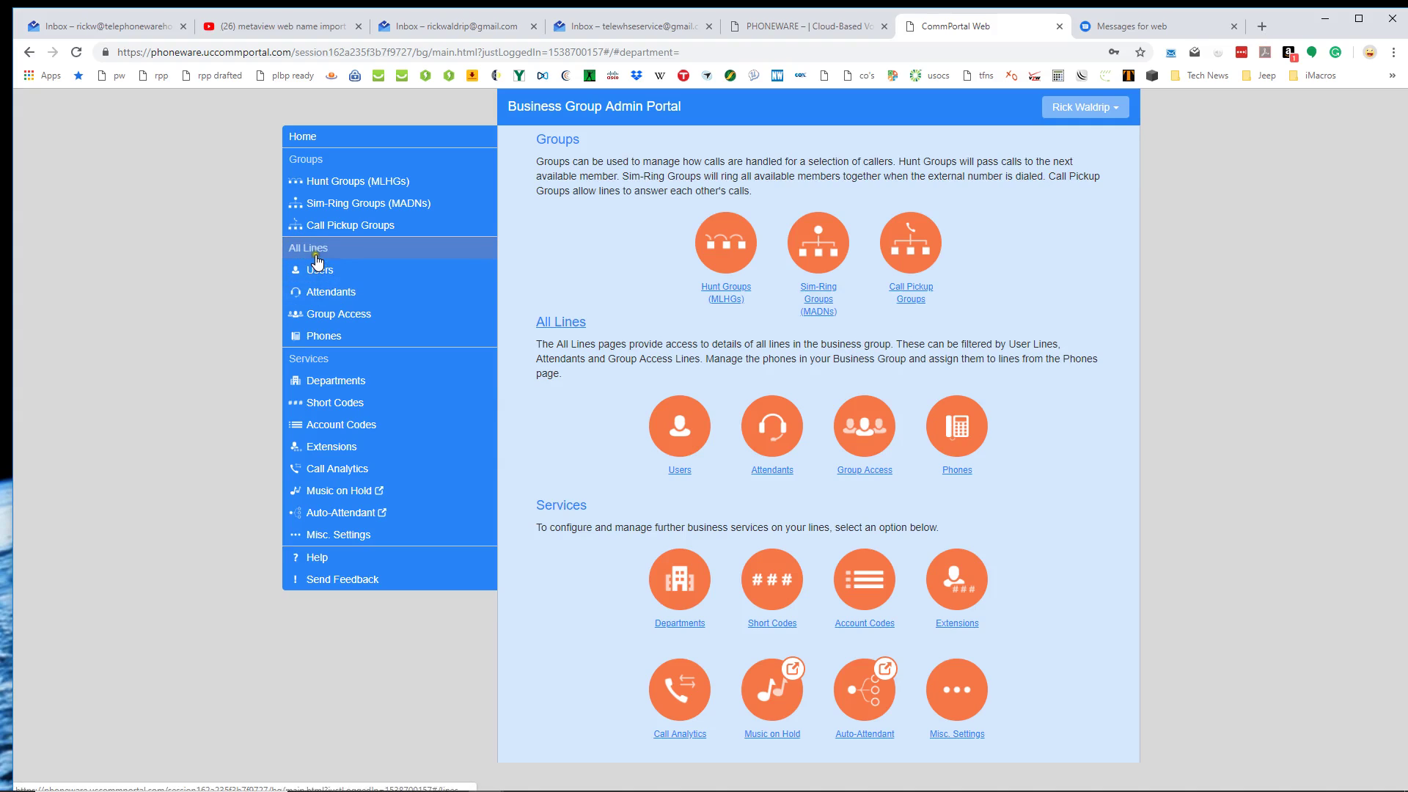
{"action": "left_click", "coordinate": [313, 293]}
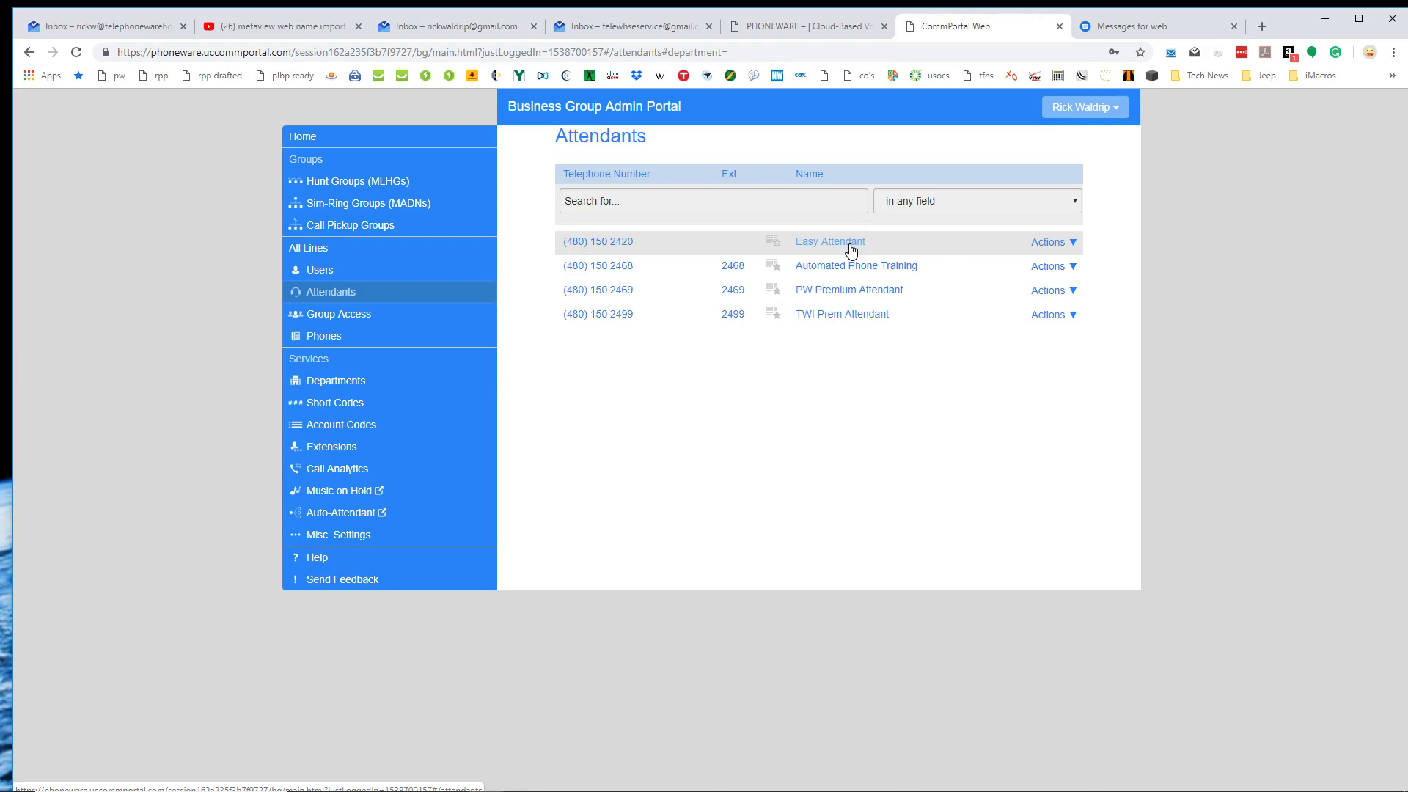
Open Easy Attendant's full Line Status settings through its Actions menu.
{"action": "left_click", "coordinate": [1056, 242]}
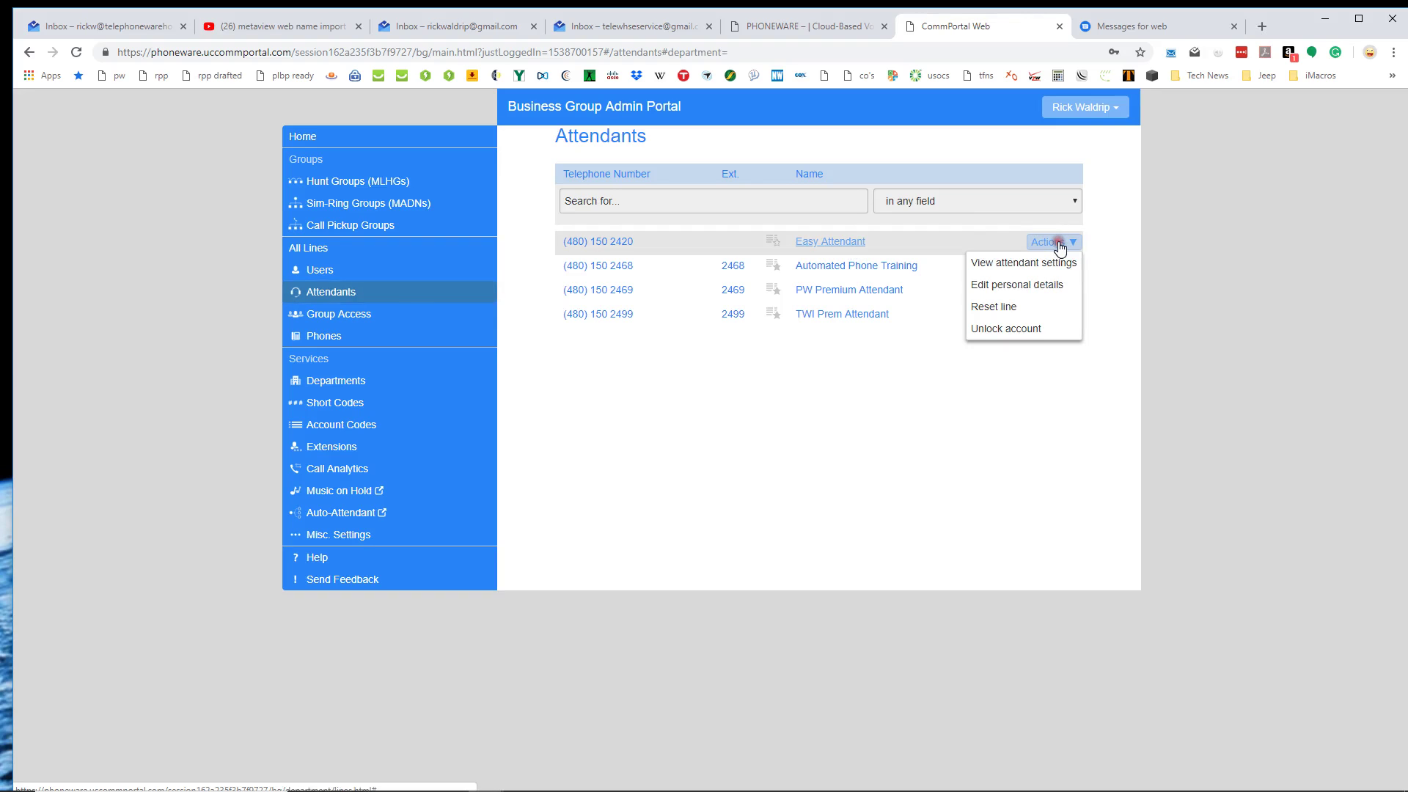
{"action": "left_click", "coordinate": [1040, 262]}
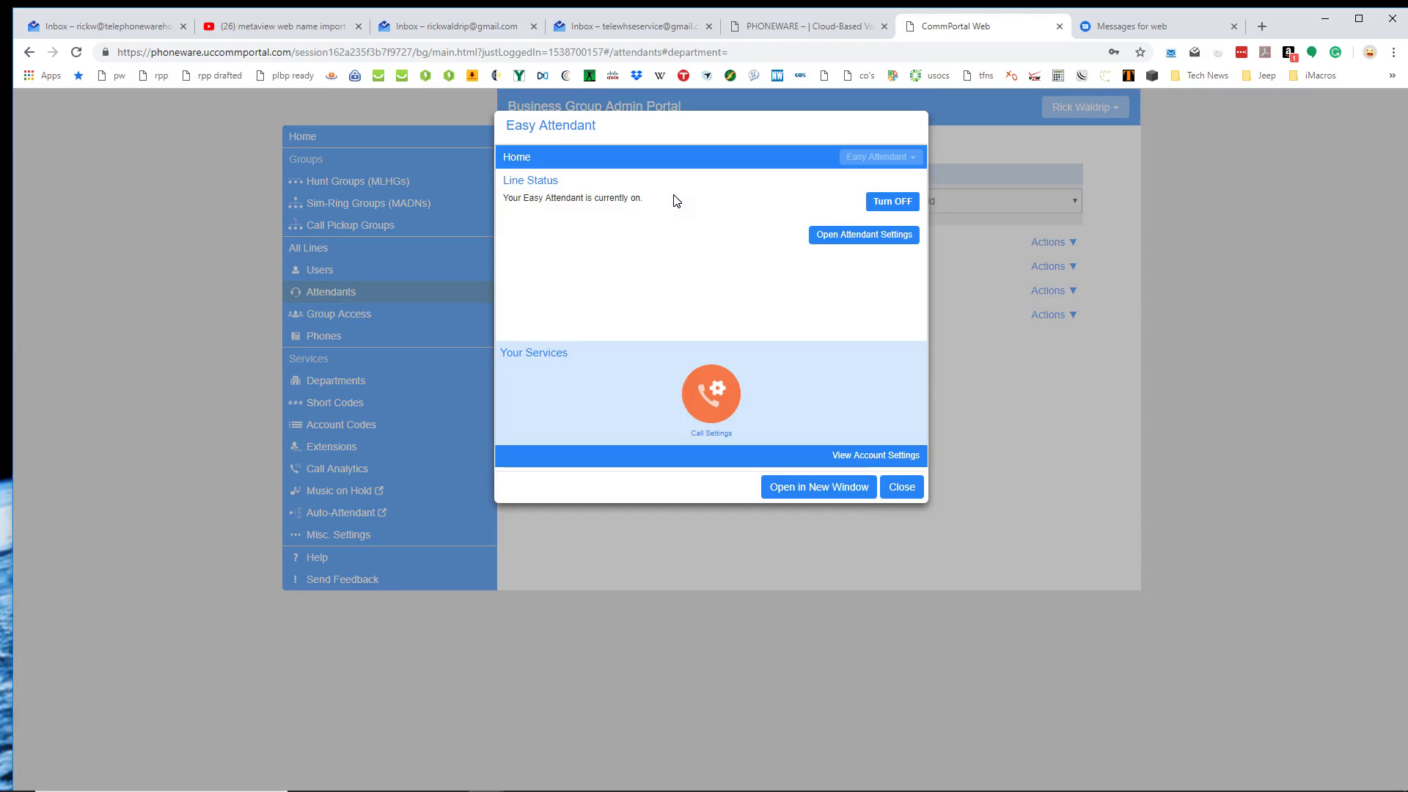
{"action": "left_click", "coordinate": [647, 204]}
{"action": "left_click", "coordinate": [850, 236]}
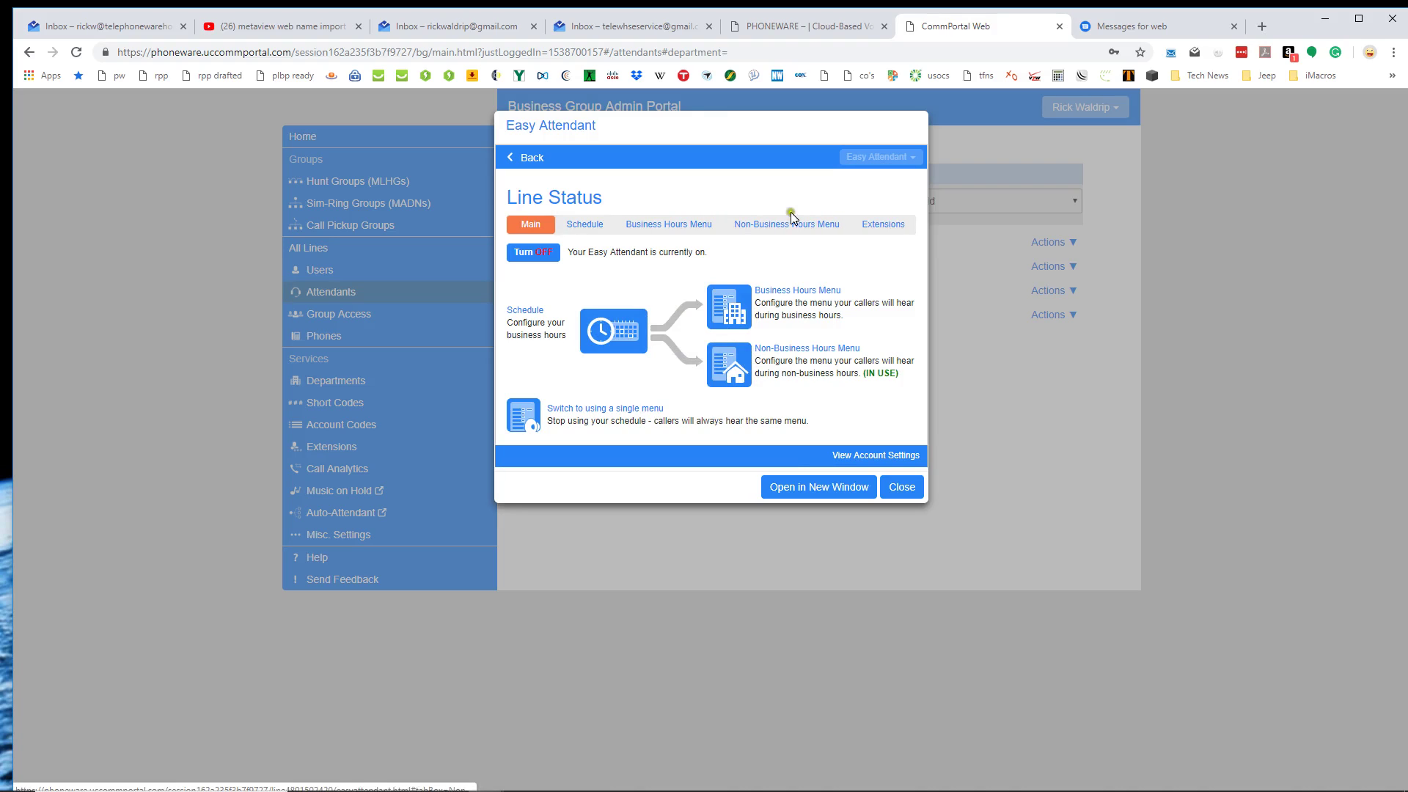
Add the 5 pm hour to the weekday business hours and apply the schedule.
{"action": "left_click", "coordinate": [593, 226]}
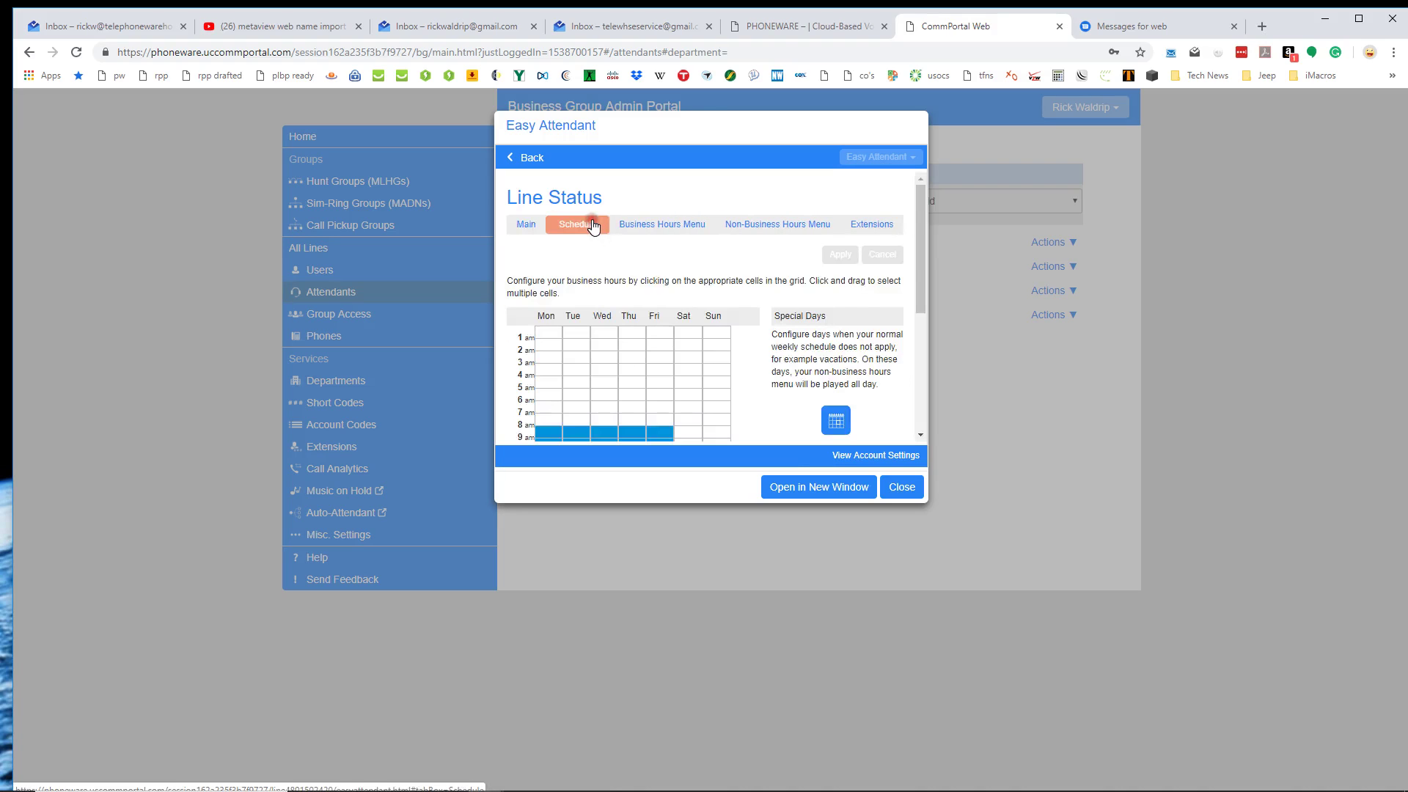
{"action": "scroll", "coordinate": [678, 282], "scroll_direction": "down", "scroll_amount": 2}
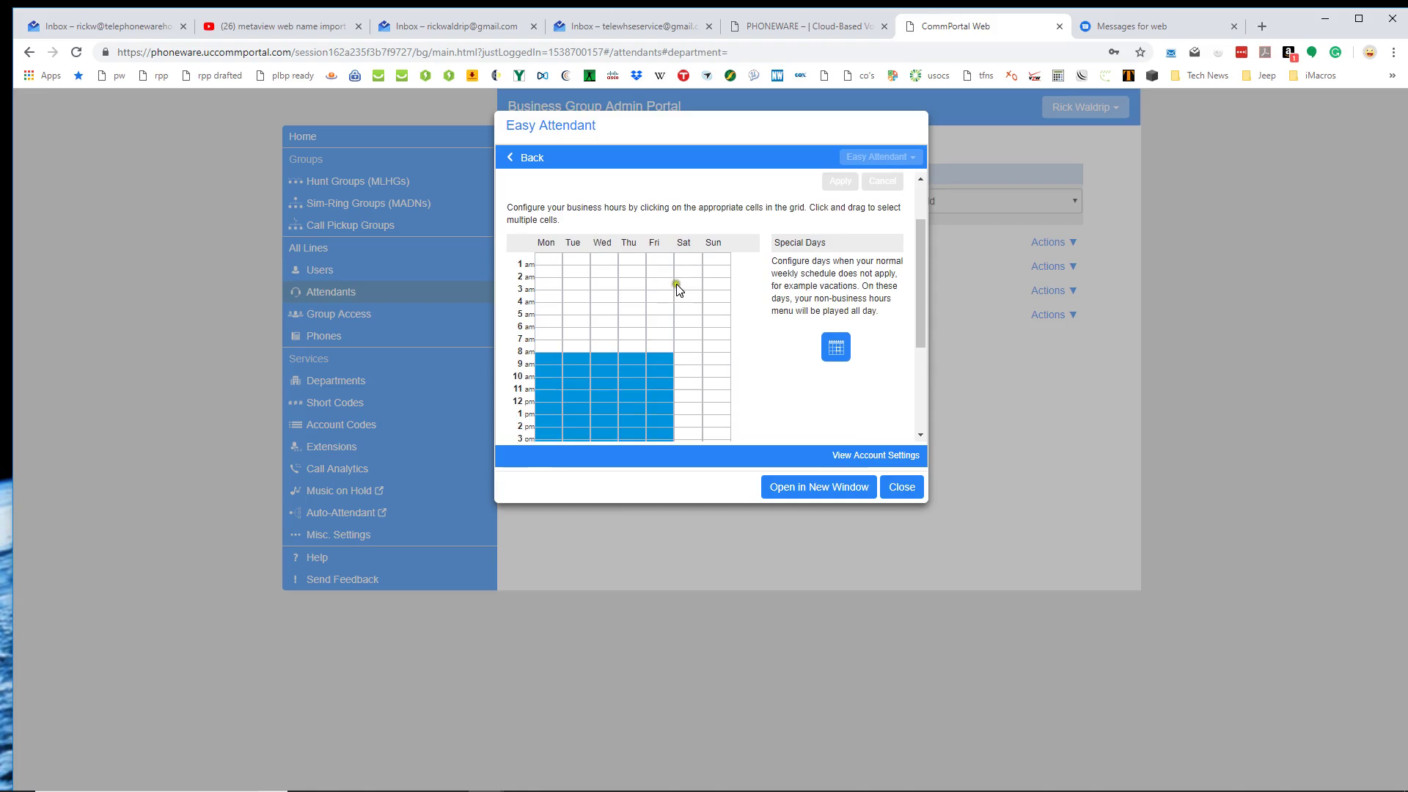
{"action": "scroll", "coordinate": [593, 276], "scroll_direction": "up", "scroll_amount": 2}
{"action": "scroll", "coordinate": [591, 294], "scroll_direction": "down", "scroll_amount": 2}
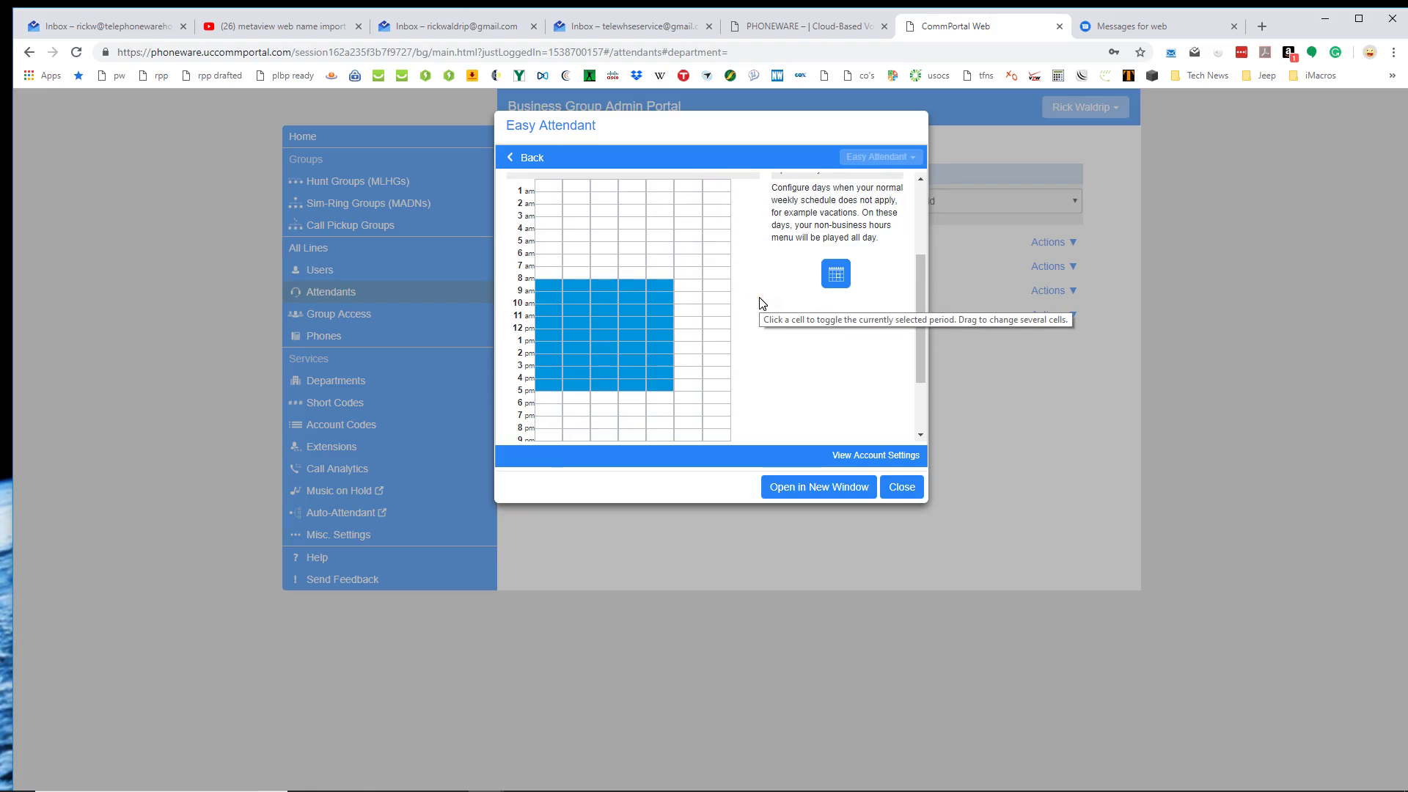
{"action": "left_click", "coordinate": [562, 396]}
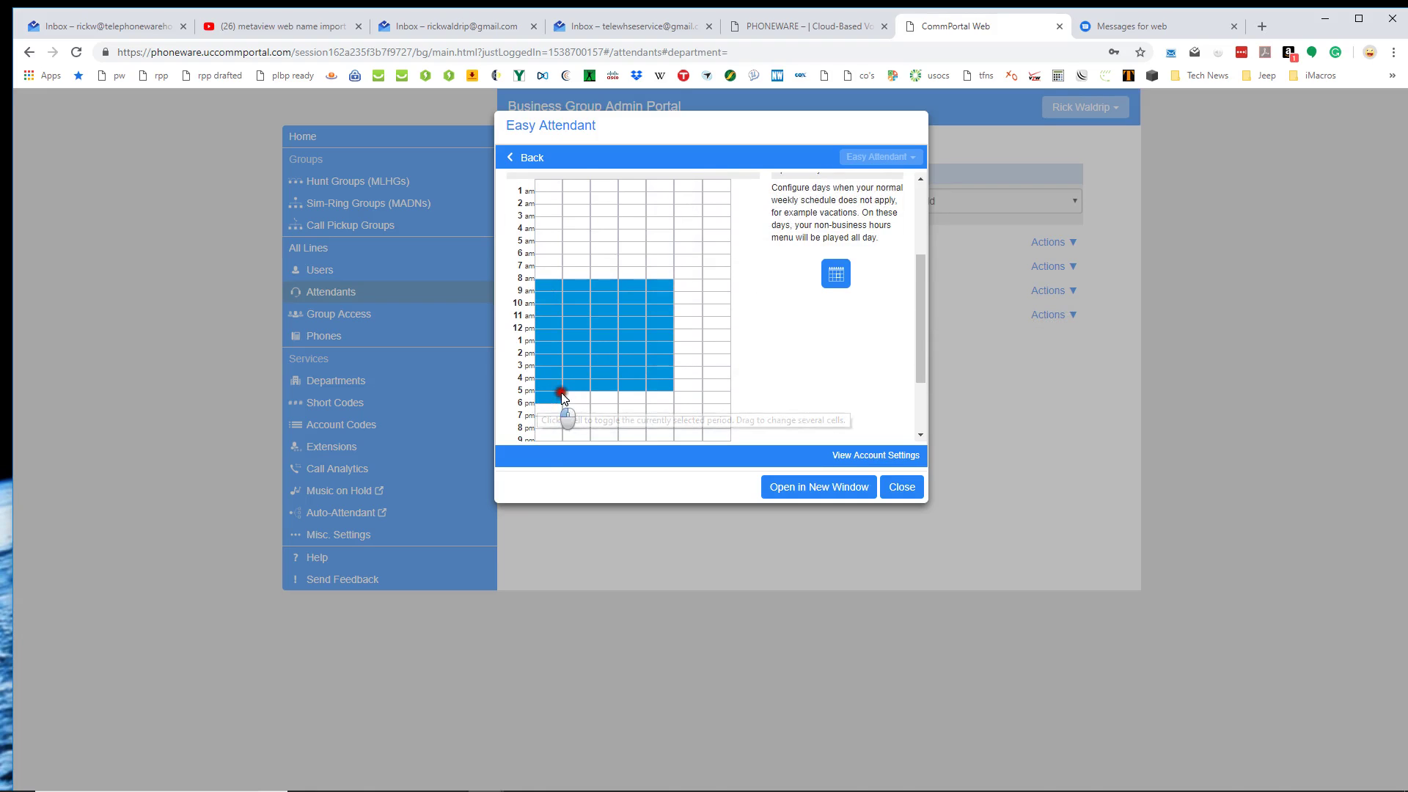
{"action": "left_click_drag", "start_coordinate": [562, 396], "coordinate": [652, 396]}
{"action": "scroll", "coordinate": [760, 343], "scroll_direction": "up", "scroll_amount": 1}
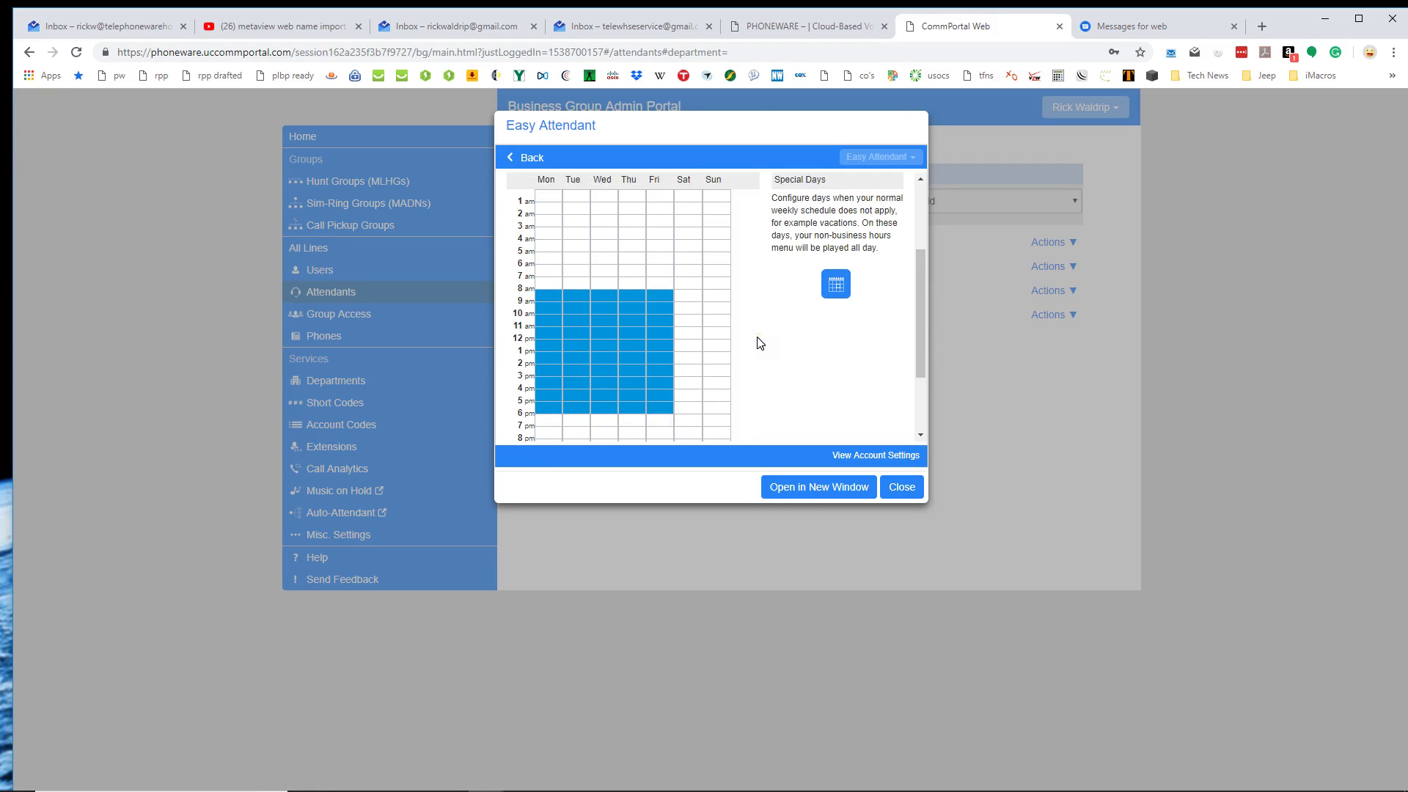
{"action": "scroll", "coordinate": [760, 343], "scroll_direction": "up", "scroll_amount": 2}
{"action": "left_click", "coordinate": [843, 258]}
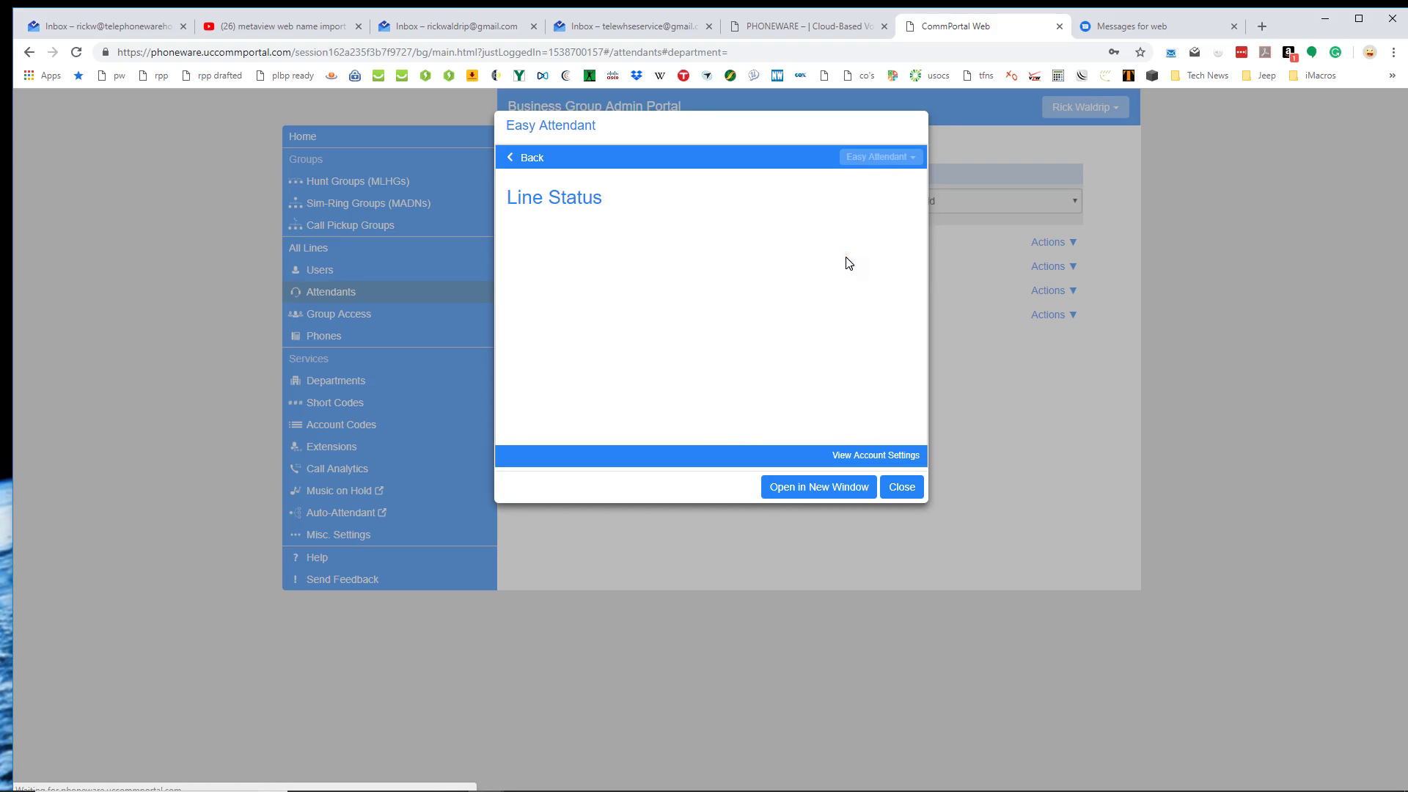
Remove the 5 pm row again, restoring 8 am–5 pm business hours, and apply.
{"action": "scroll", "coordinate": [643, 368], "scroll_direction": "down", "scroll_amount": 3}
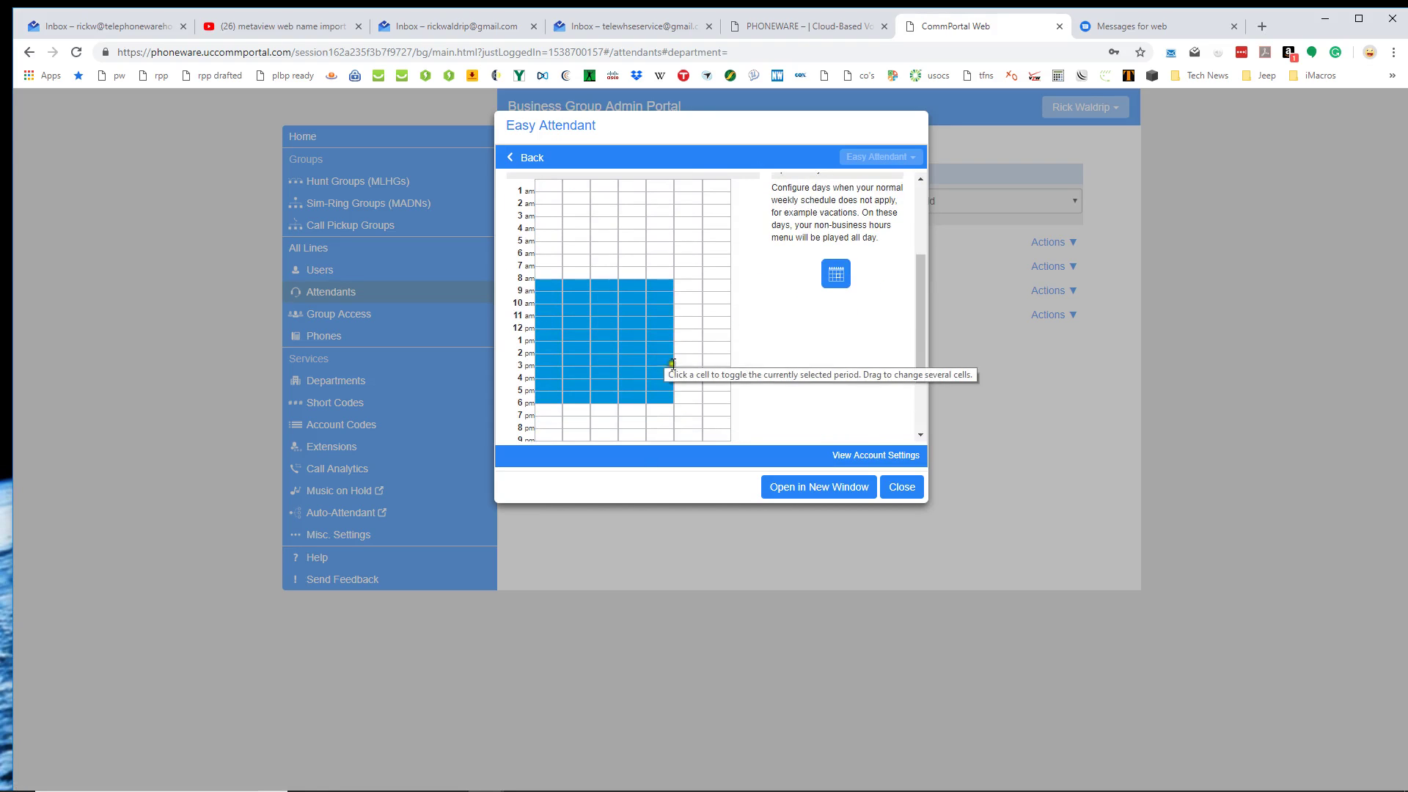
{"action": "left_click_drag", "start_coordinate": [556, 394], "coordinate": [656, 399]}
{"action": "scroll", "coordinate": [758, 357], "scroll_direction": "up", "scroll_amount": 1}
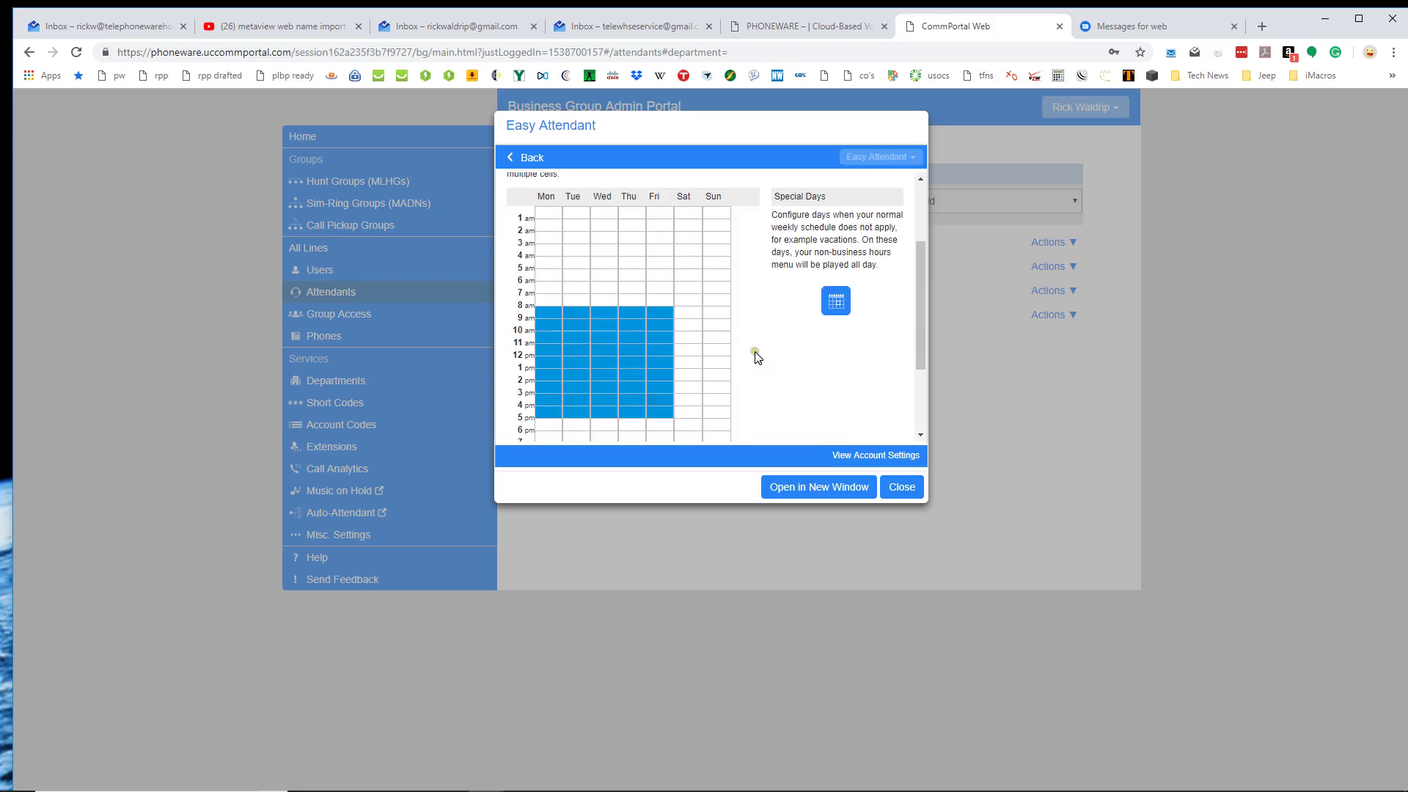
{"action": "scroll", "coordinate": [757, 357], "scroll_direction": "up", "scroll_amount": 2}
{"action": "left_click", "coordinate": [845, 264]}
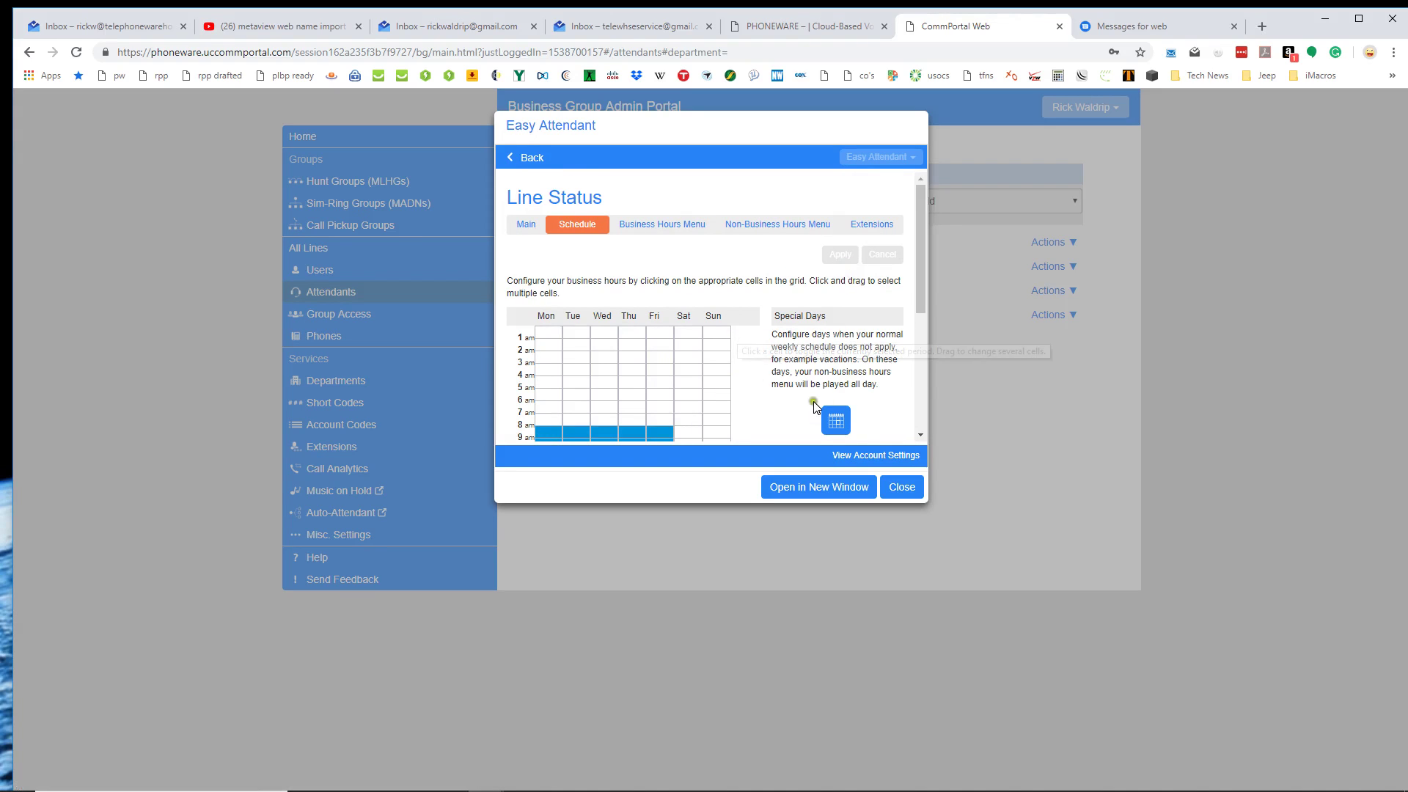
{"action": "scroll", "coordinate": [815, 374], "scroll_direction": "down", "scroll_amount": 1}
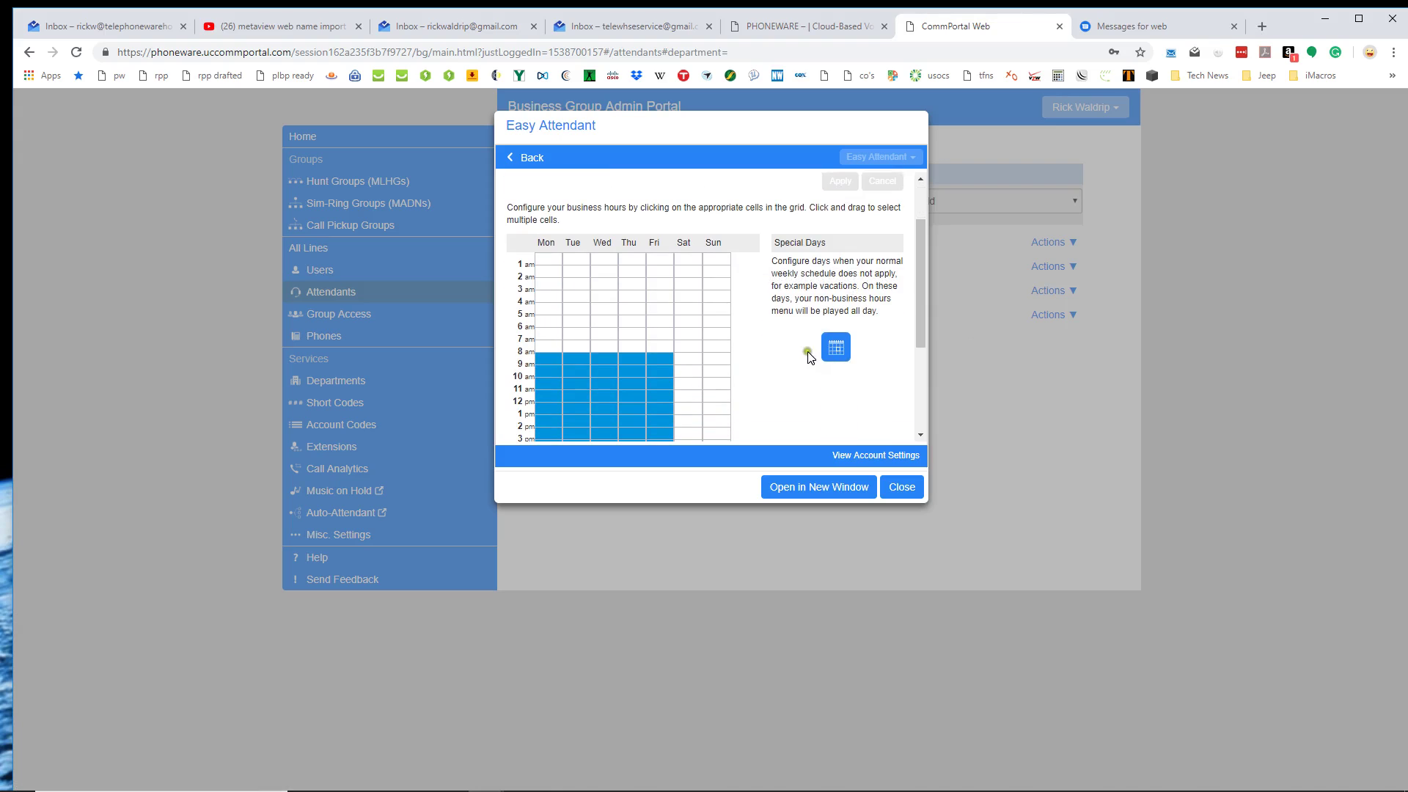
Mark November 22 and December 25 as special days in the calendar.
{"action": "left_click", "coordinate": [833, 348]}
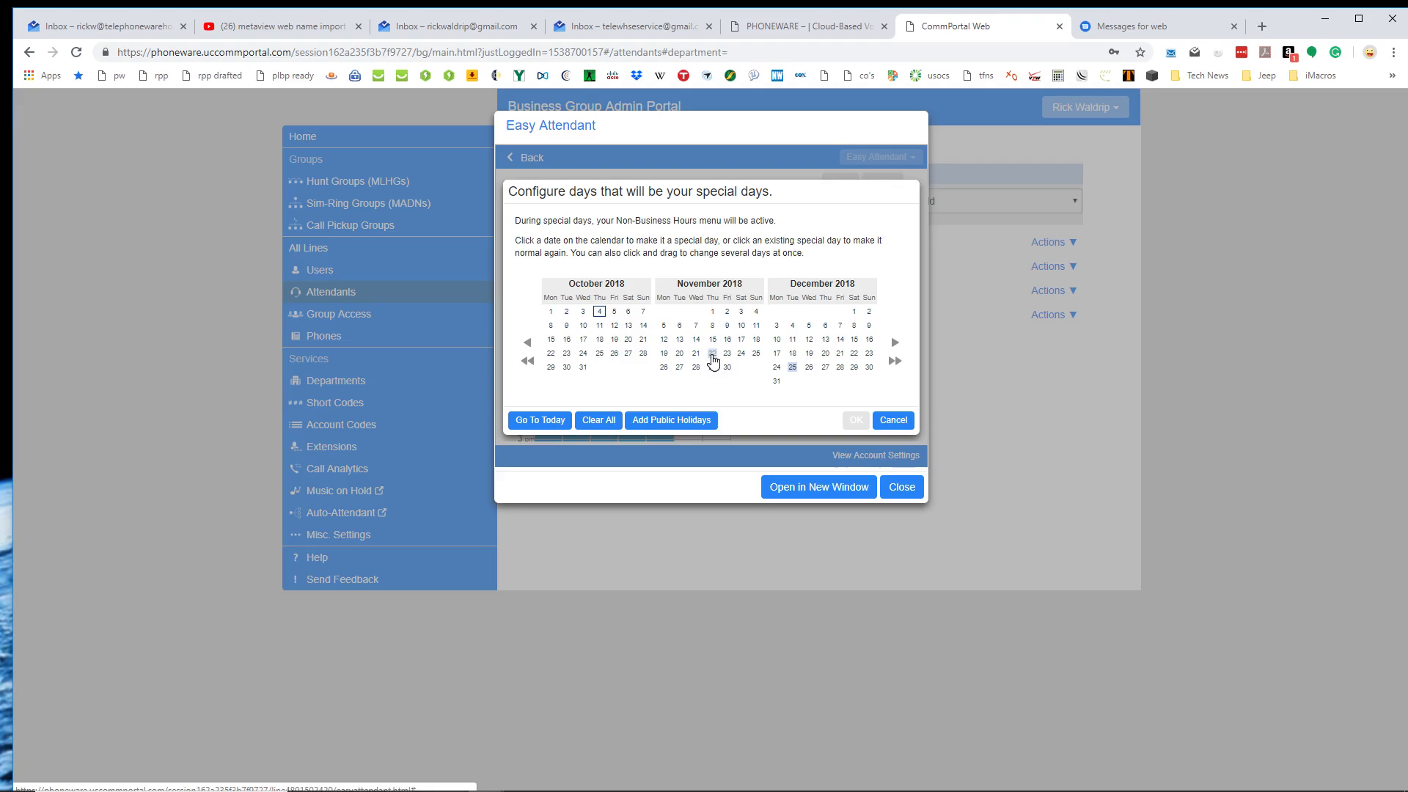
{"action": "left_click", "coordinate": [712, 356]}
{"action": "left_click", "coordinate": [792, 368]}
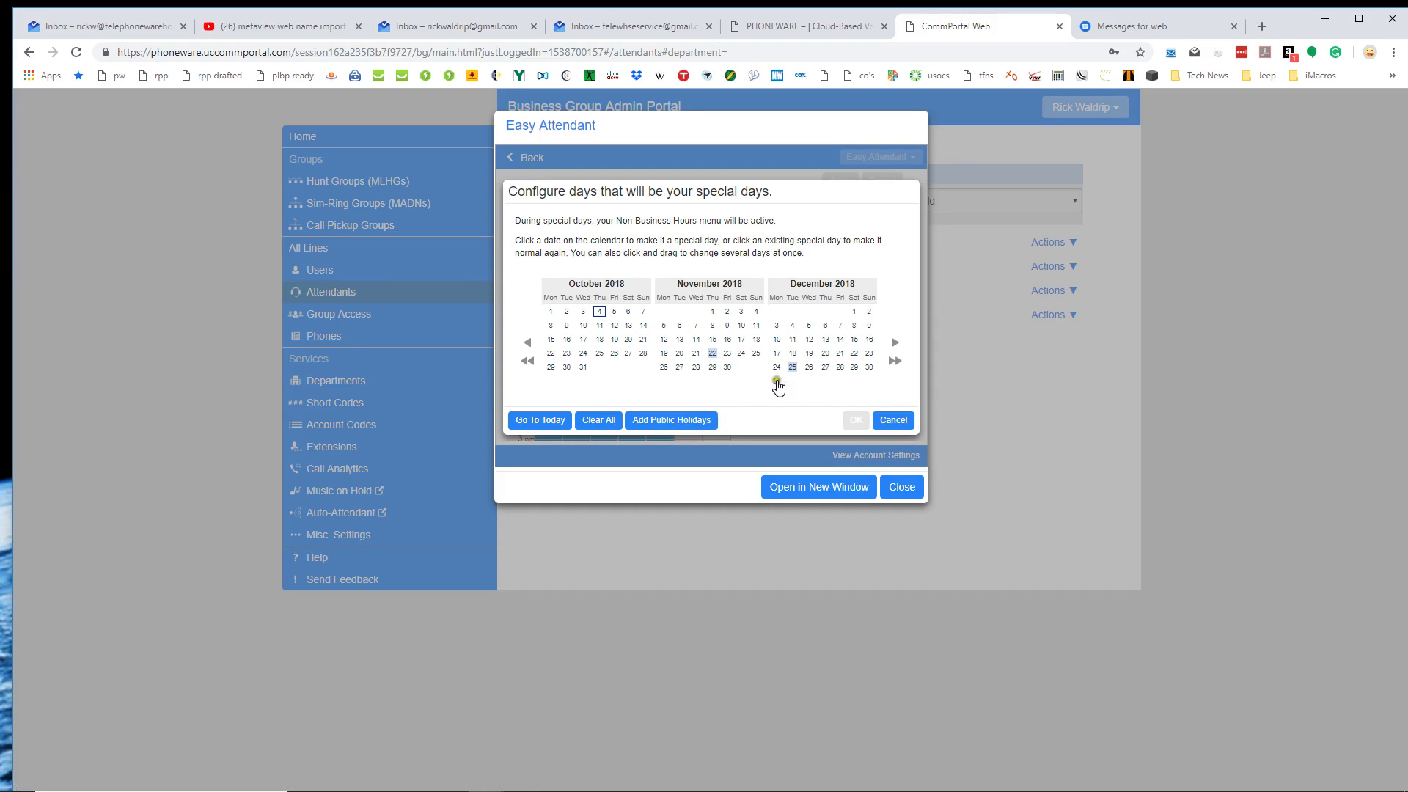
Add the US Public Holidays 2018 set to the special days.
{"action": "left_click", "coordinate": [667, 420]}
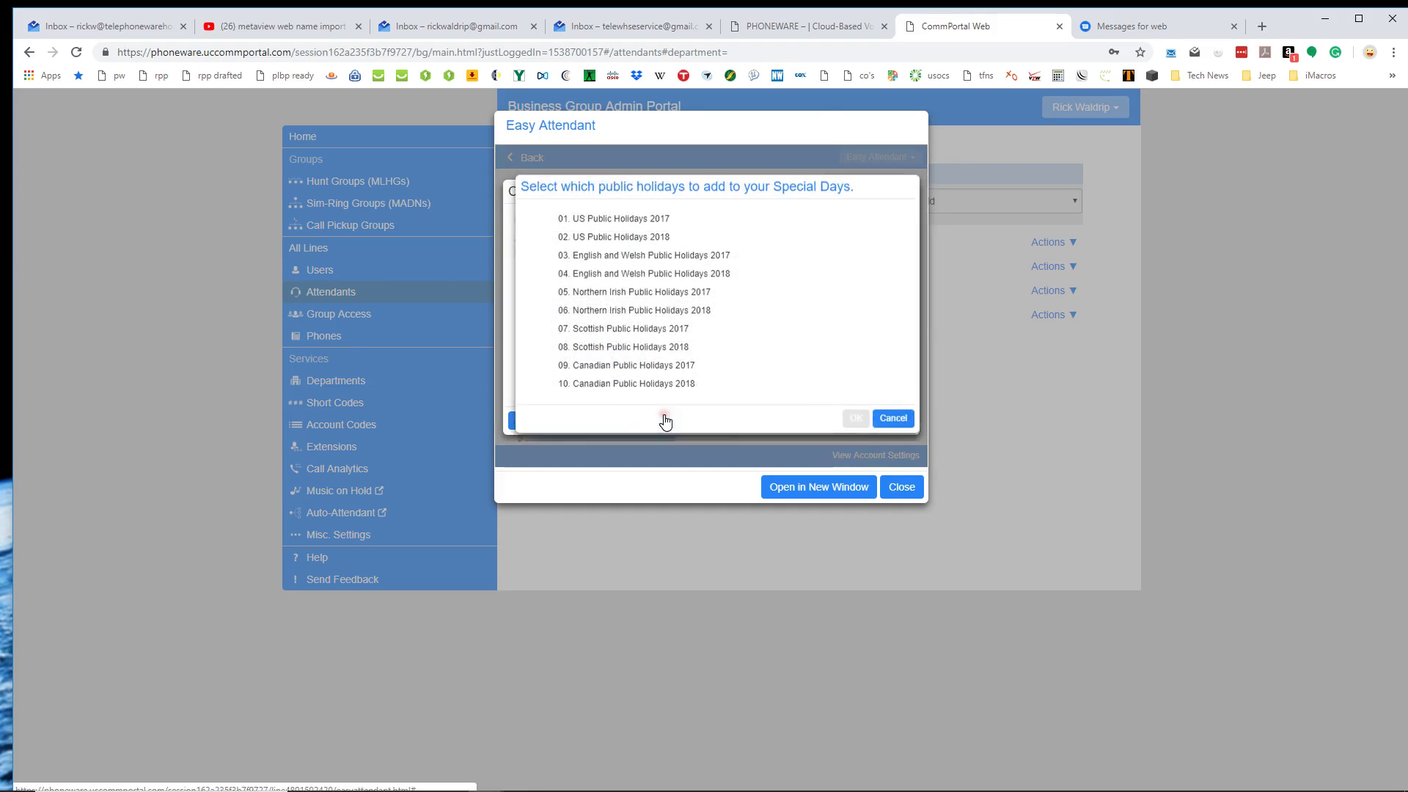
{"action": "left_click", "coordinate": [604, 244]}
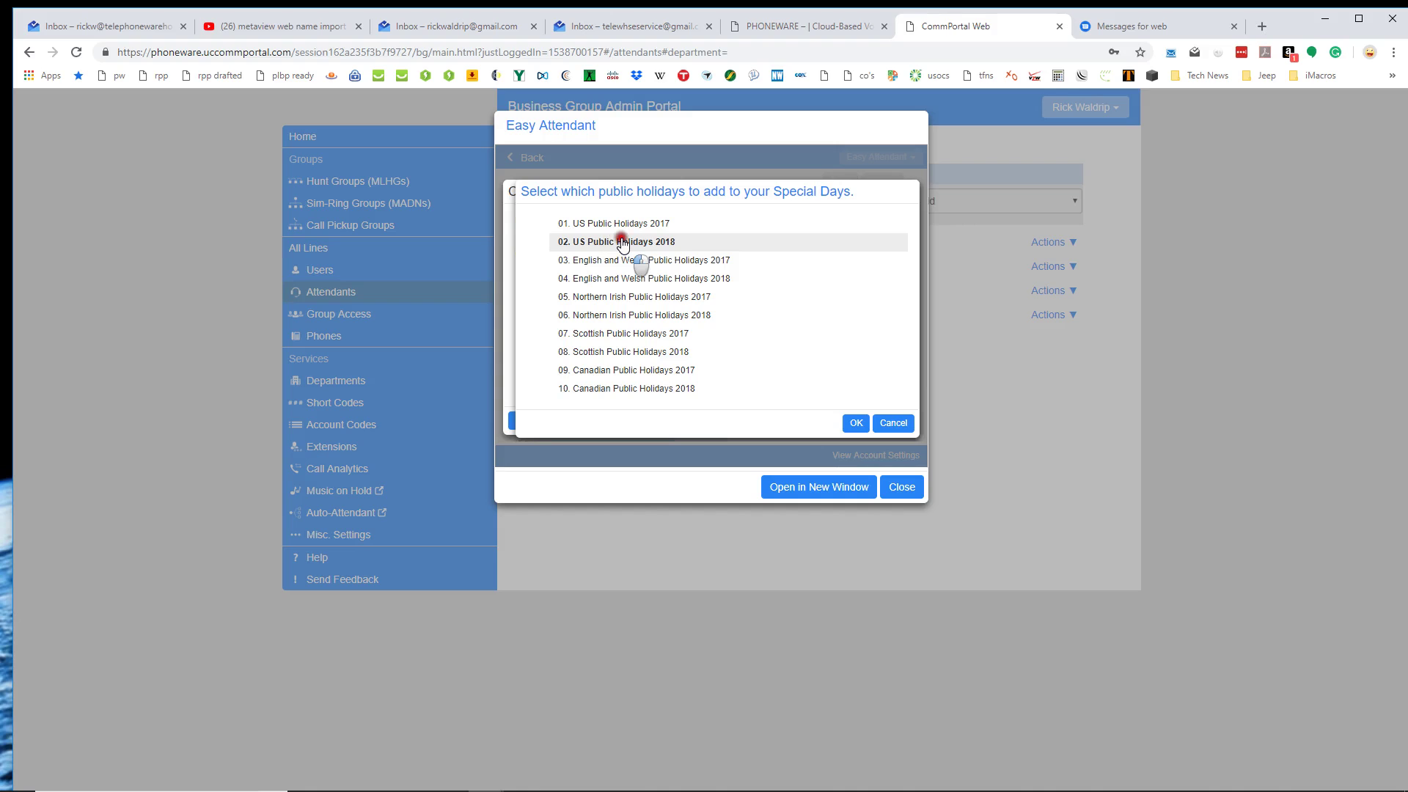
{"action": "left_click", "coordinate": [856, 423]}
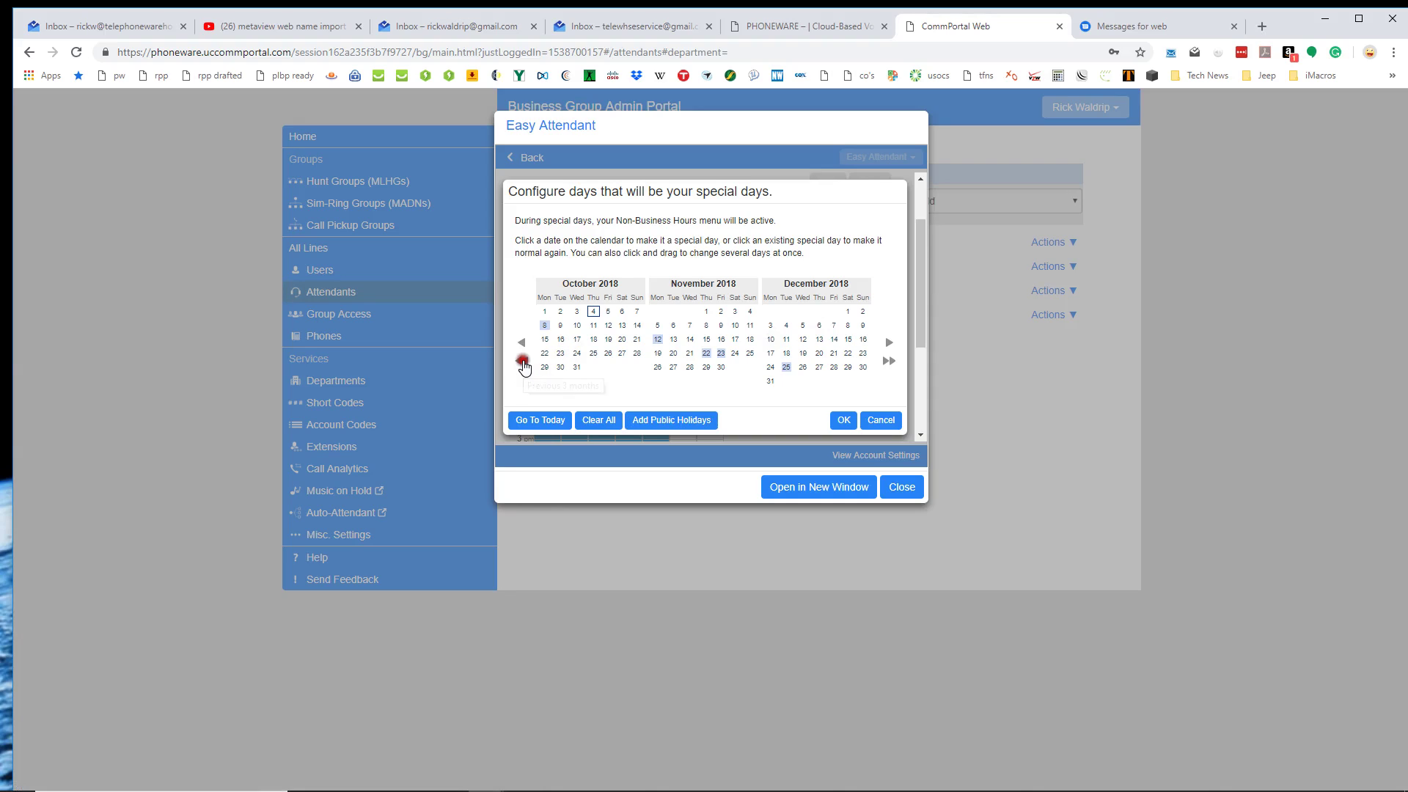
Page back to January 2018 and toggle January 15 on and off as a special day.
{"action": "left_click", "coordinate": [522, 360]}
{"action": "left_click", "coordinate": [521, 360]}
{"action": "left_click", "coordinate": [522, 360]}
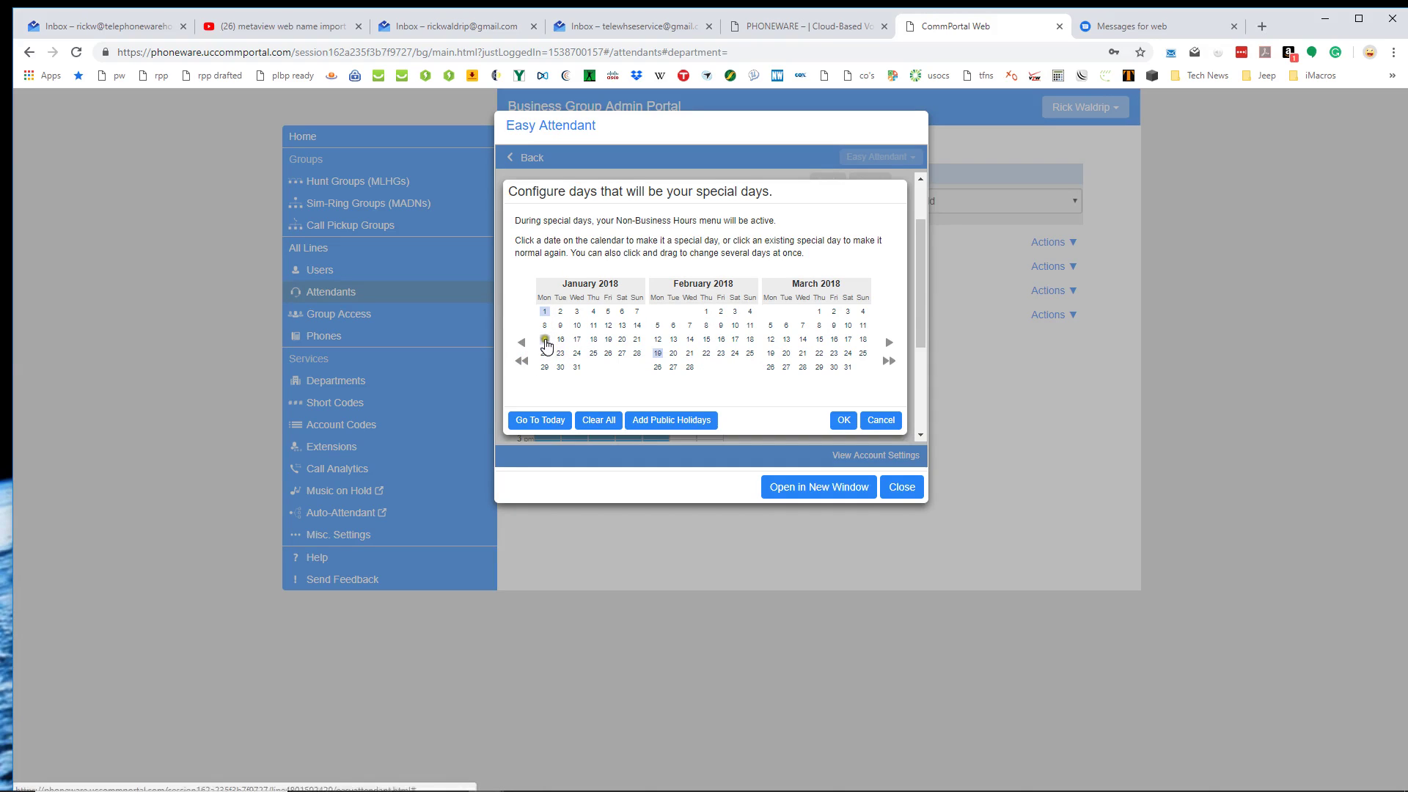
{"action": "left_click", "coordinate": [545, 339]}
{"action": "left_click", "coordinate": [545, 340]}
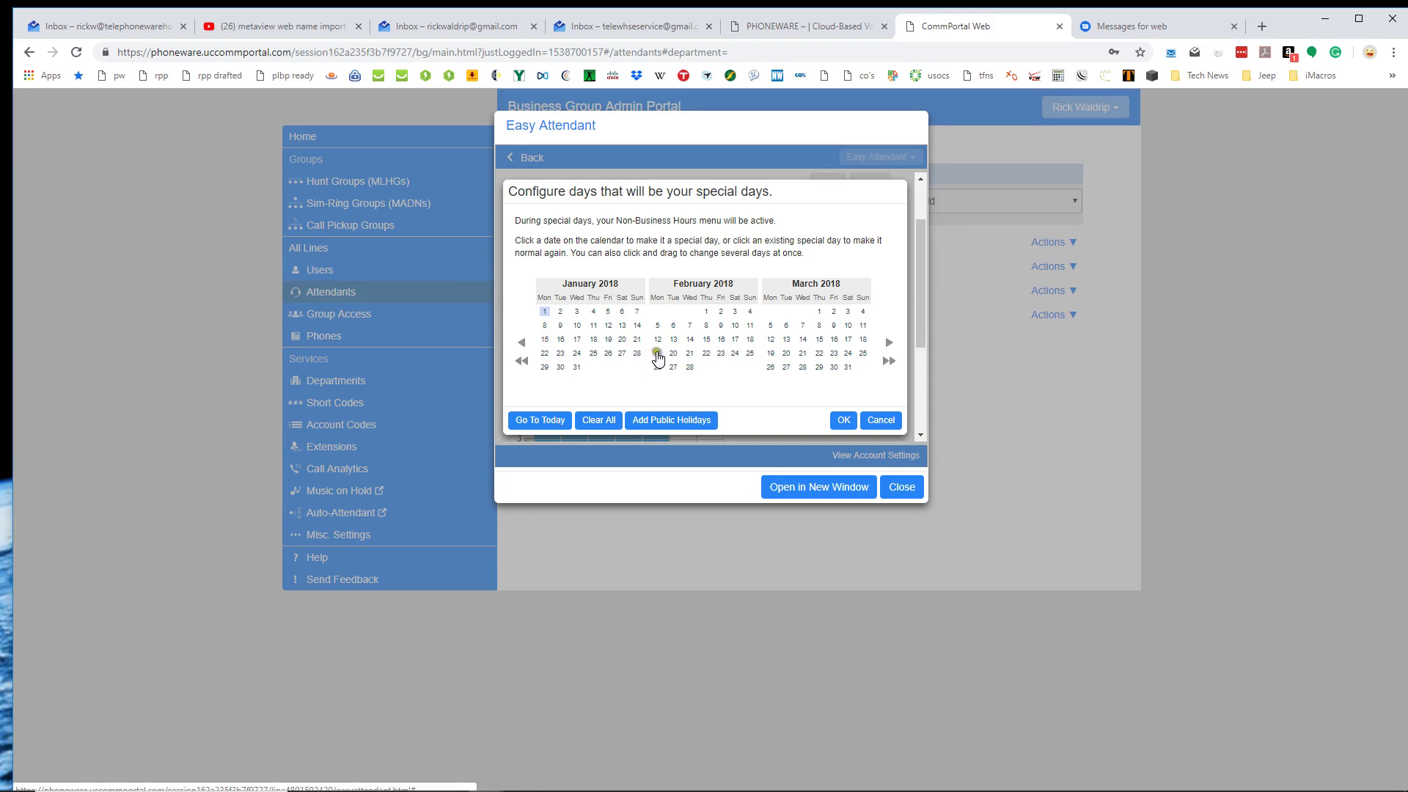
{"action": "left_click", "coordinate": [657, 354]}
Page the special-days calendar forward through 2018 to November.
{"action": "left_click", "coordinate": [888, 342]}
{"action": "left_click", "coordinate": [889, 342]}
{"action": "left_click", "coordinate": [888, 342]}
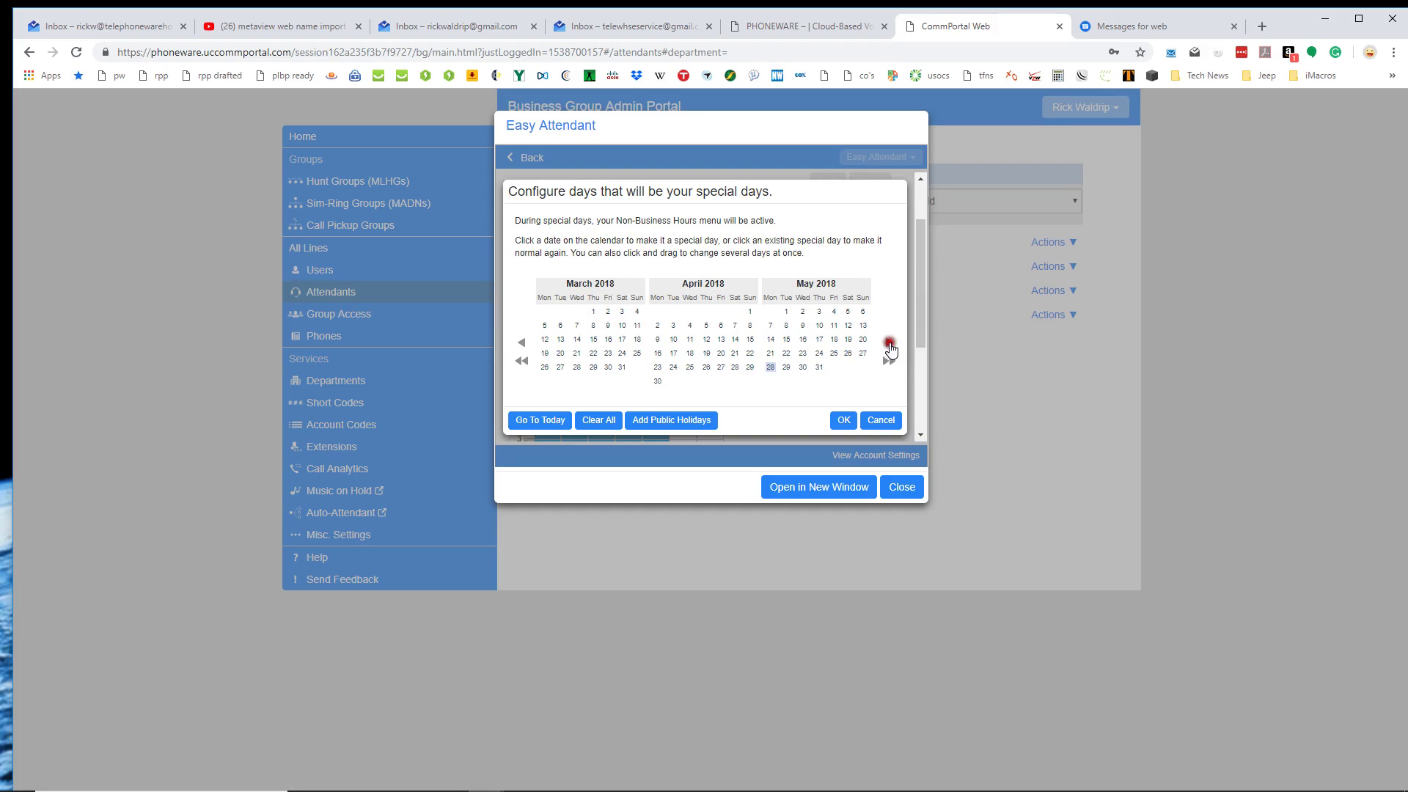
{"action": "left_click", "coordinate": [889, 342]}
{"action": "left_click", "coordinate": [889, 342]}
{"action": "left_click", "coordinate": [889, 343]}
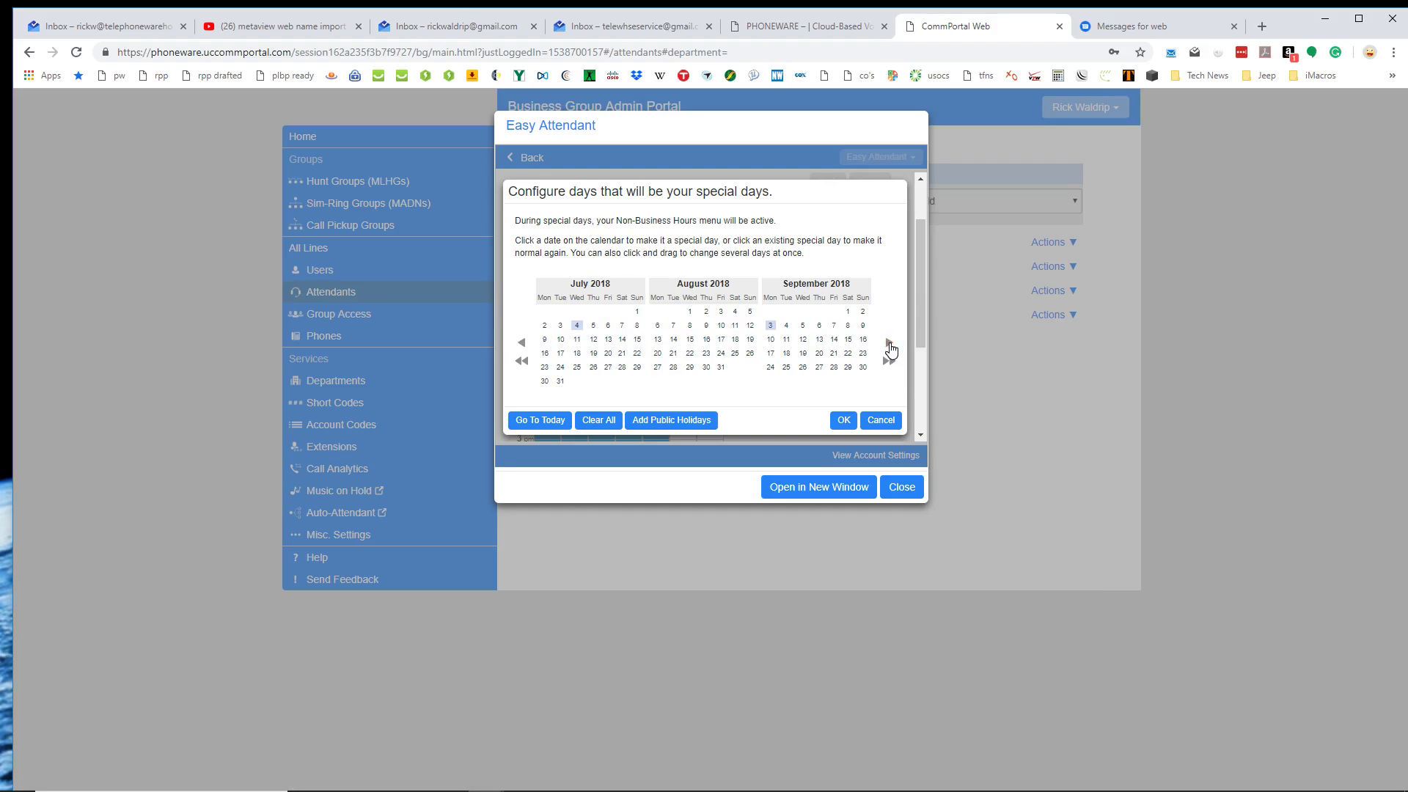
{"action": "left_click", "coordinate": [889, 342]}
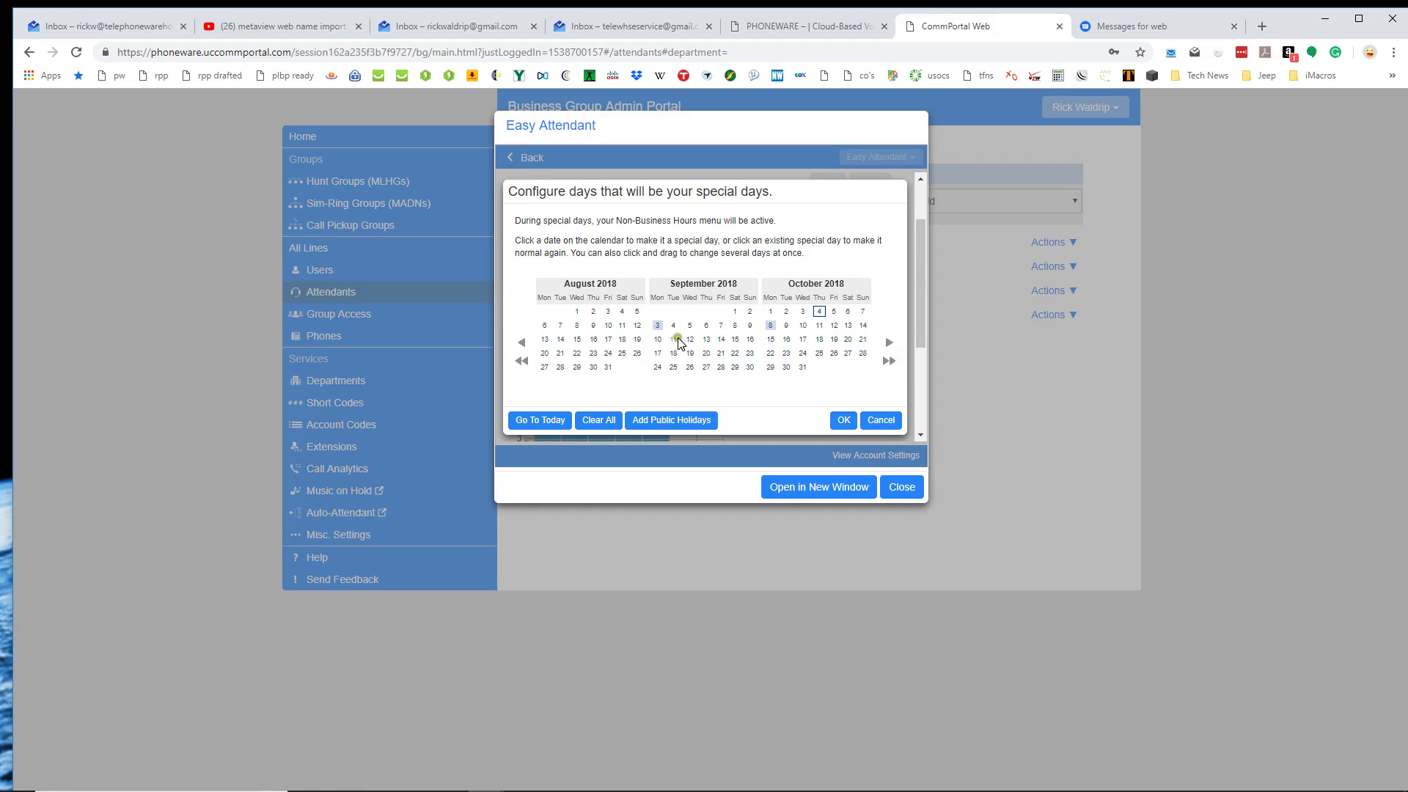
{"action": "left_click", "coordinate": [770, 325]}
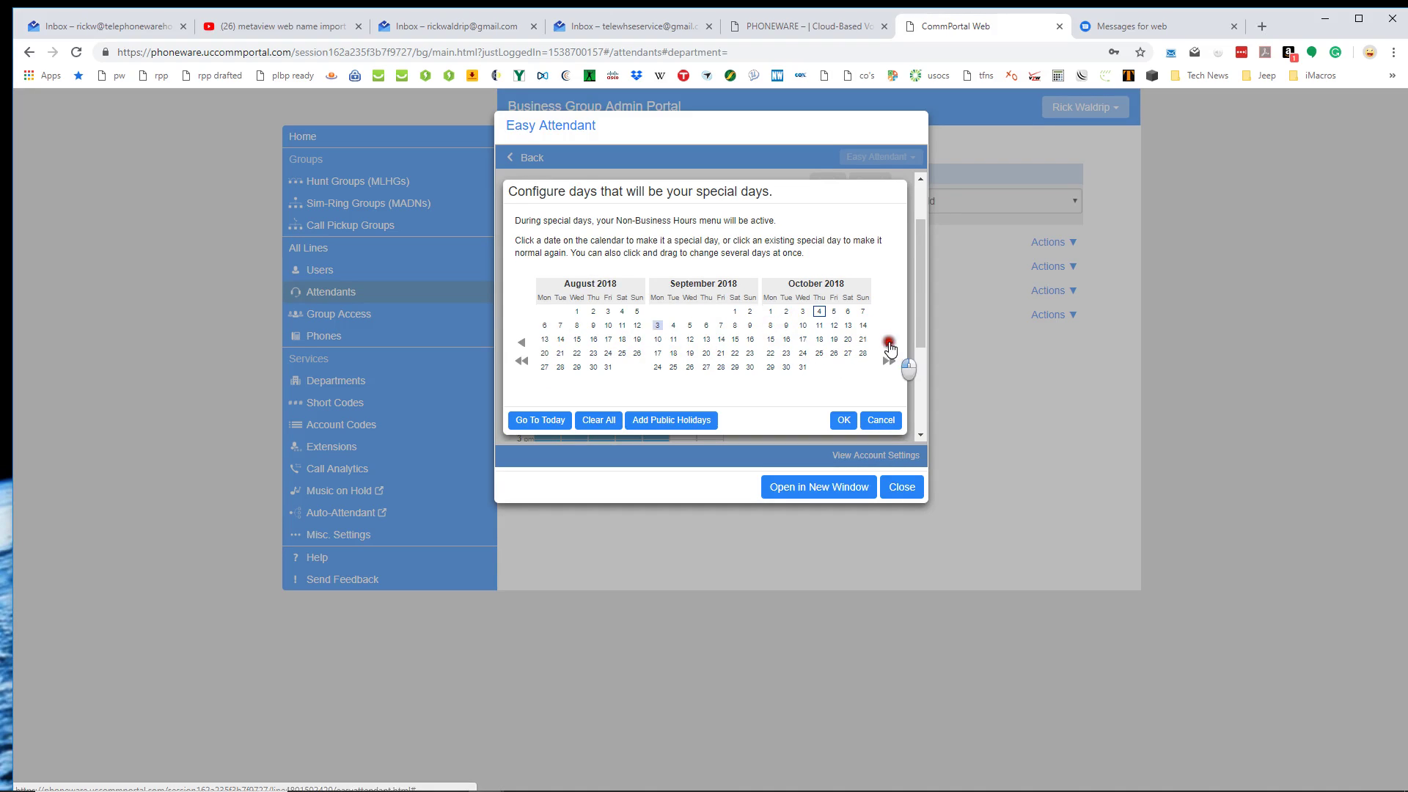
{"action": "left_click", "coordinate": [889, 343]}
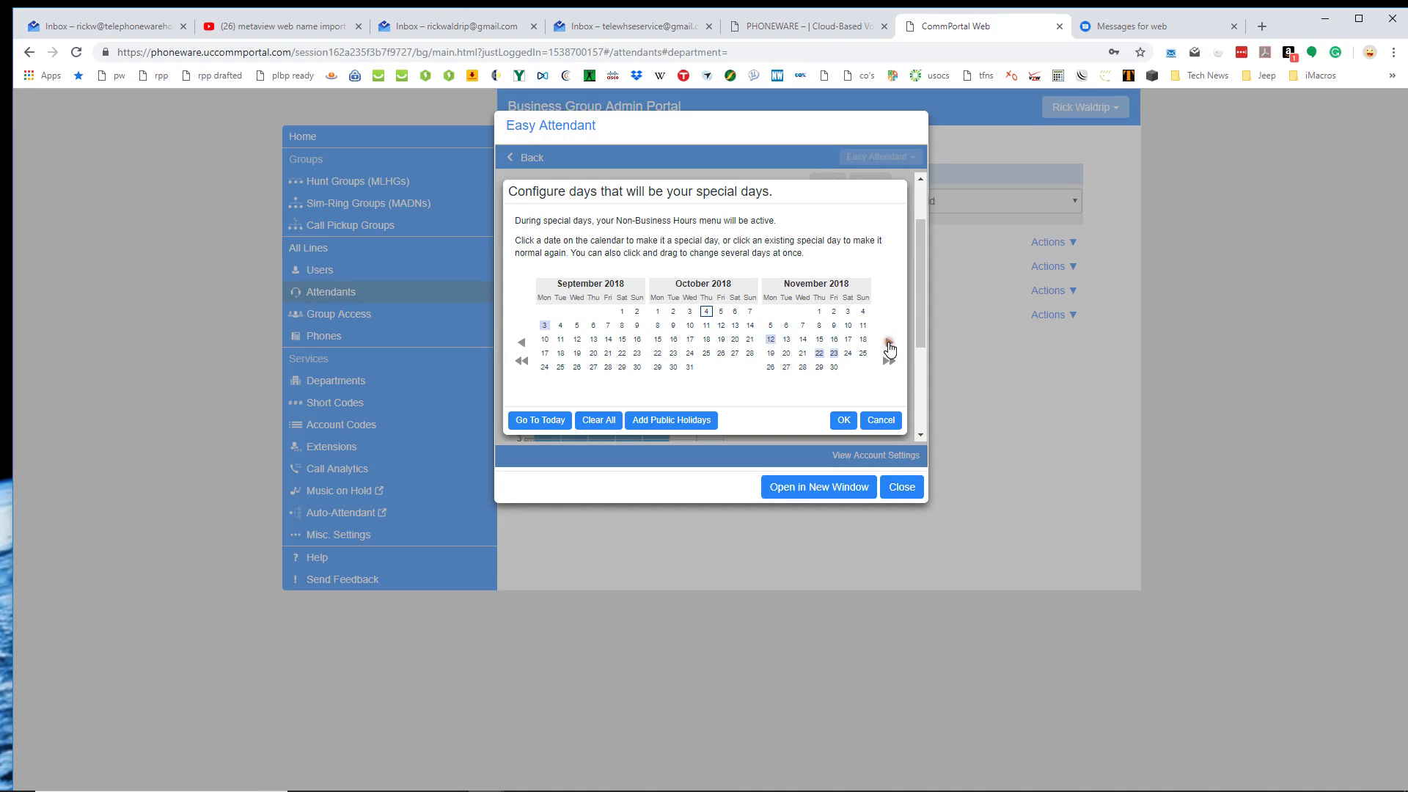
Review November 2018 through January 2019 and accept the special days.
{"action": "left_click", "coordinate": [765, 337]}
{"action": "left_click", "coordinate": [832, 347]}
{"action": "left_click", "coordinate": [834, 354]}
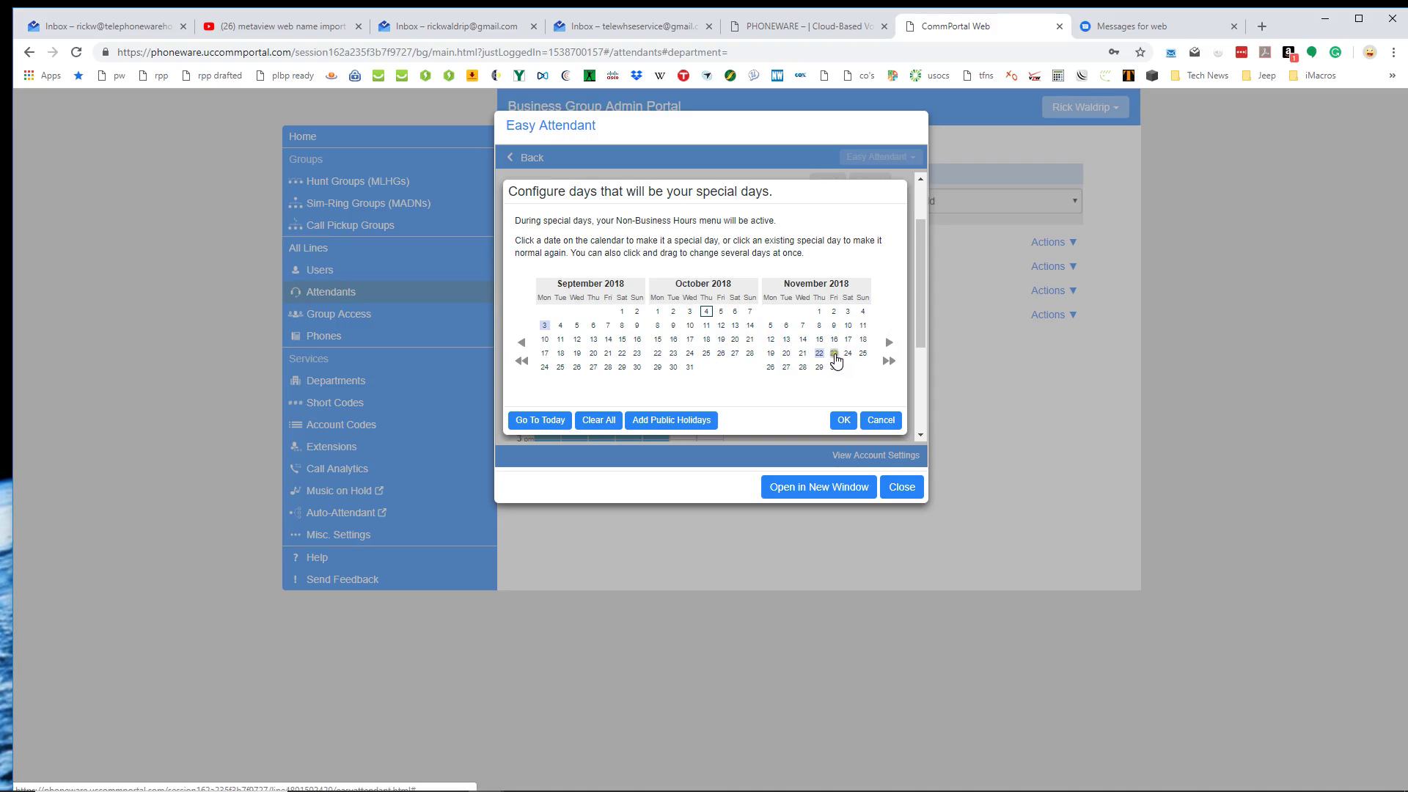
{"action": "left_click", "coordinate": [890, 343]}
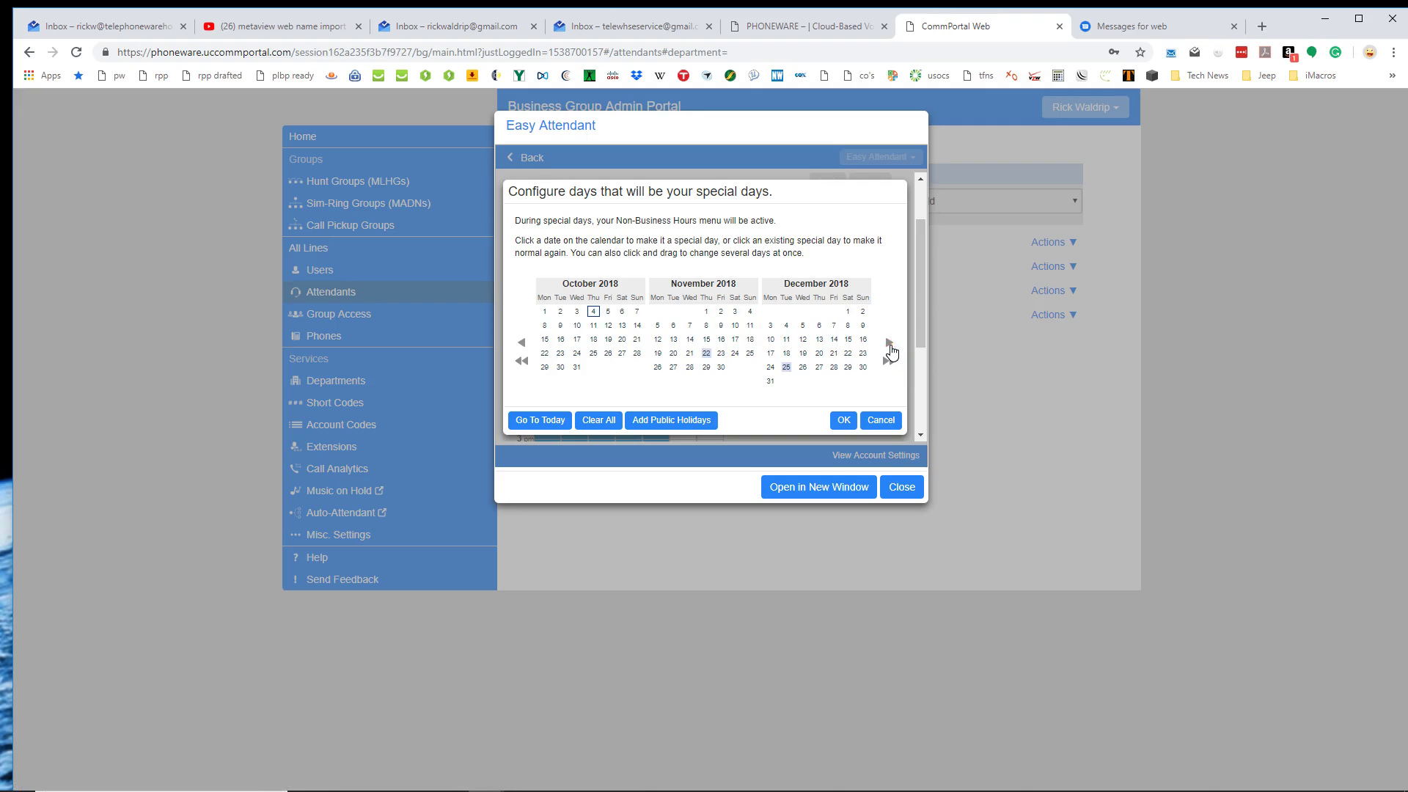
{"action": "left_click", "coordinate": [890, 343]}
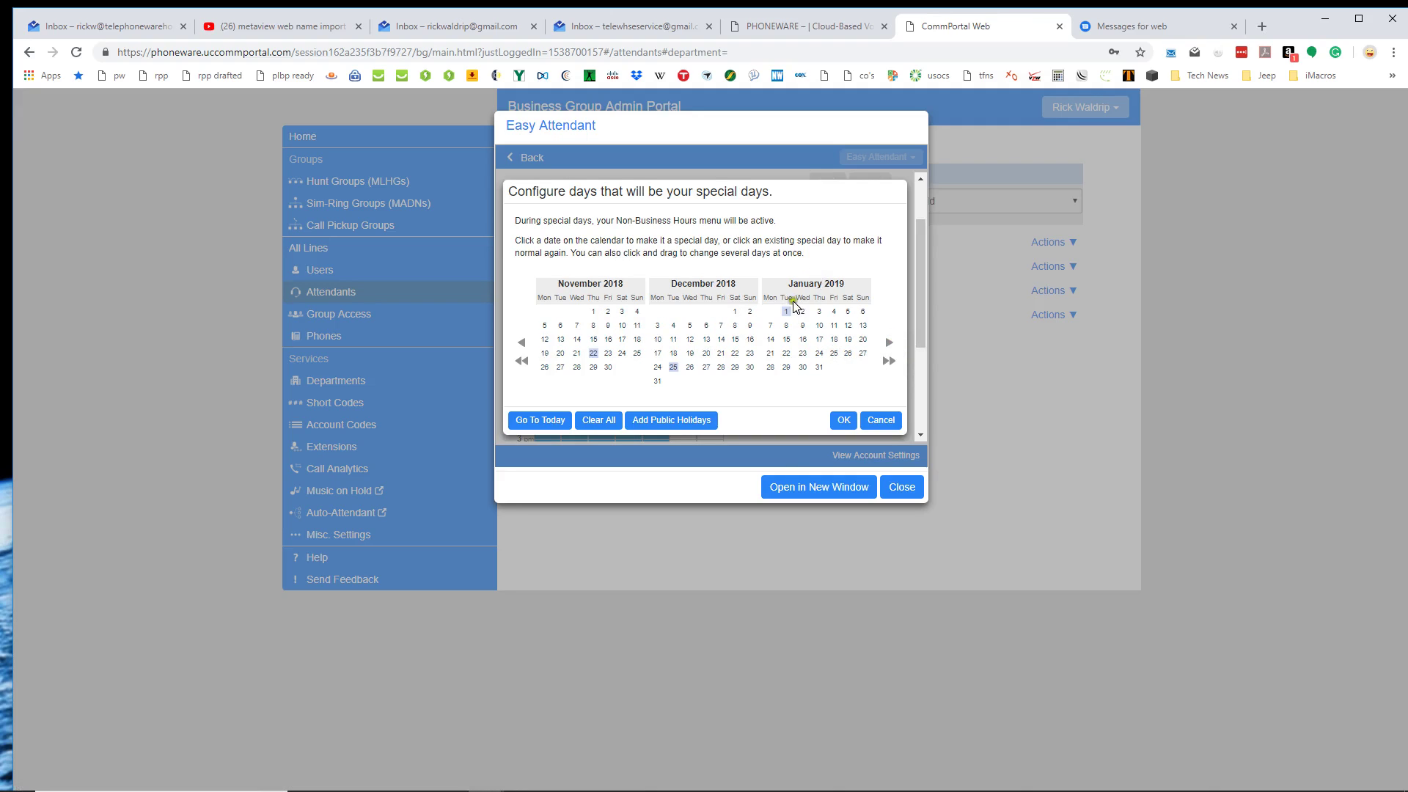
{"action": "left_click", "coordinate": [843, 419]}
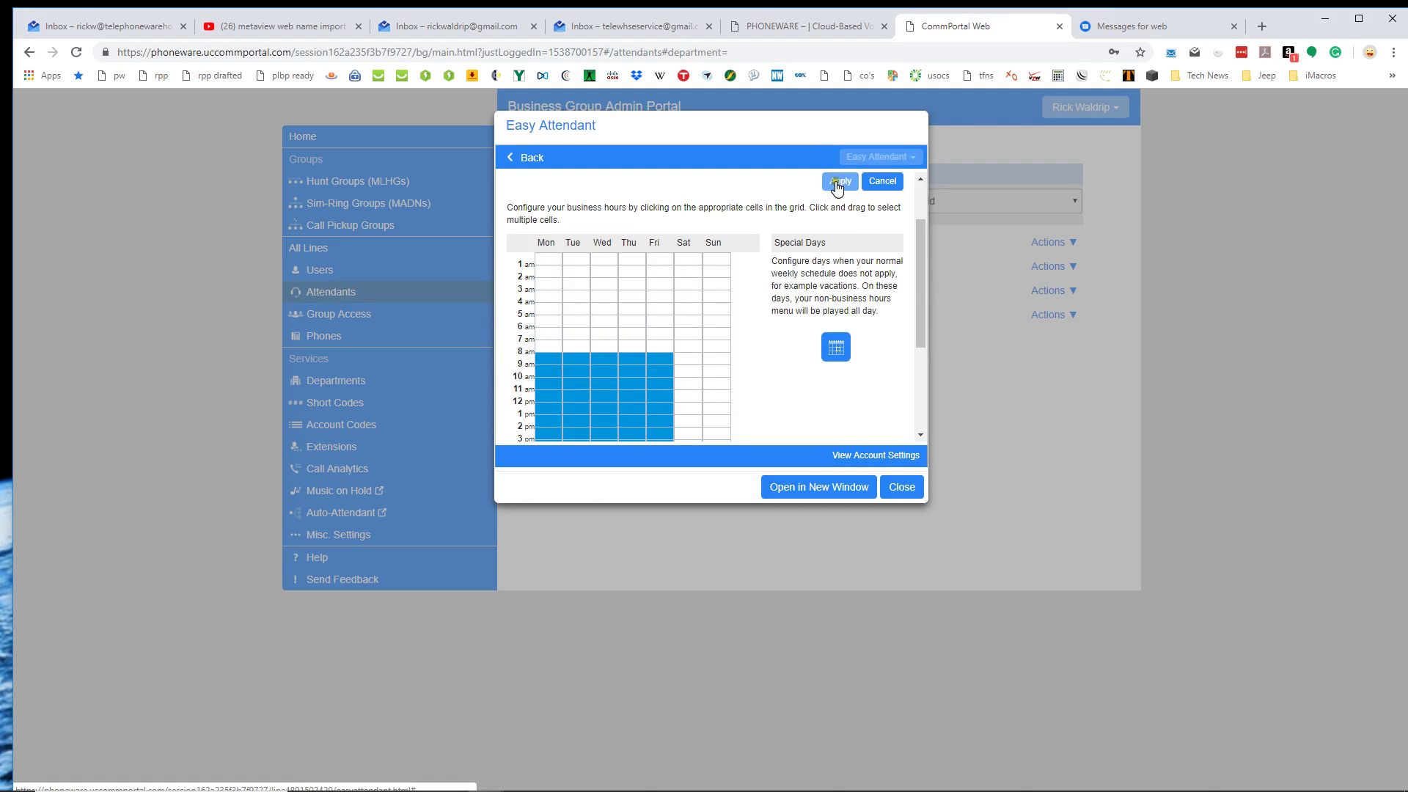
Apply the schedule and show the Business Hours Menu: keys 1–3 transfer, key 4 announcement.
{"action": "left_click", "coordinate": [840, 181]}
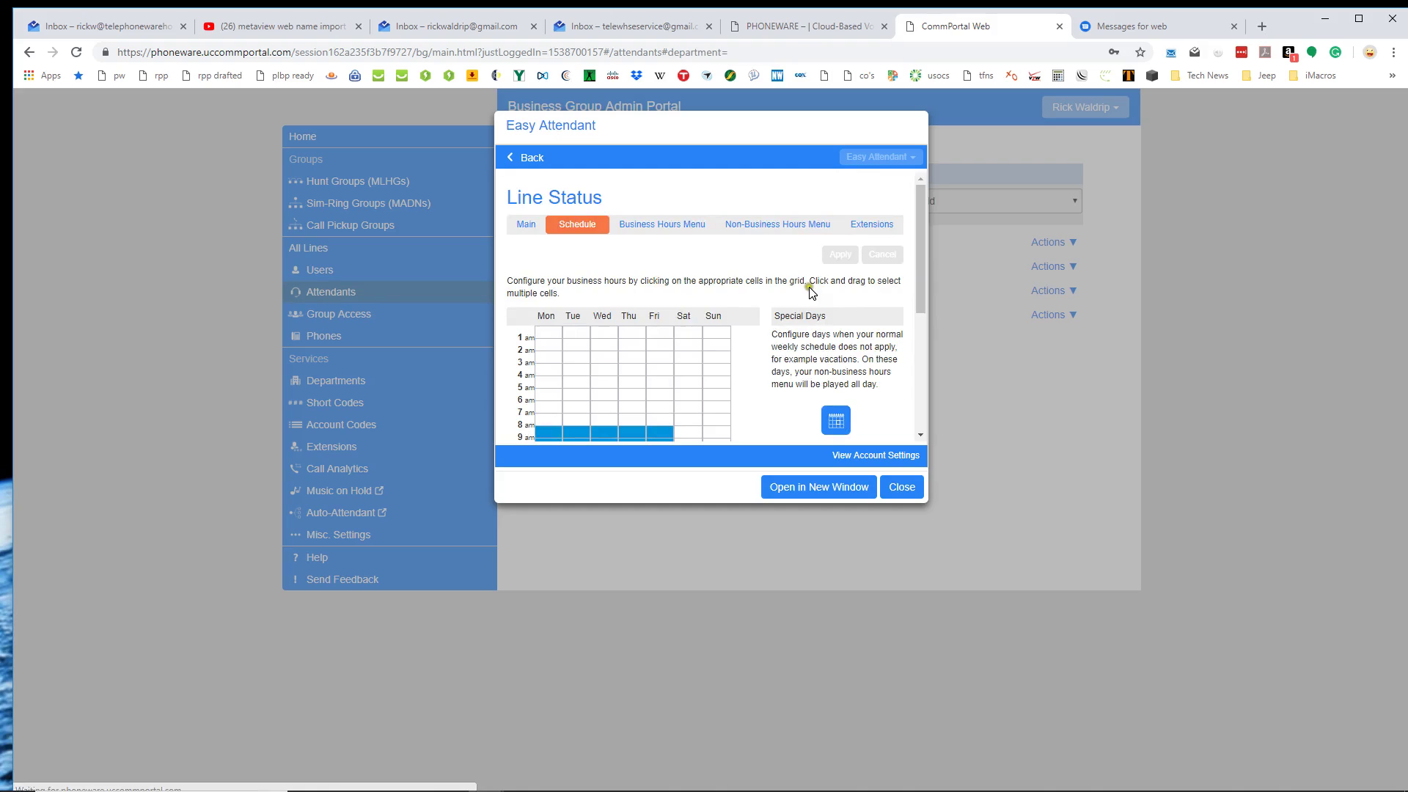
{"action": "left_click", "coordinate": [670, 232]}
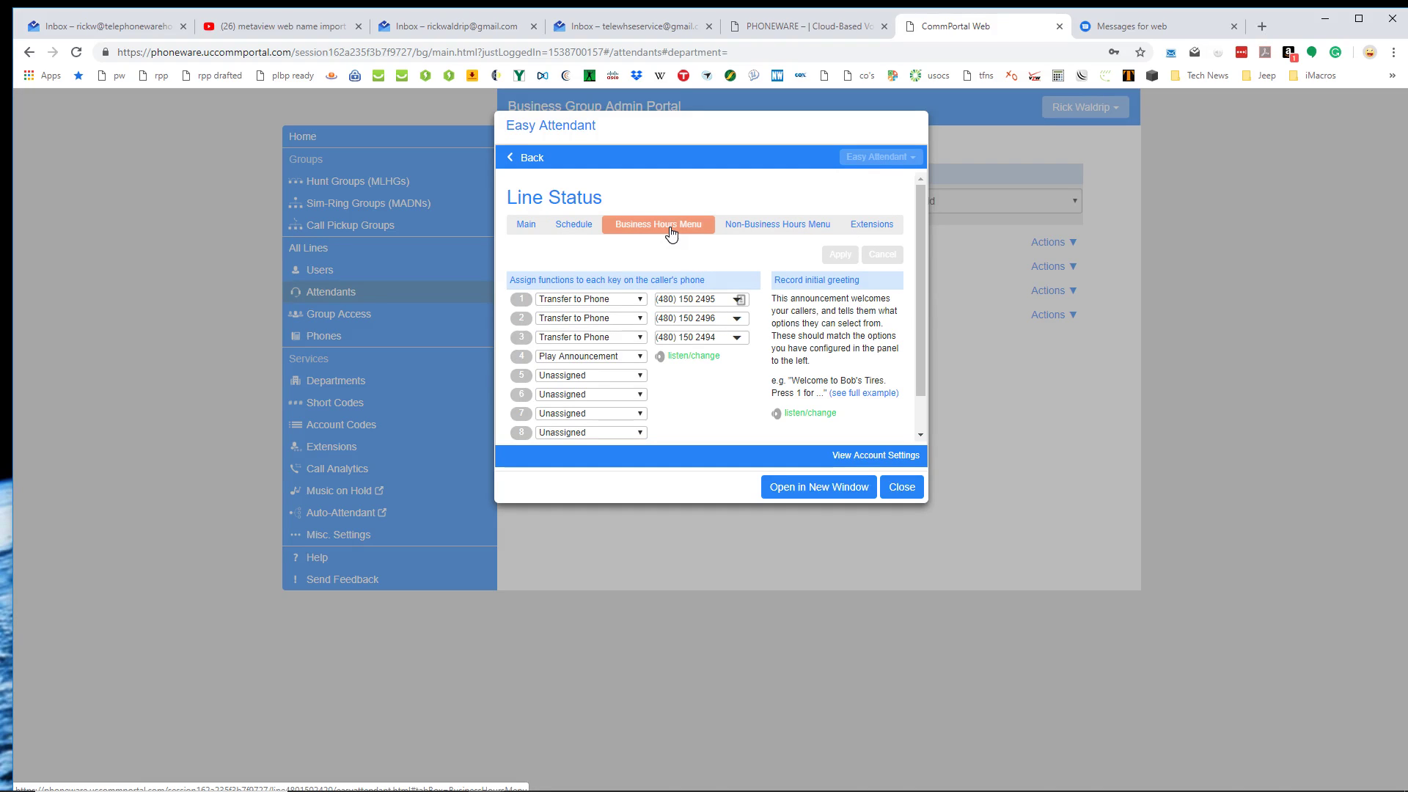
{"action": "left_click", "coordinate": [573, 223]}
{"action": "scroll", "coordinate": [569, 360], "scroll_direction": "down", "scroll_amount": 1}
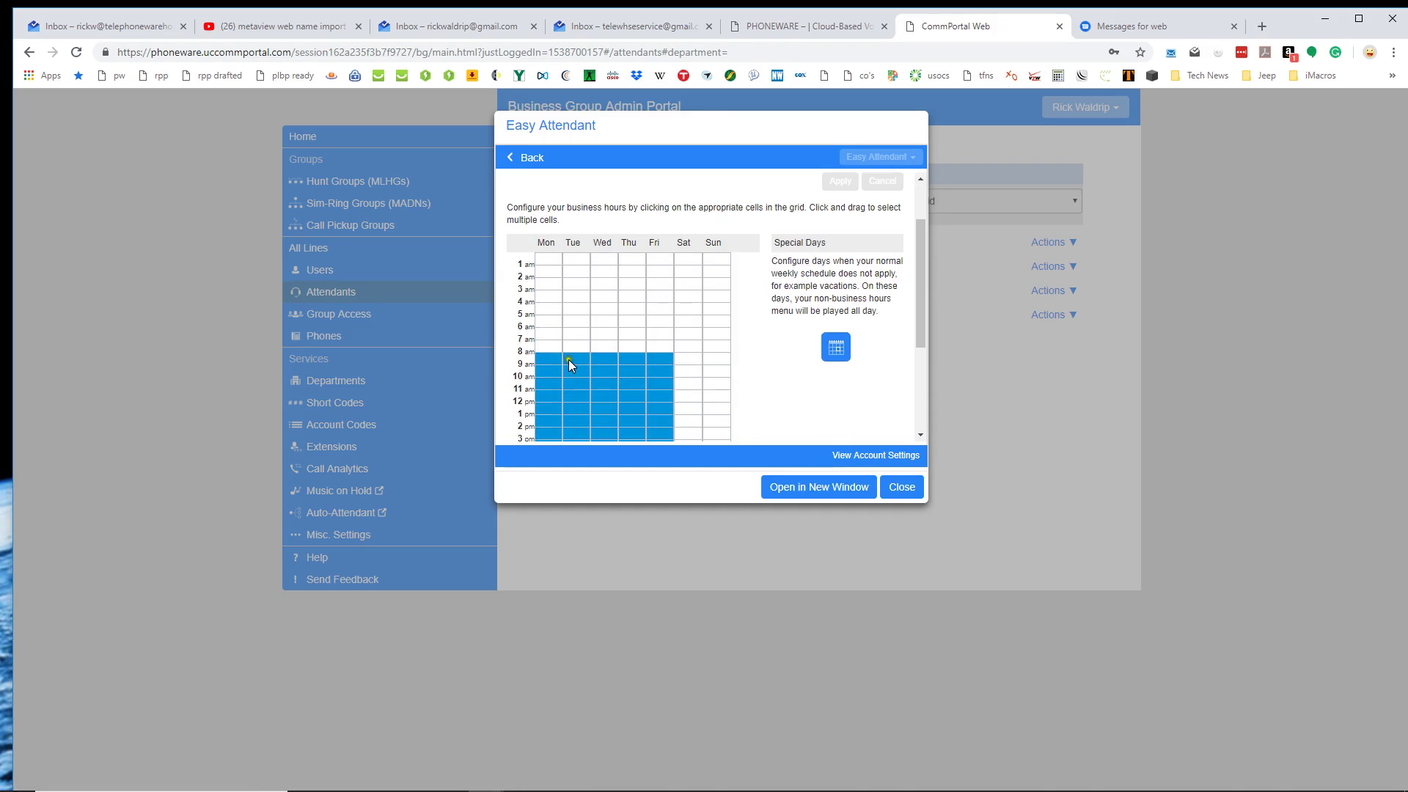
{"action": "scroll", "coordinate": [693, 216], "scroll_direction": "up", "scroll_amount": 1}
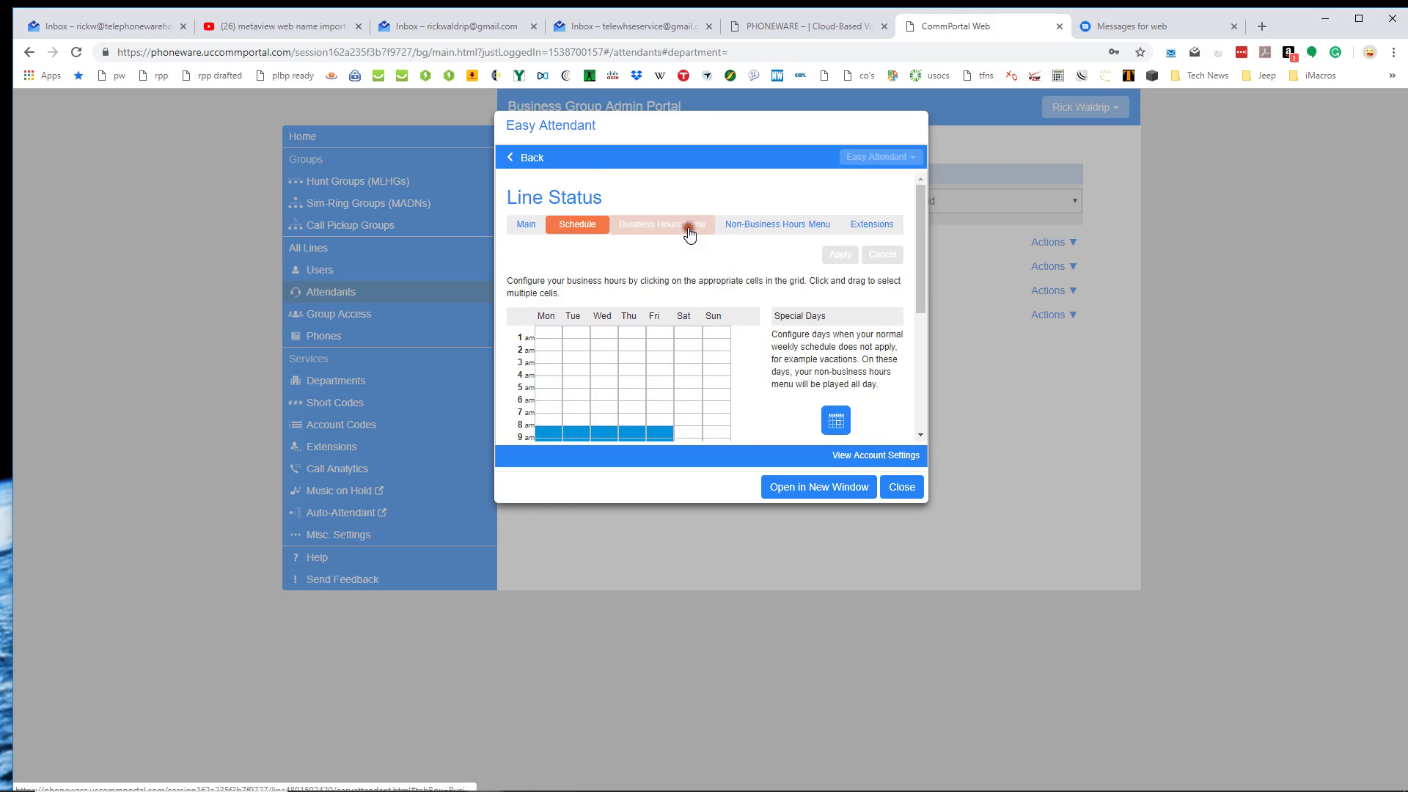
{"action": "left_click", "coordinate": [684, 223]}
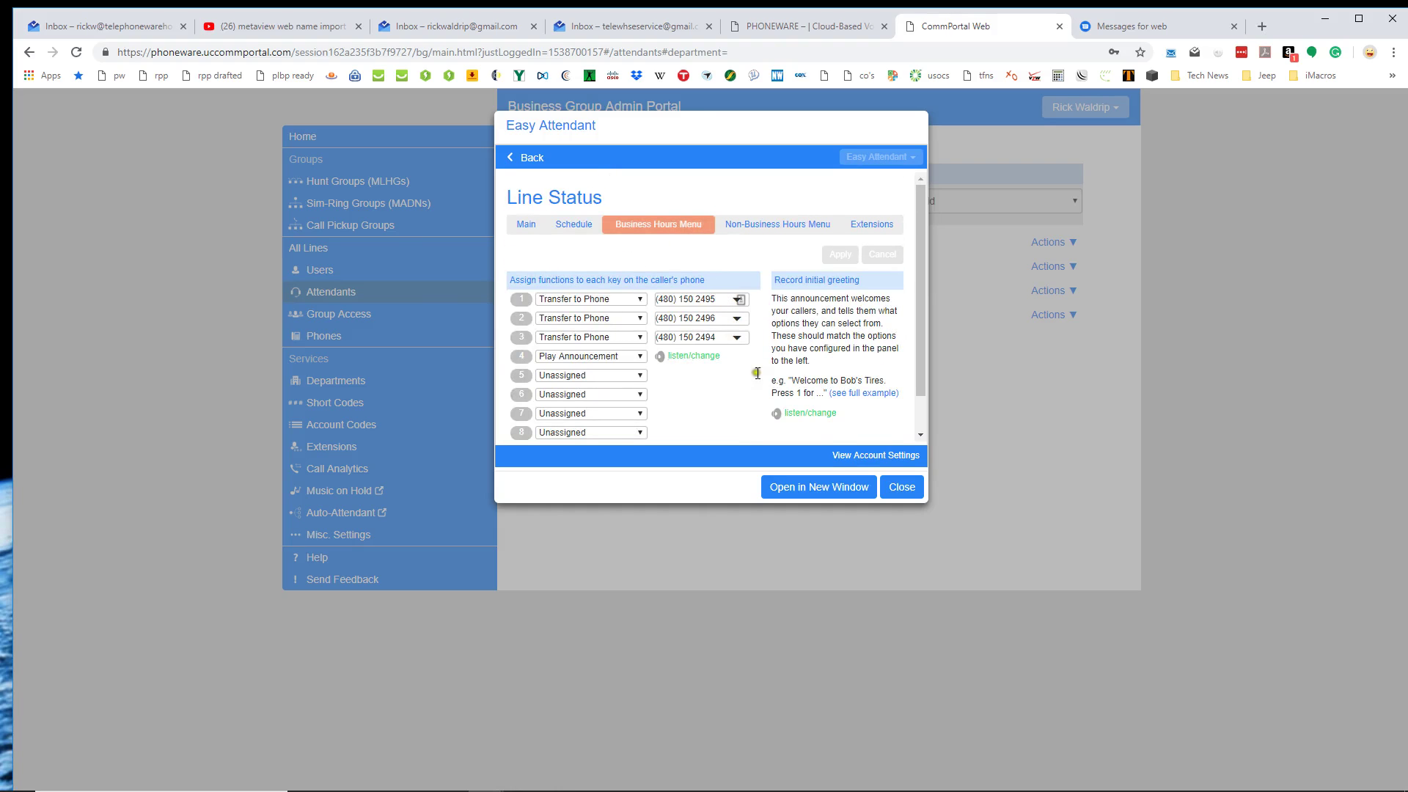
{"action": "left_click", "coordinate": [802, 414]}
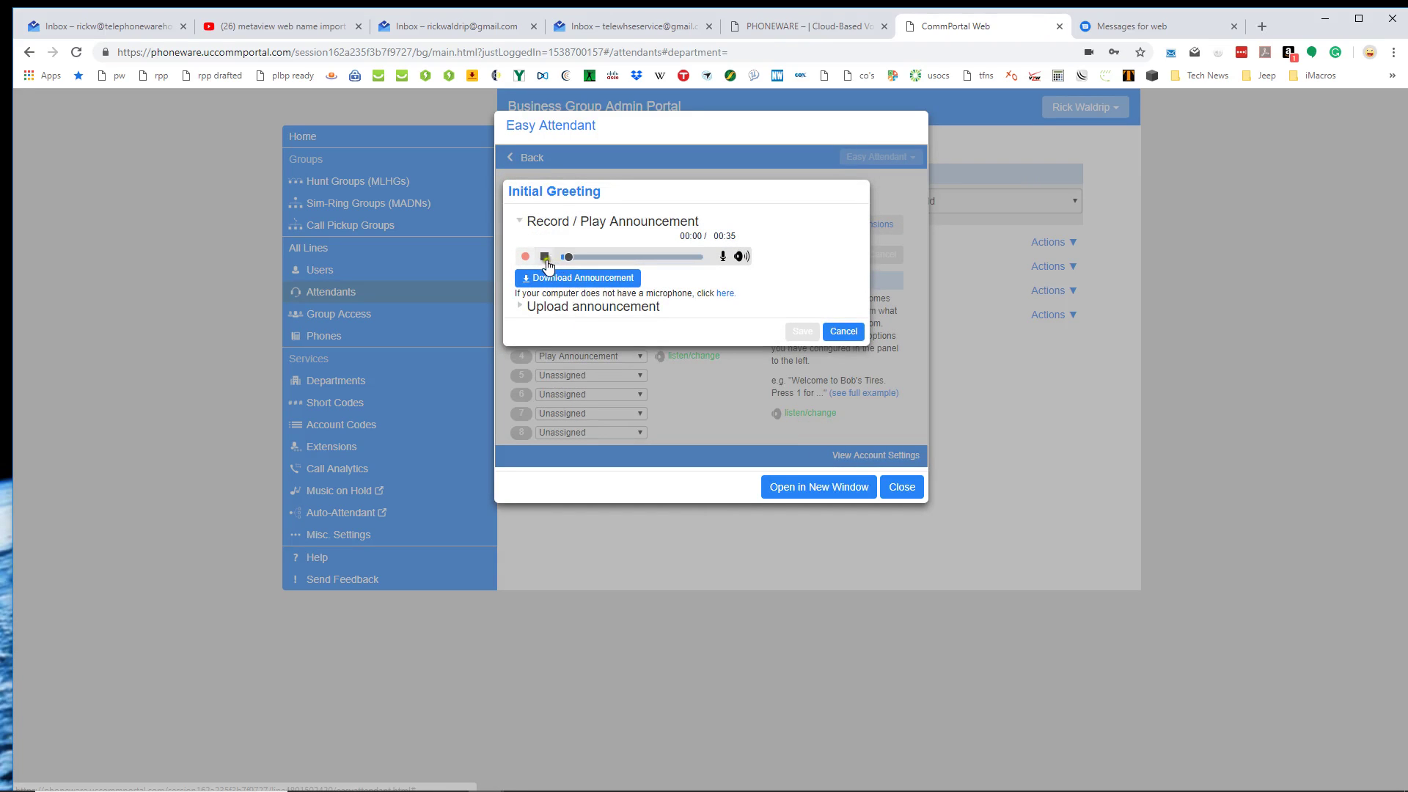
{"action": "left_click", "coordinate": [545, 257]}
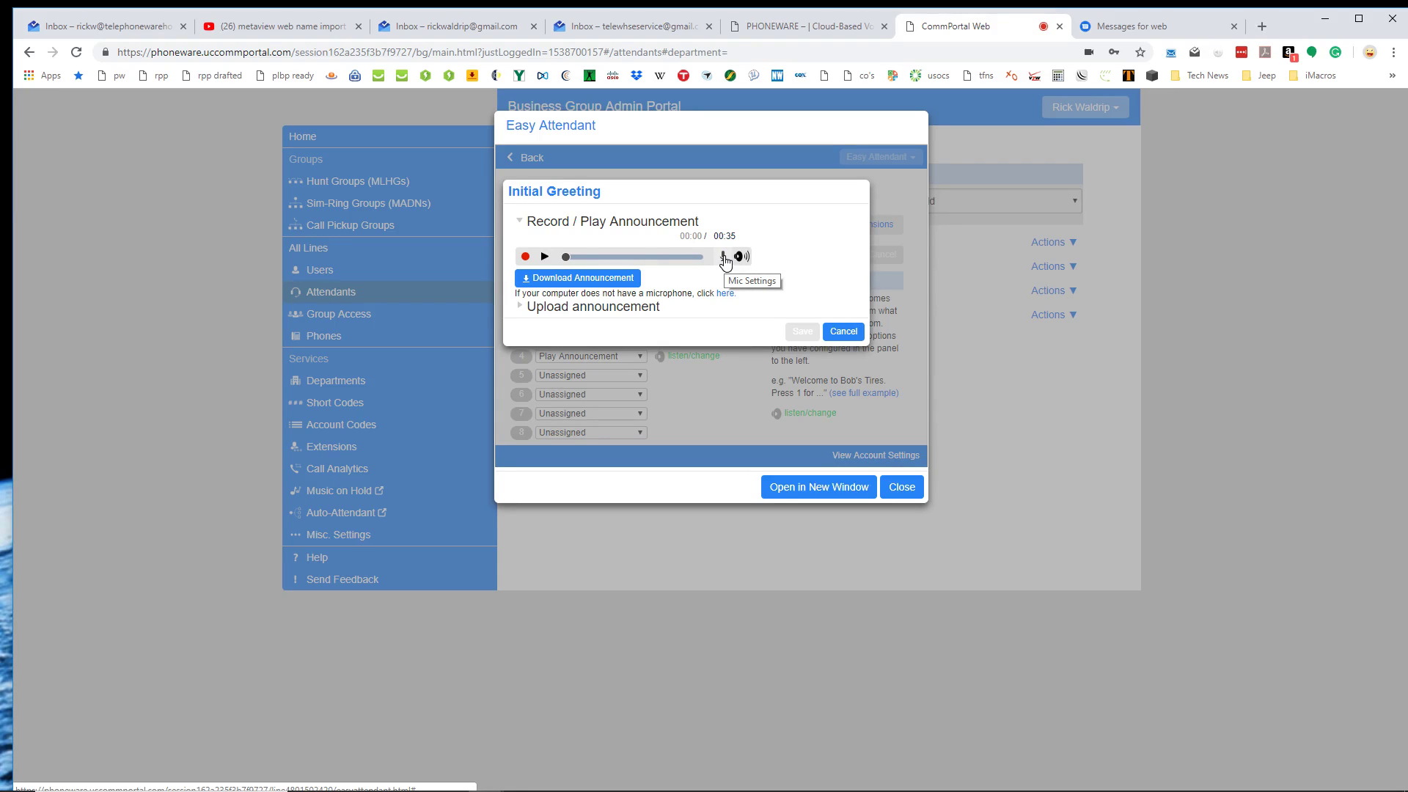
{"action": "left_click", "coordinate": [544, 256]}
{"action": "left_click", "coordinate": [544, 257]}
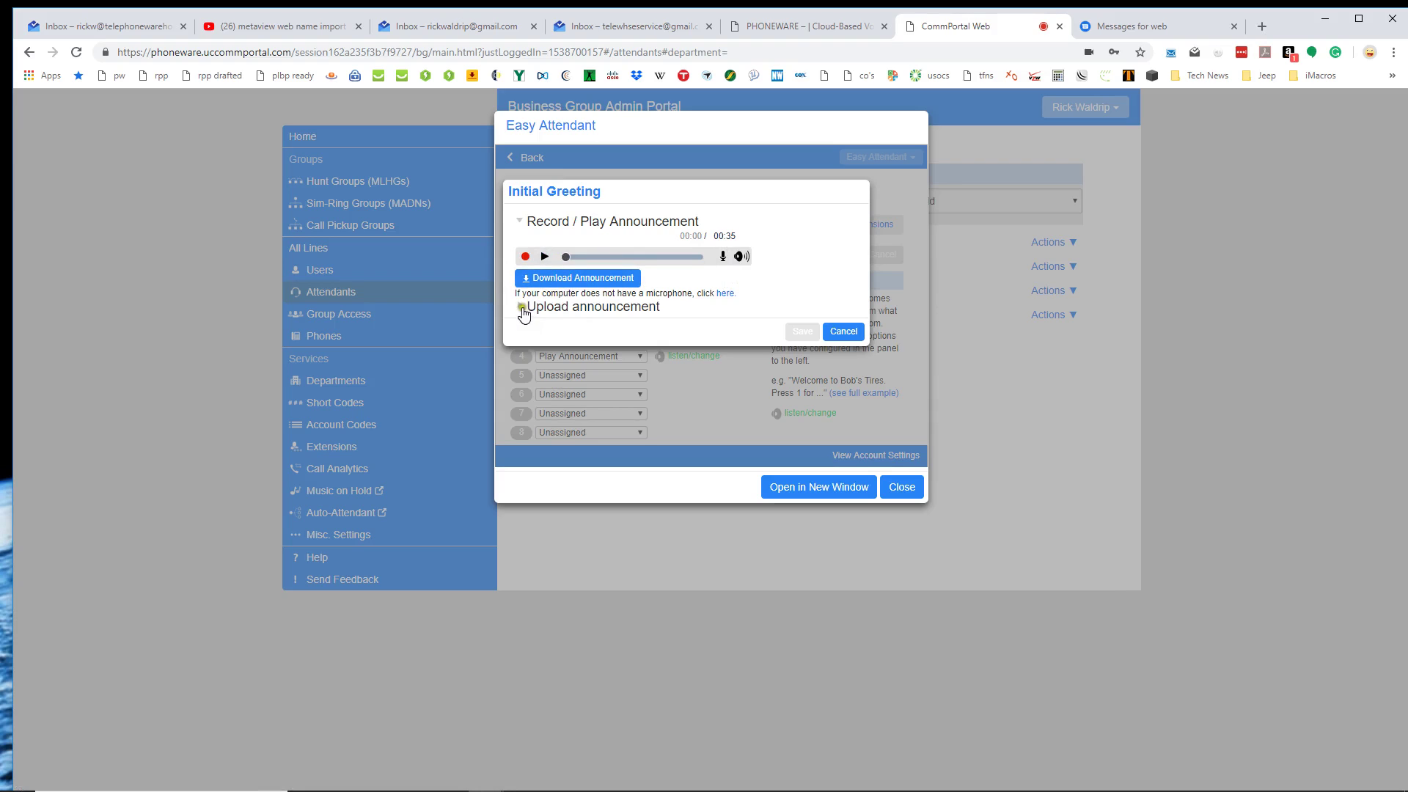
{"action": "left_click", "coordinate": [522, 306]}
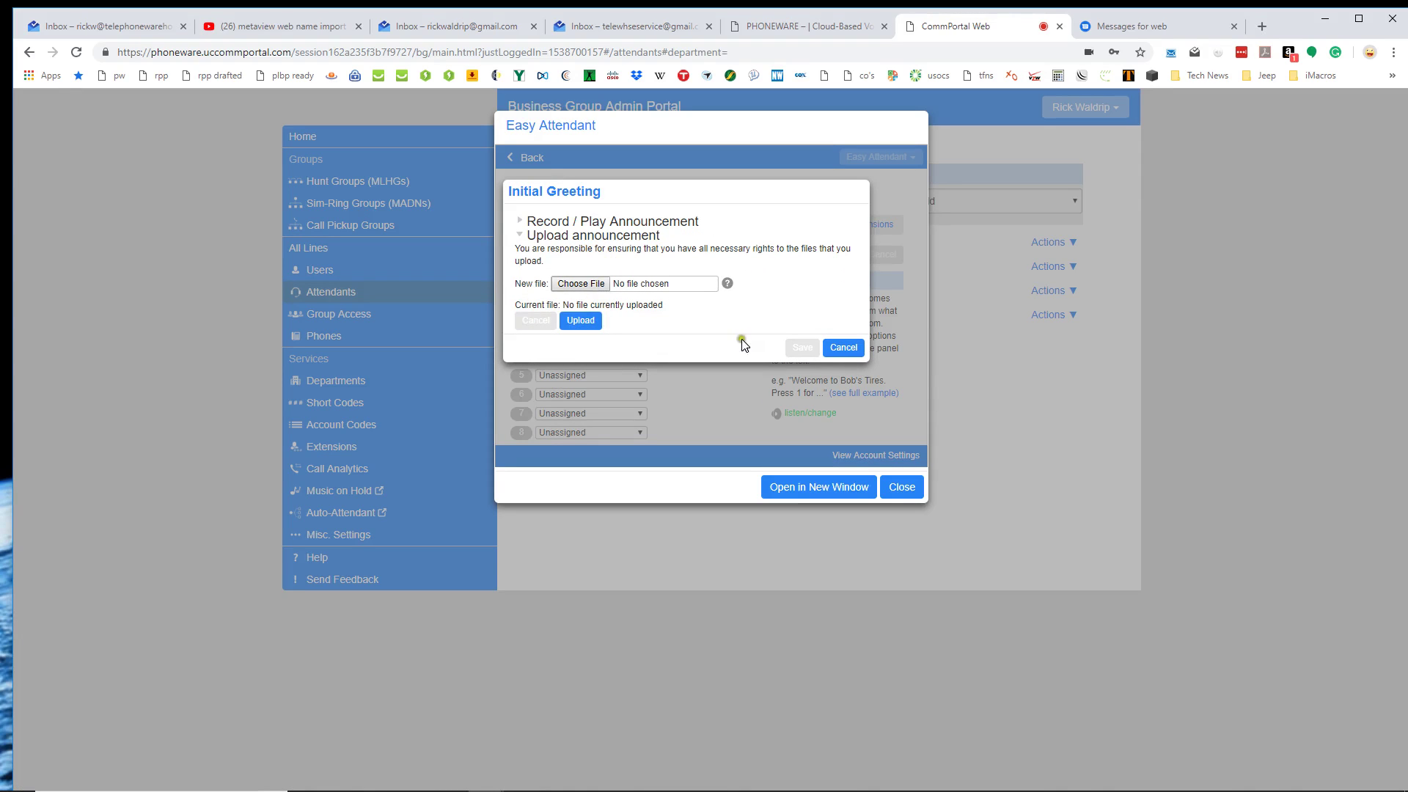
{"action": "left_click", "coordinate": [843, 348]}
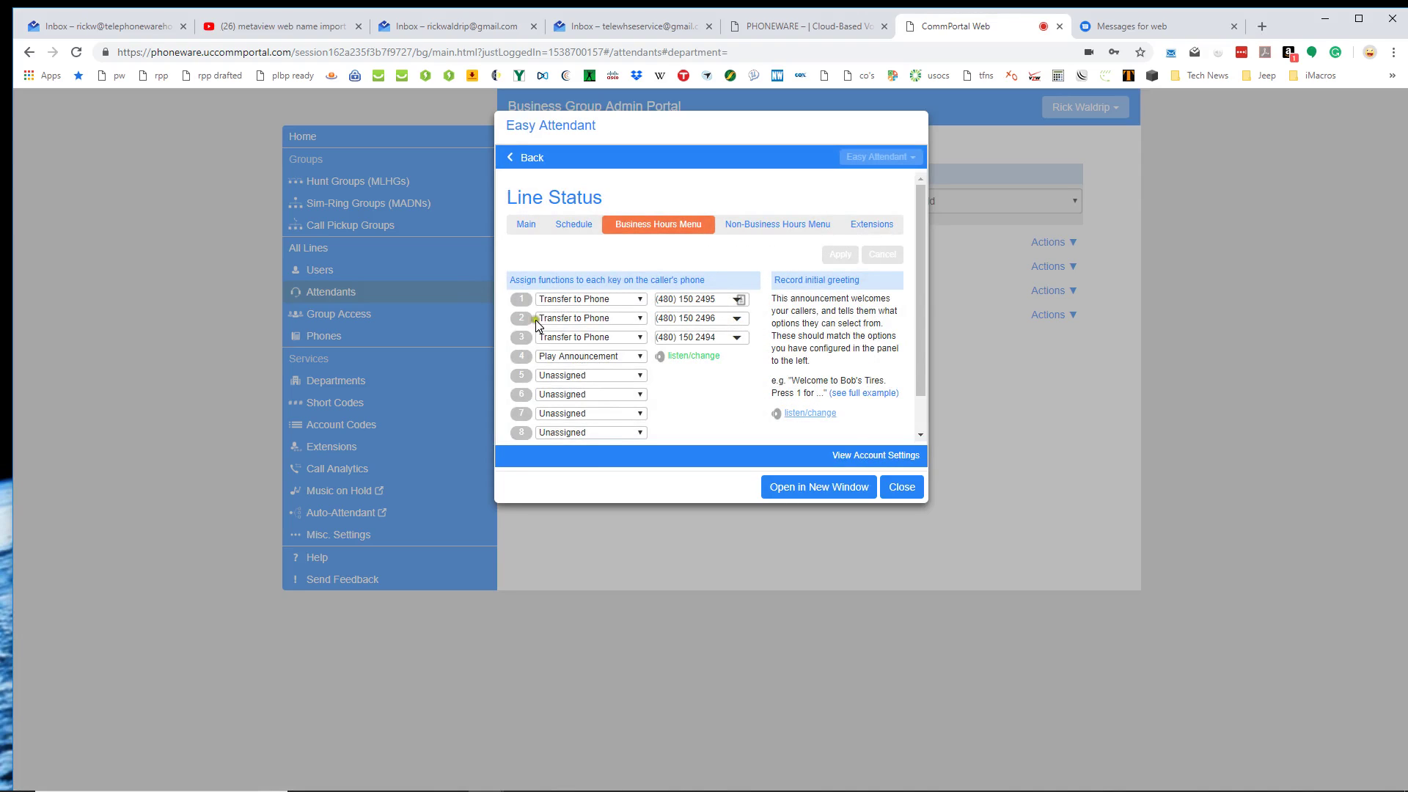
Open key 4's announcement, cancel a file upload, and close it unchanged.
{"action": "left_click", "coordinate": [682, 357]}
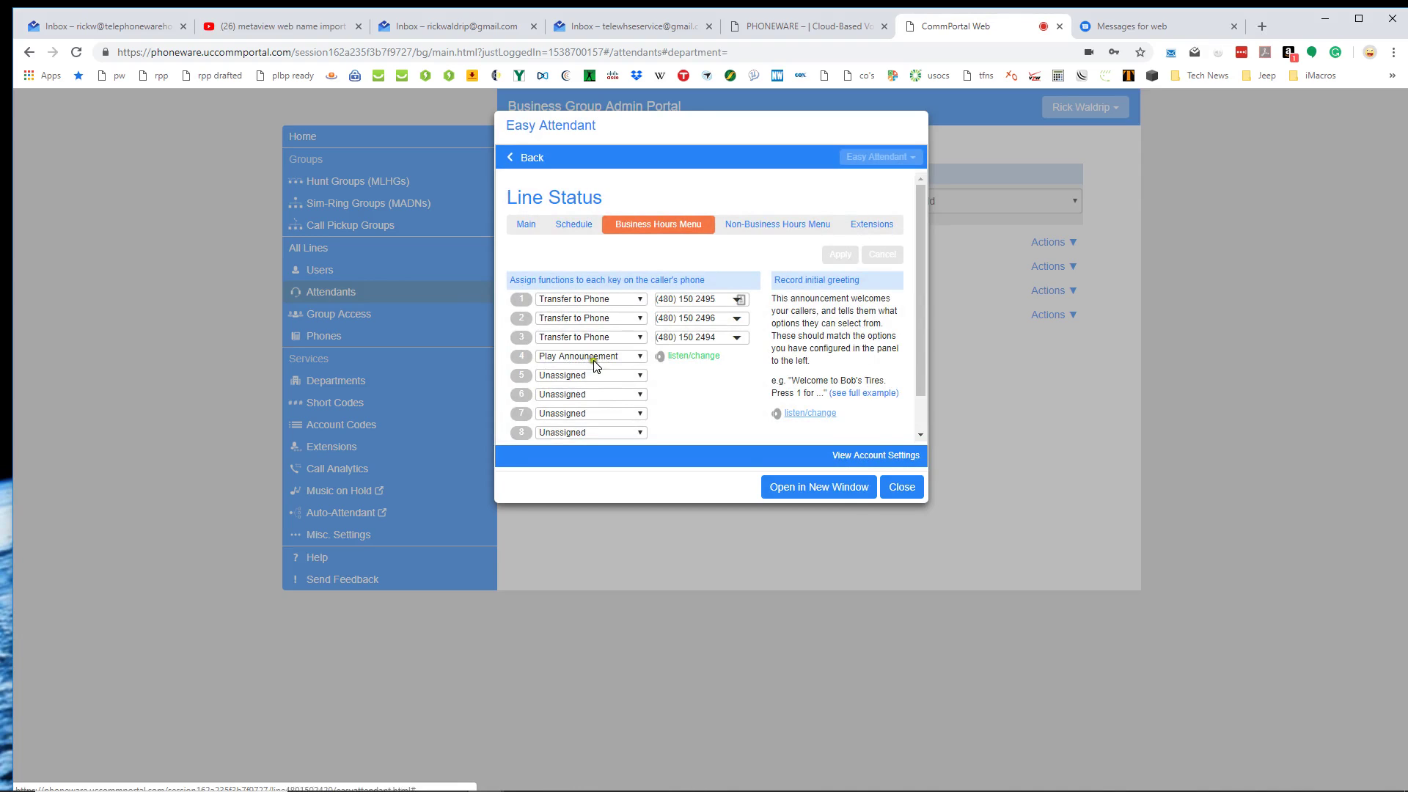
{"action": "left_click", "coordinate": [678, 358]}
{"action": "left_click", "coordinate": [596, 284]}
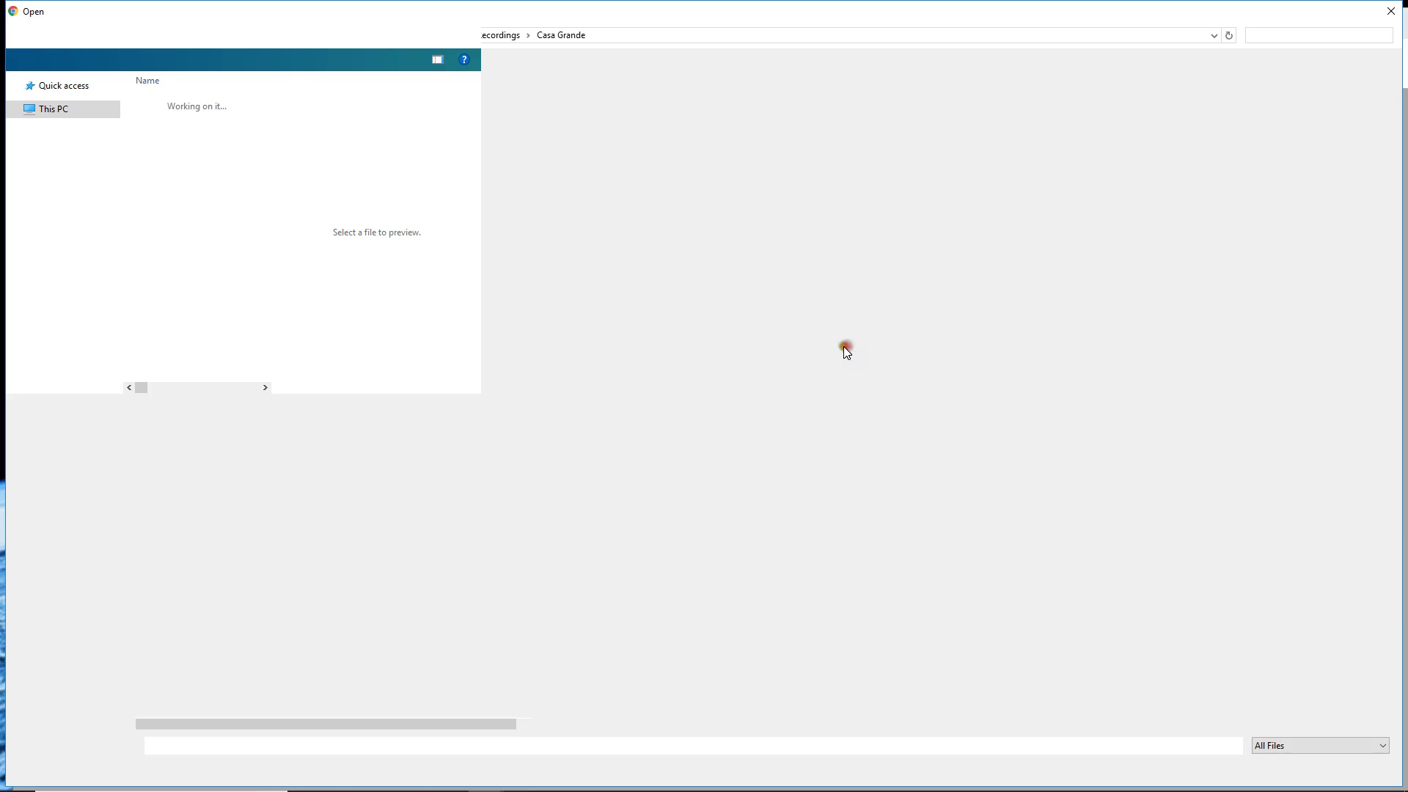
{"action": "left_click", "coordinate": [1390, 13]}
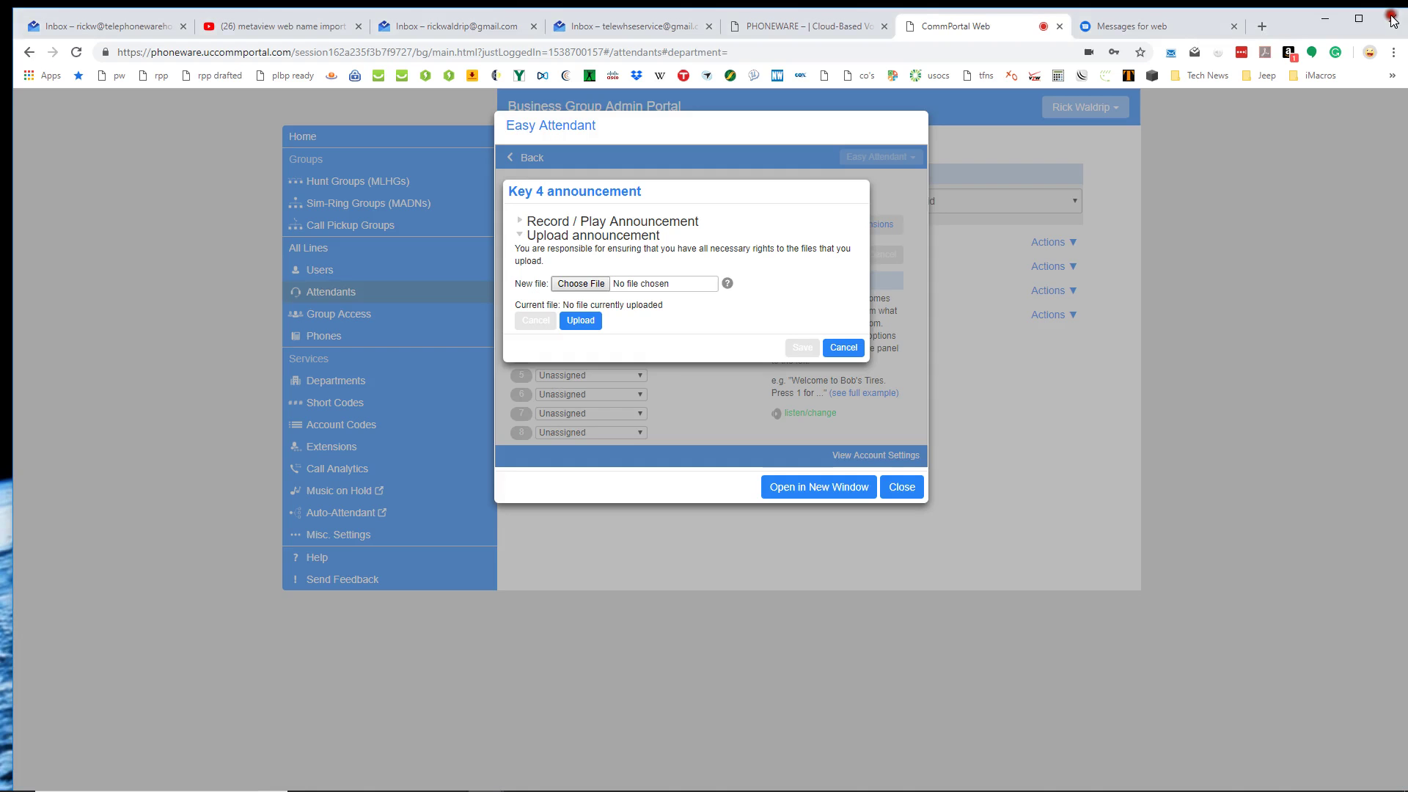
{"action": "left_click", "coordinate": [843, 348]}
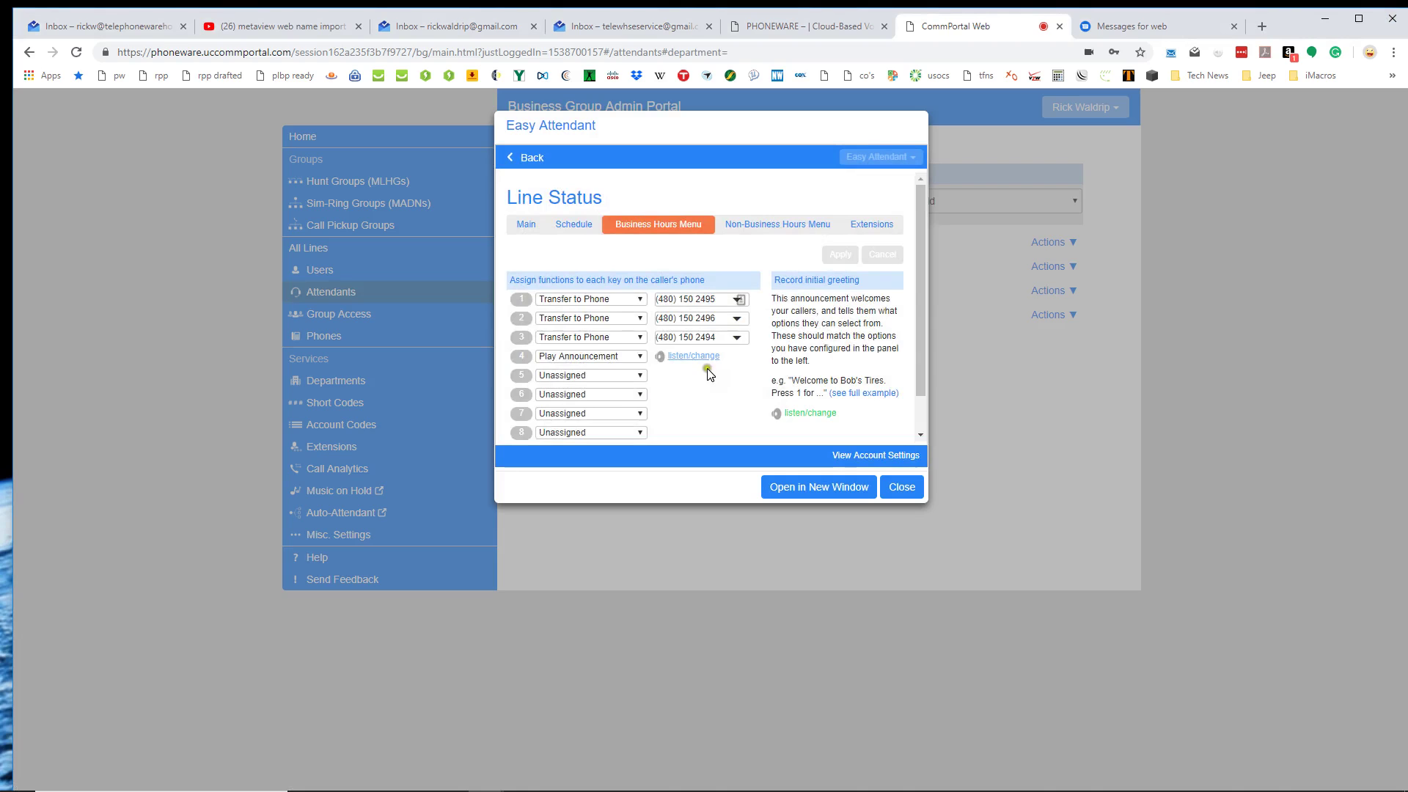
Reopen key 4's announcement, stop its playback, review upload options, and cancel unchanged.
{"action": "left_click", "coordinate": [690, 357]}
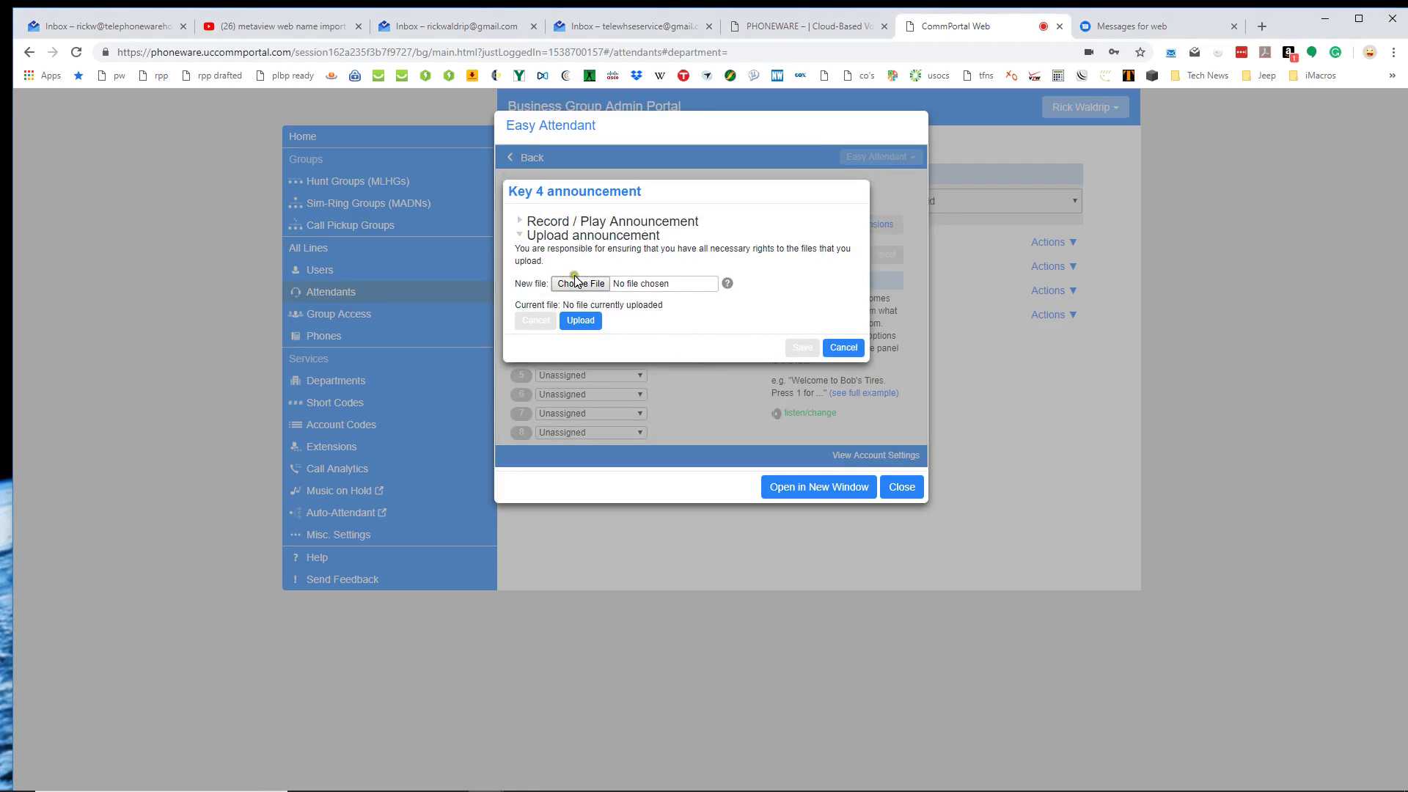
{"action": "left_click", "coordinate": [520, 235]}
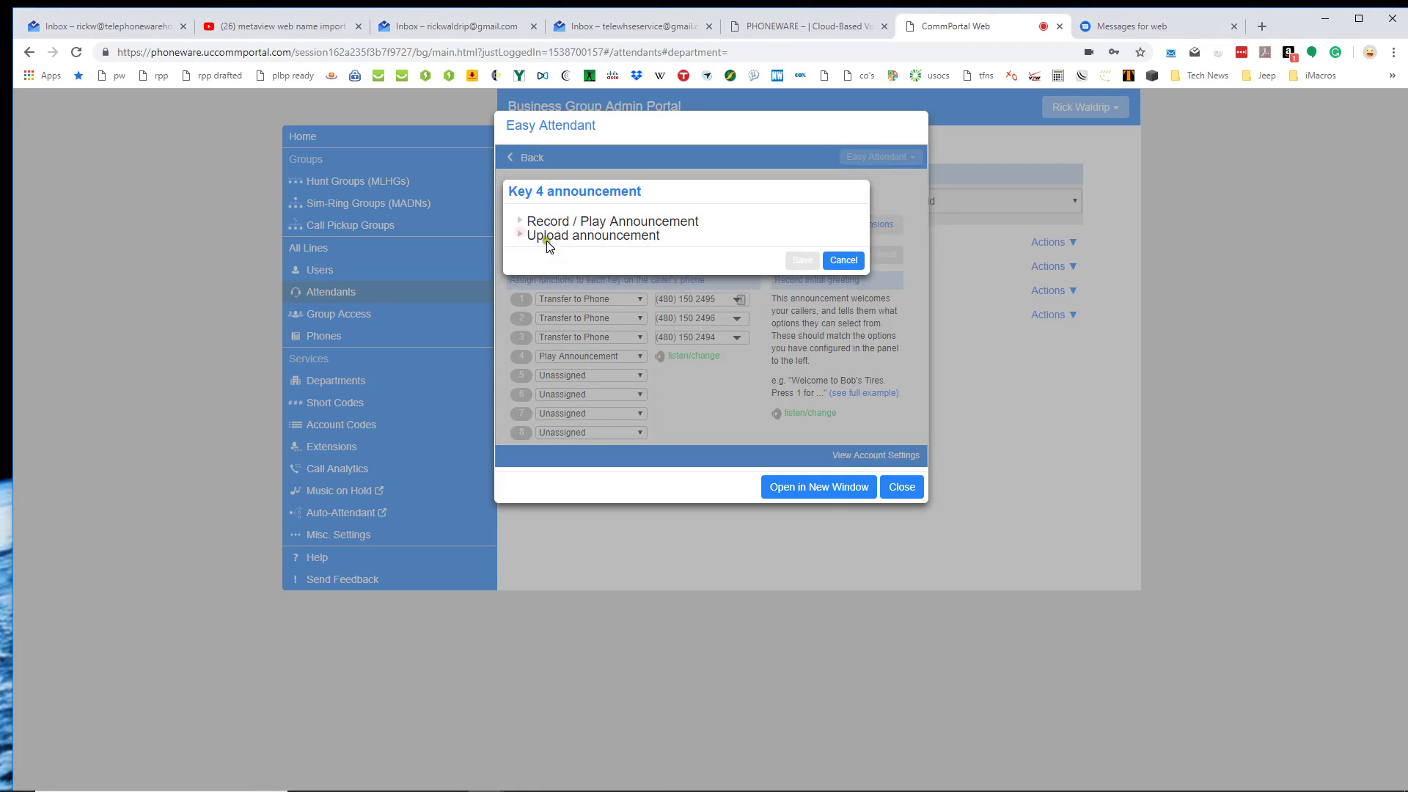
{"action": "left_click", "coordinate": [522, 235]}
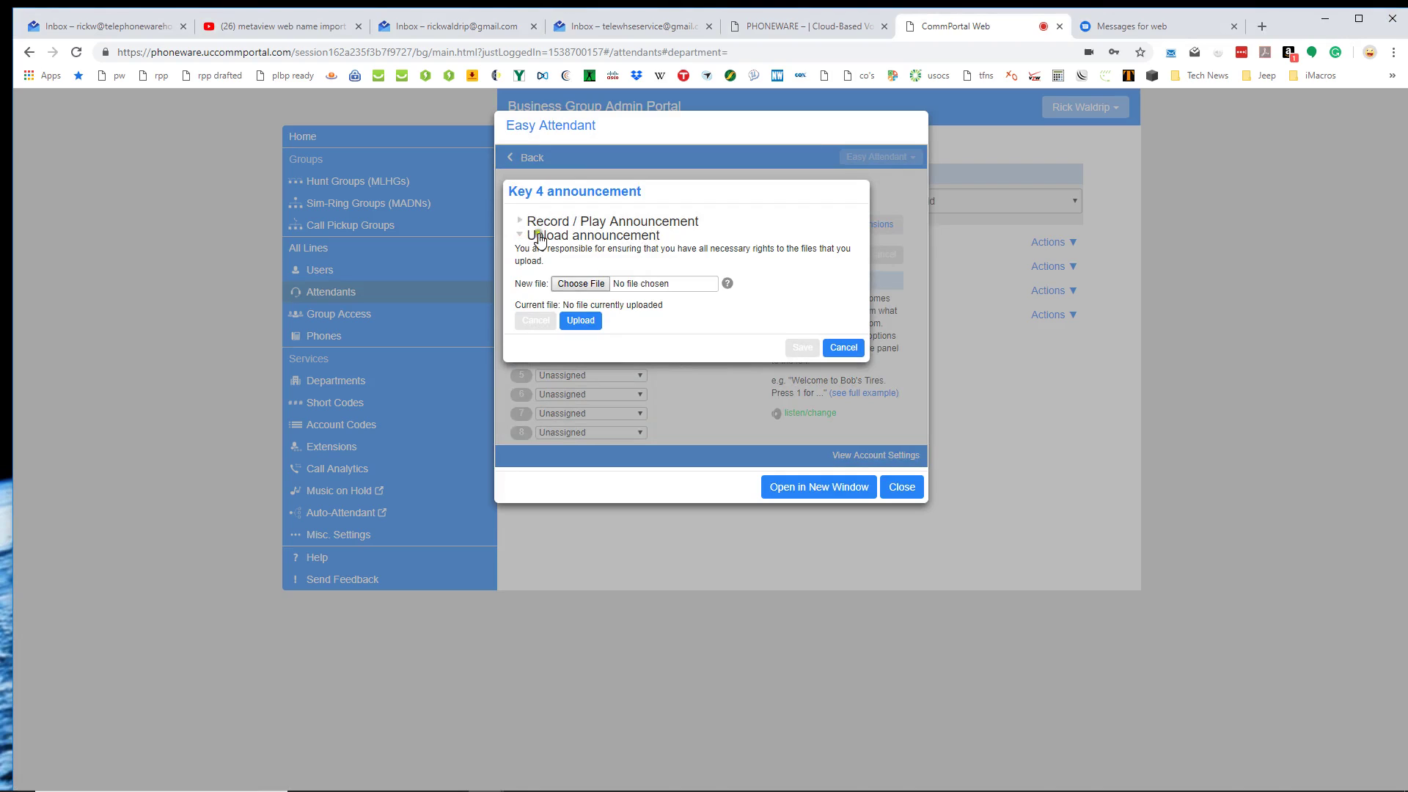
{"action": "left_click", "coordinate": [520, 221]}
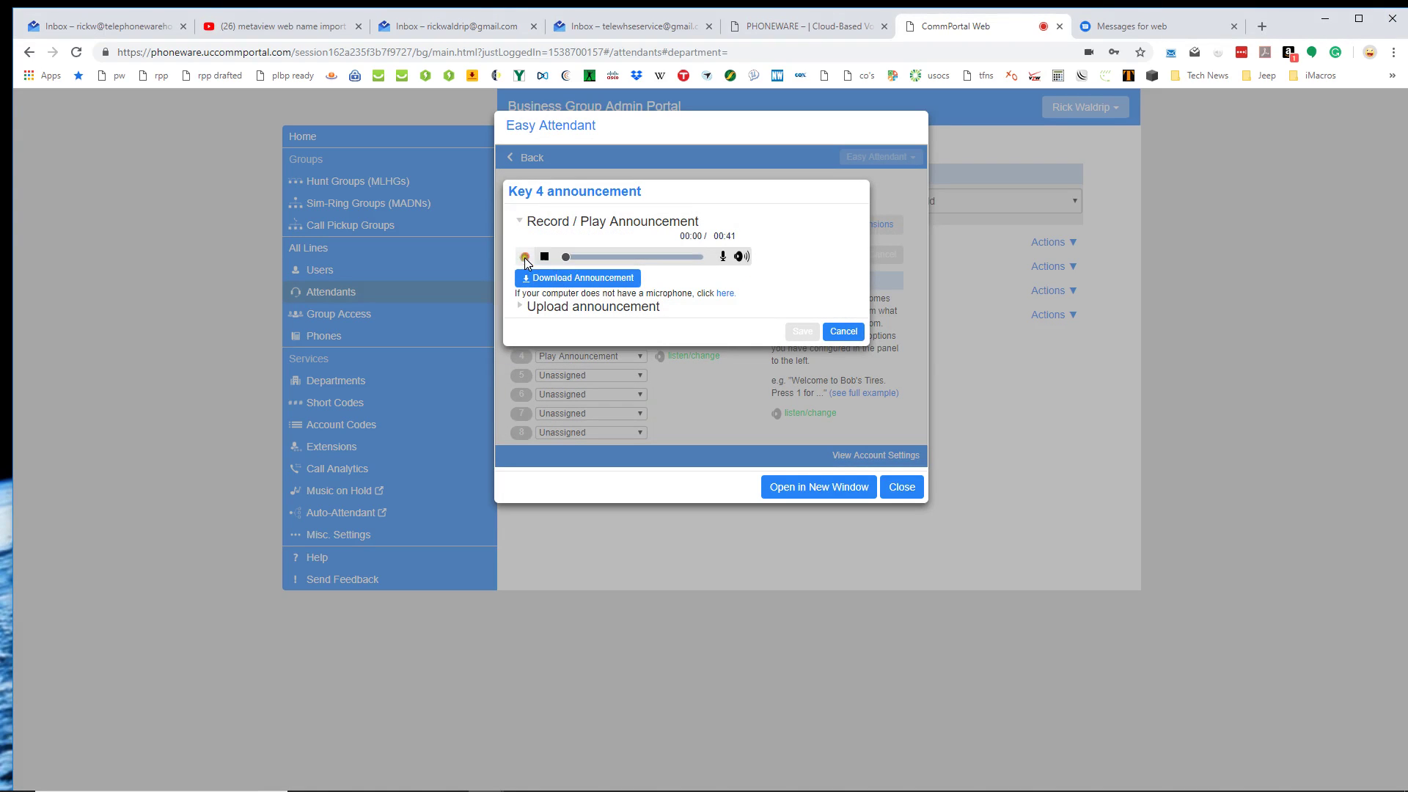
{"action": "left_click", "coordinate": [544, 256]}
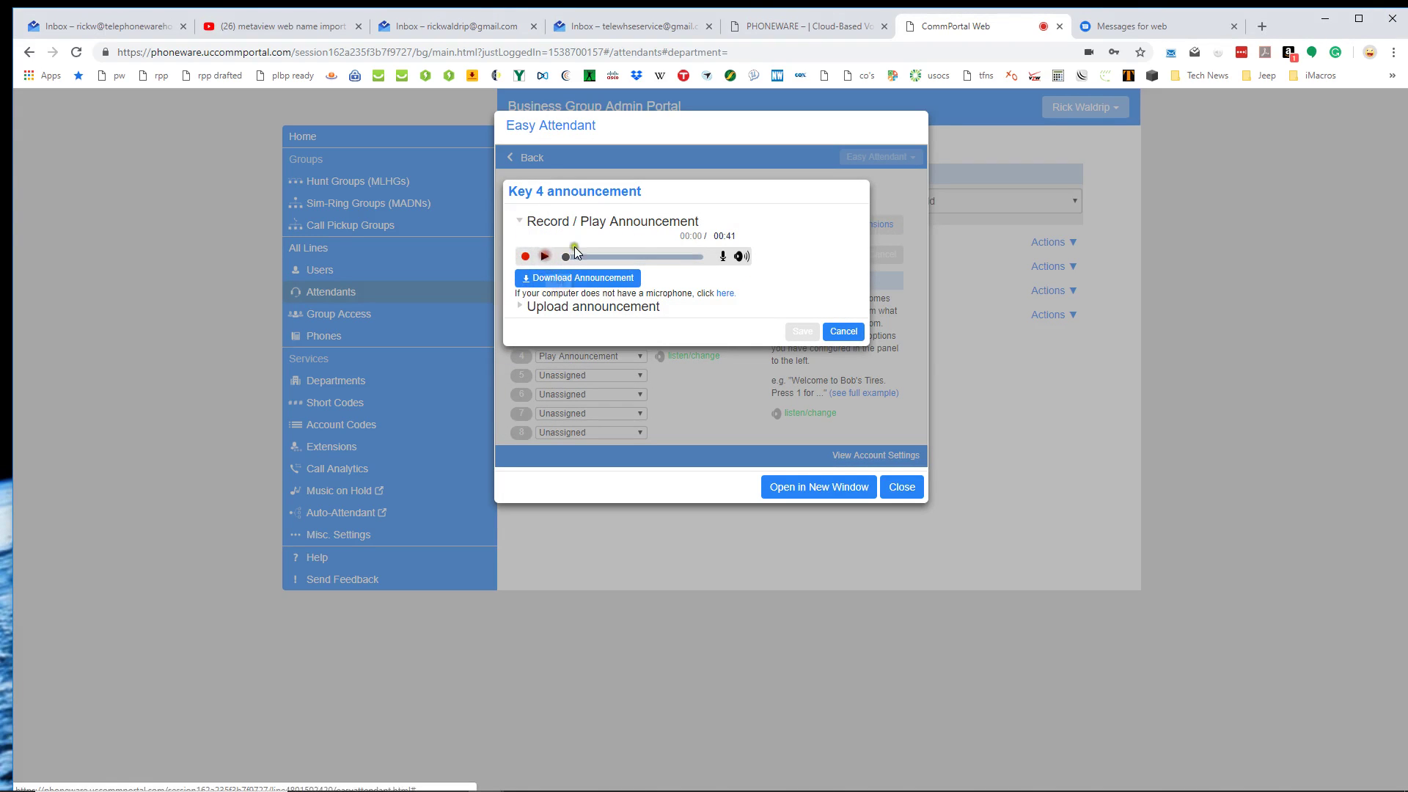
{"action": "left_click", "coordinate": [520, 221]}
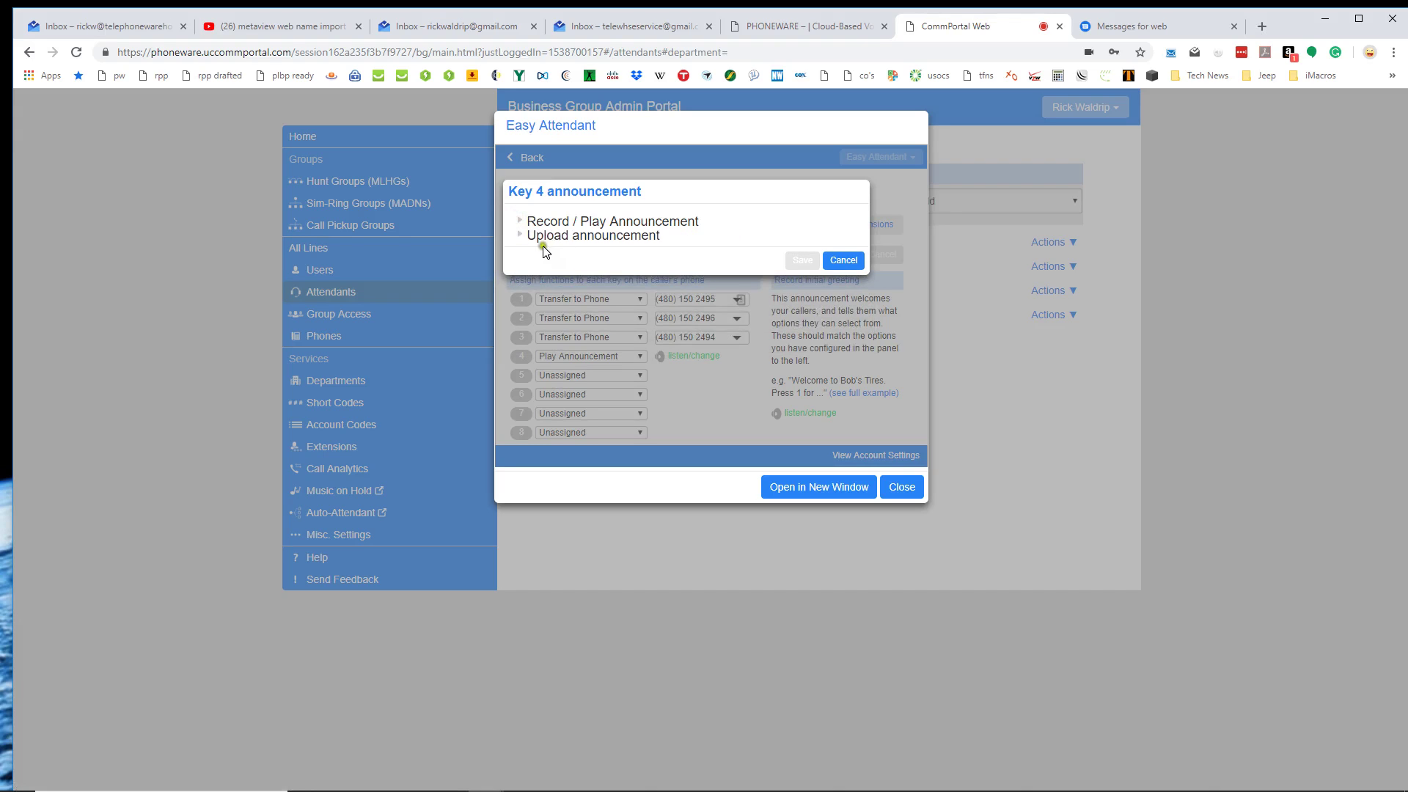
{"action": "left_click", "coordinate": [523, 236]}
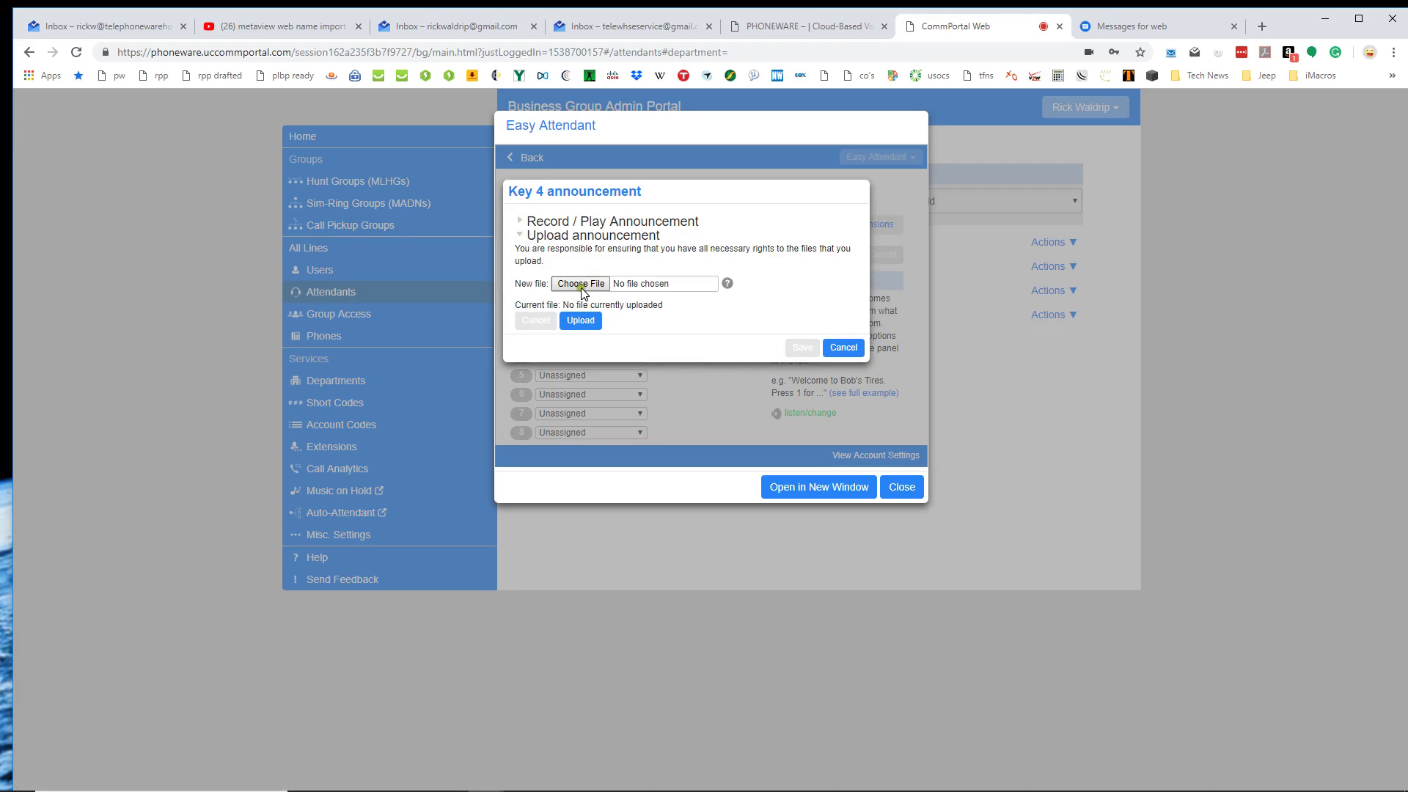
{"action": "left_click", "coordinate": [840, 348]}
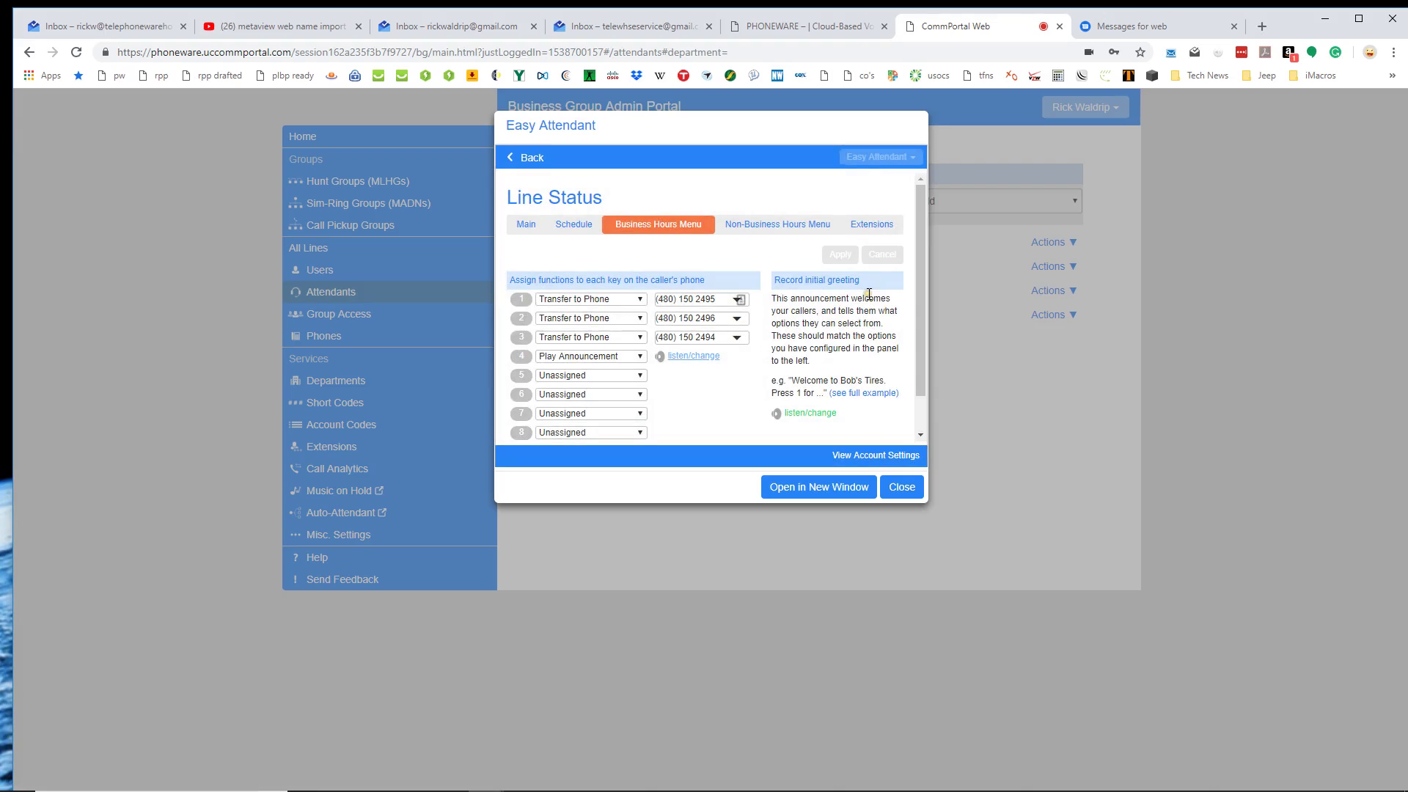
{"action": "left_click", "coordinate": [592, 376]}
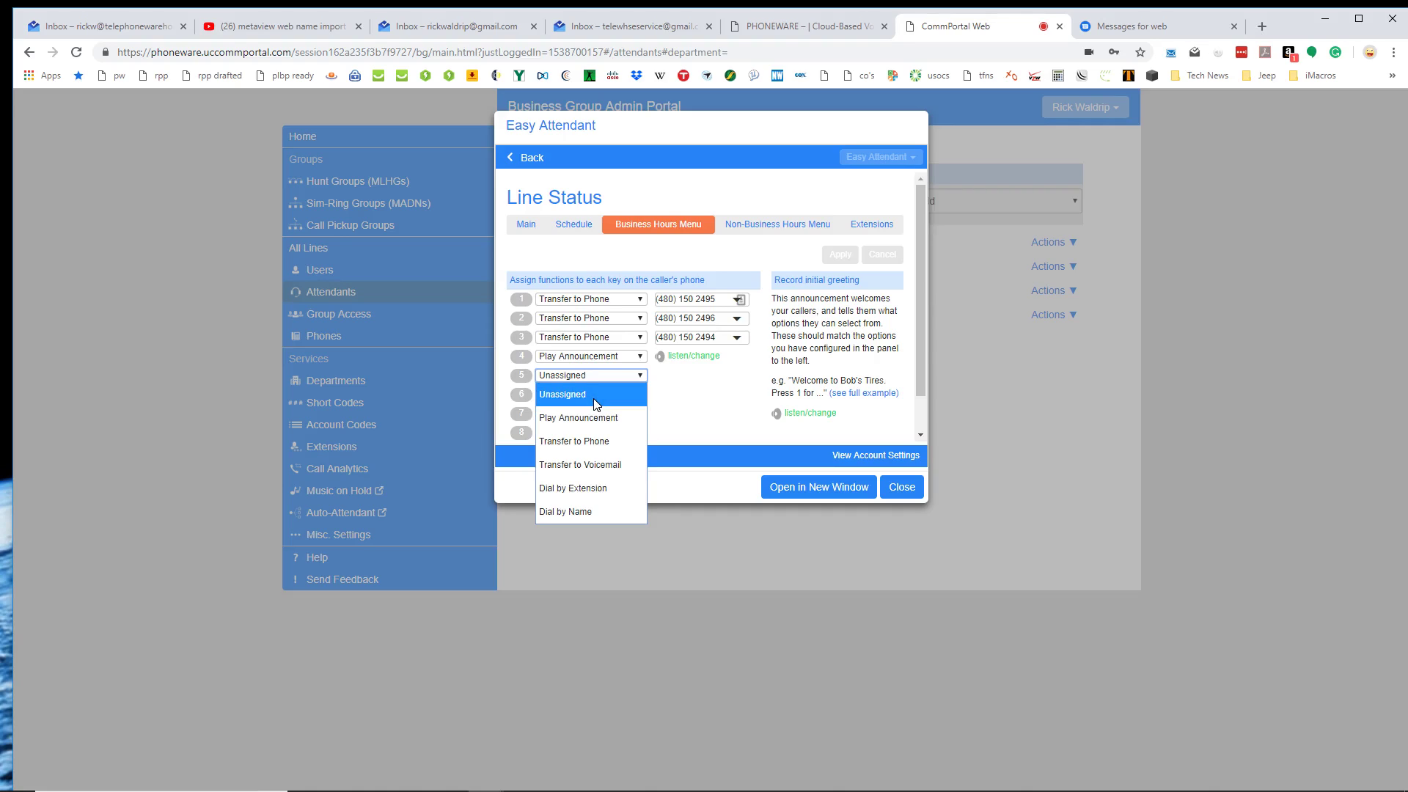
Leave key 5 Unassigned and show the Non-Business Hours Menu key assignments.
{"action": "left_click", "coordinate": [694, 406]}
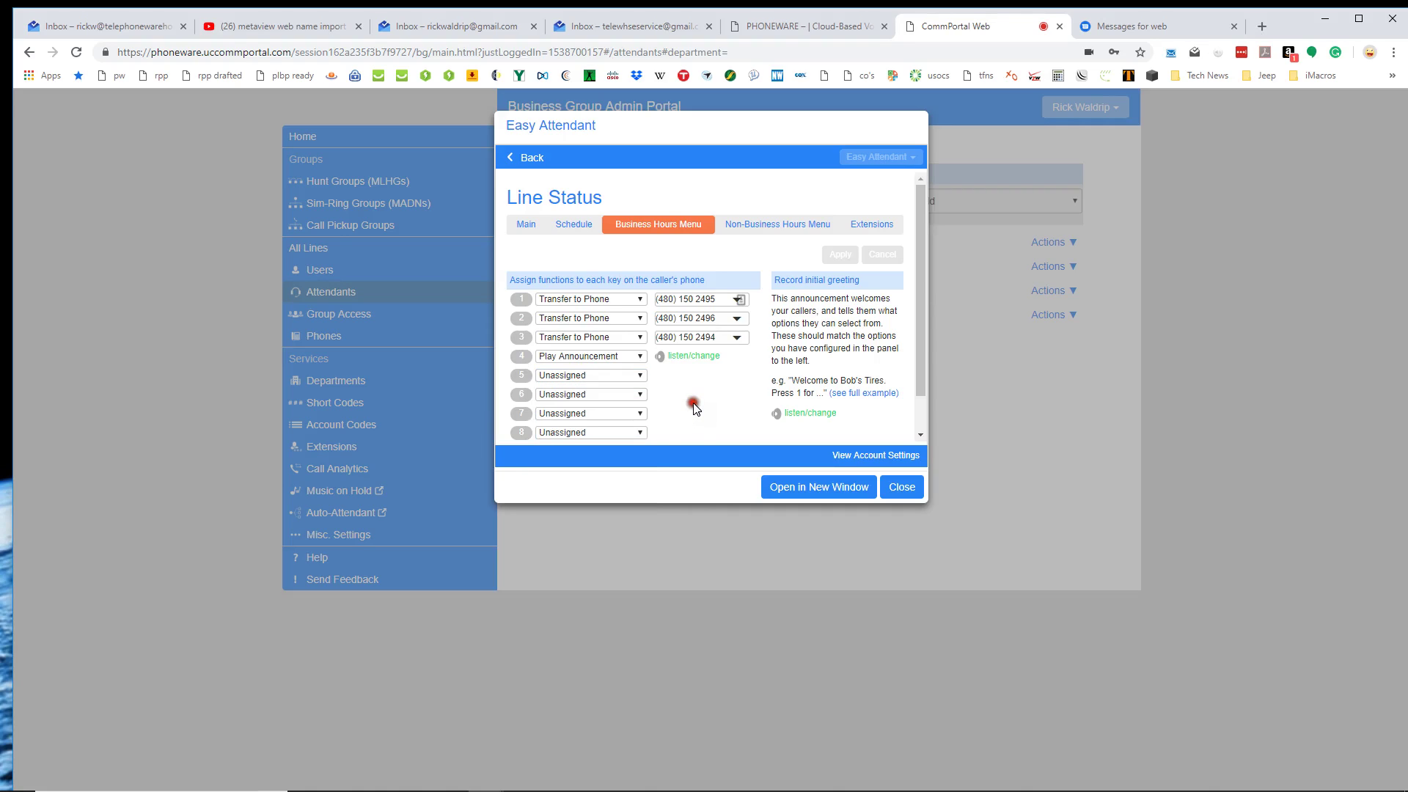
{"action": "left_click", "coordinate": [794, 228]}
{"action": "left_click", "coordinate": [745, 226]}
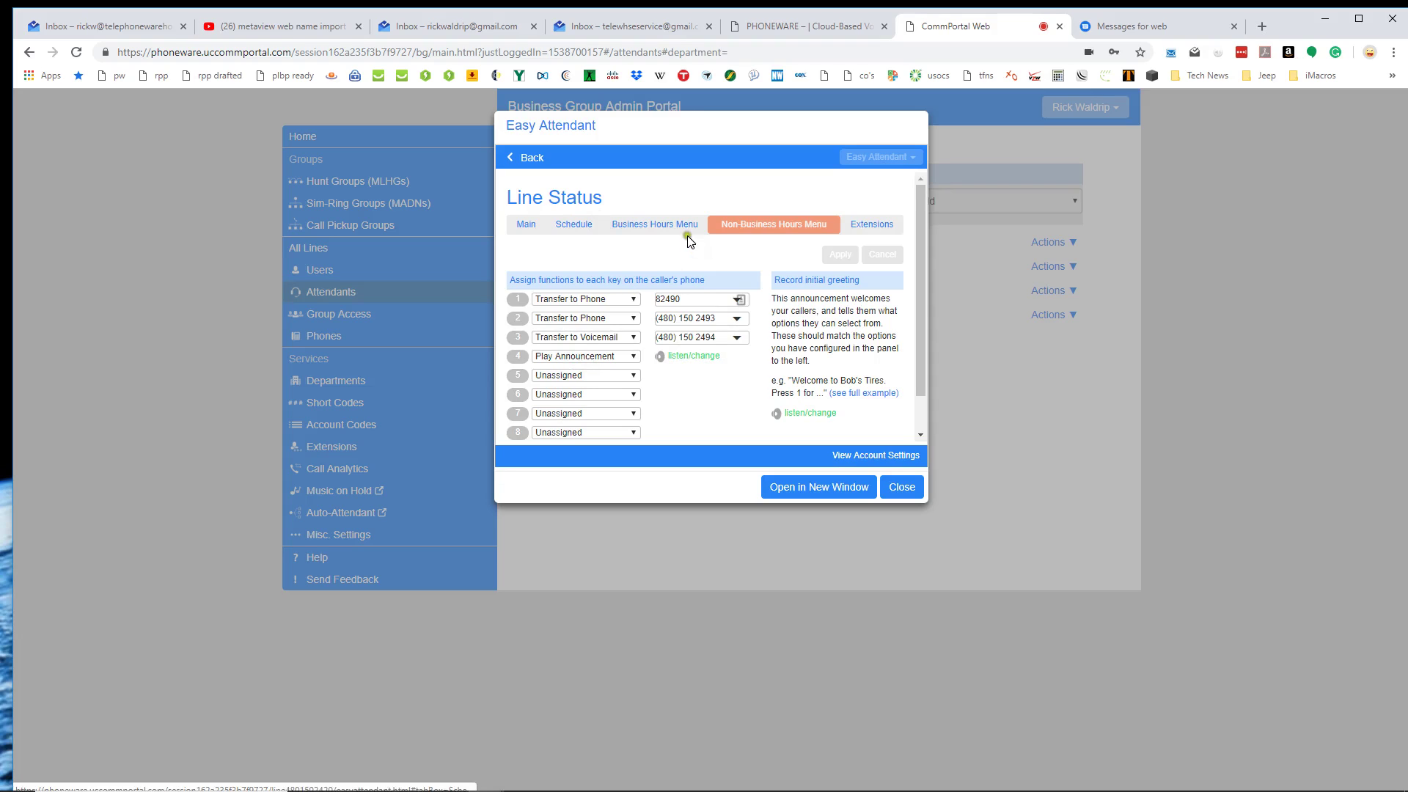
Review the Easy Attendant's business hours schedule, non-business hours menu and extensions.
{"action": "left_click", "coordinate": [743, 226]}
{"action": "left_click", "coordinate": [577, 225]}
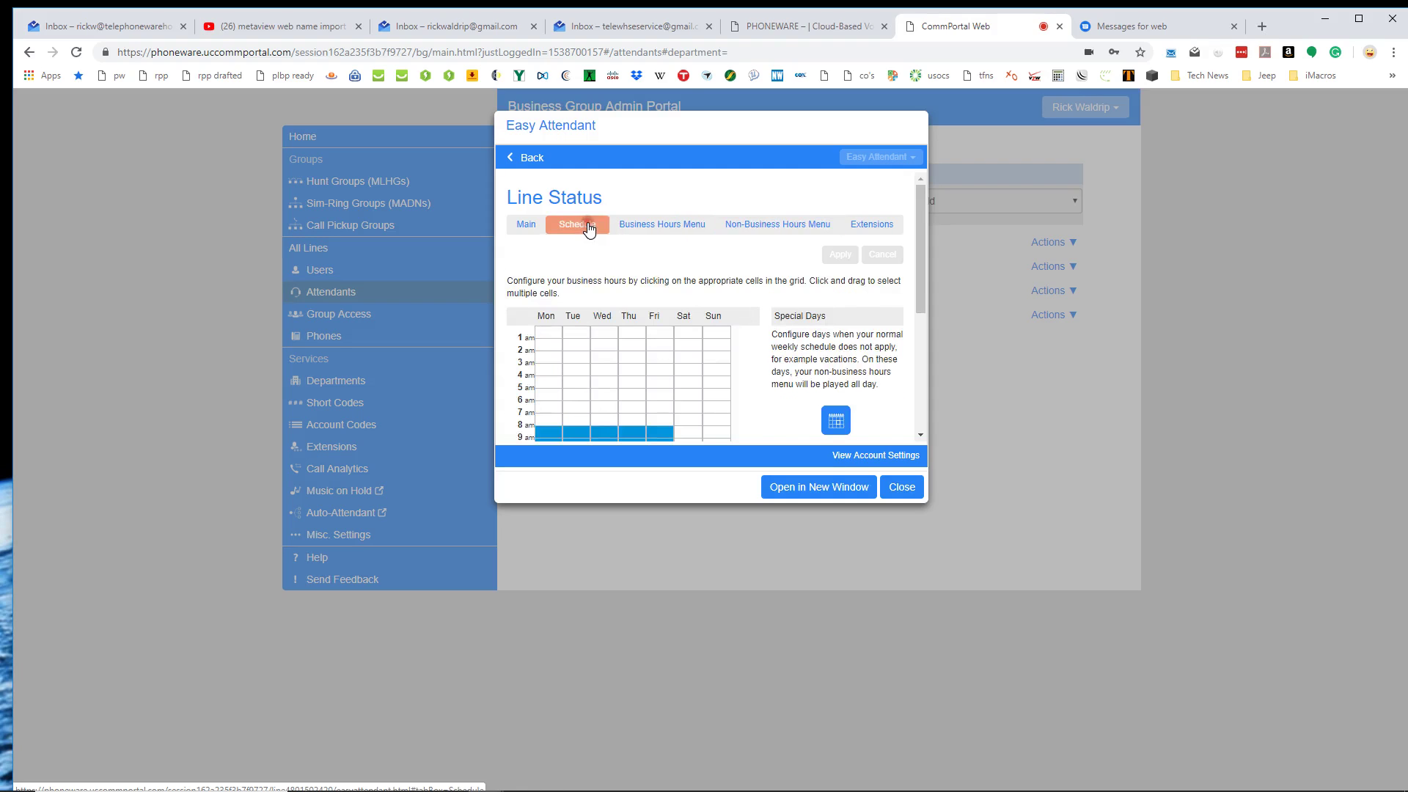
{"action": "left_click", "coordinate": [774, 232]}
{"action": "left_click", "coordinate": [870, 224]}
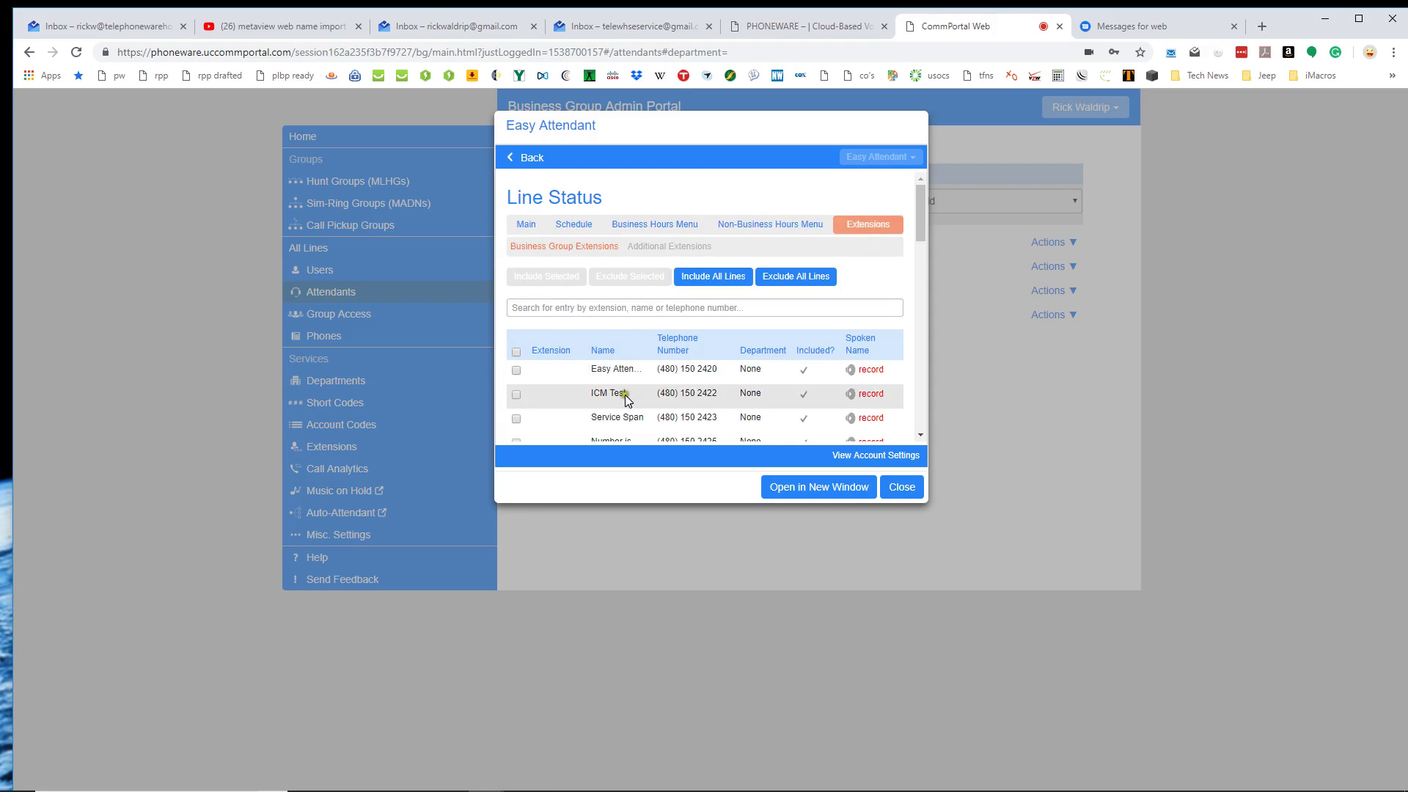
Scroll the extensions table and open the Additional Extensions page.
{"action": "scroll", "coordinate": [625, 395], "scroll_direction": "down", "scroll_amount": 6}
{"action": "scroll", "coordinate": [665, 406], "scroll_direction": "up", "scroll_amount": 4}
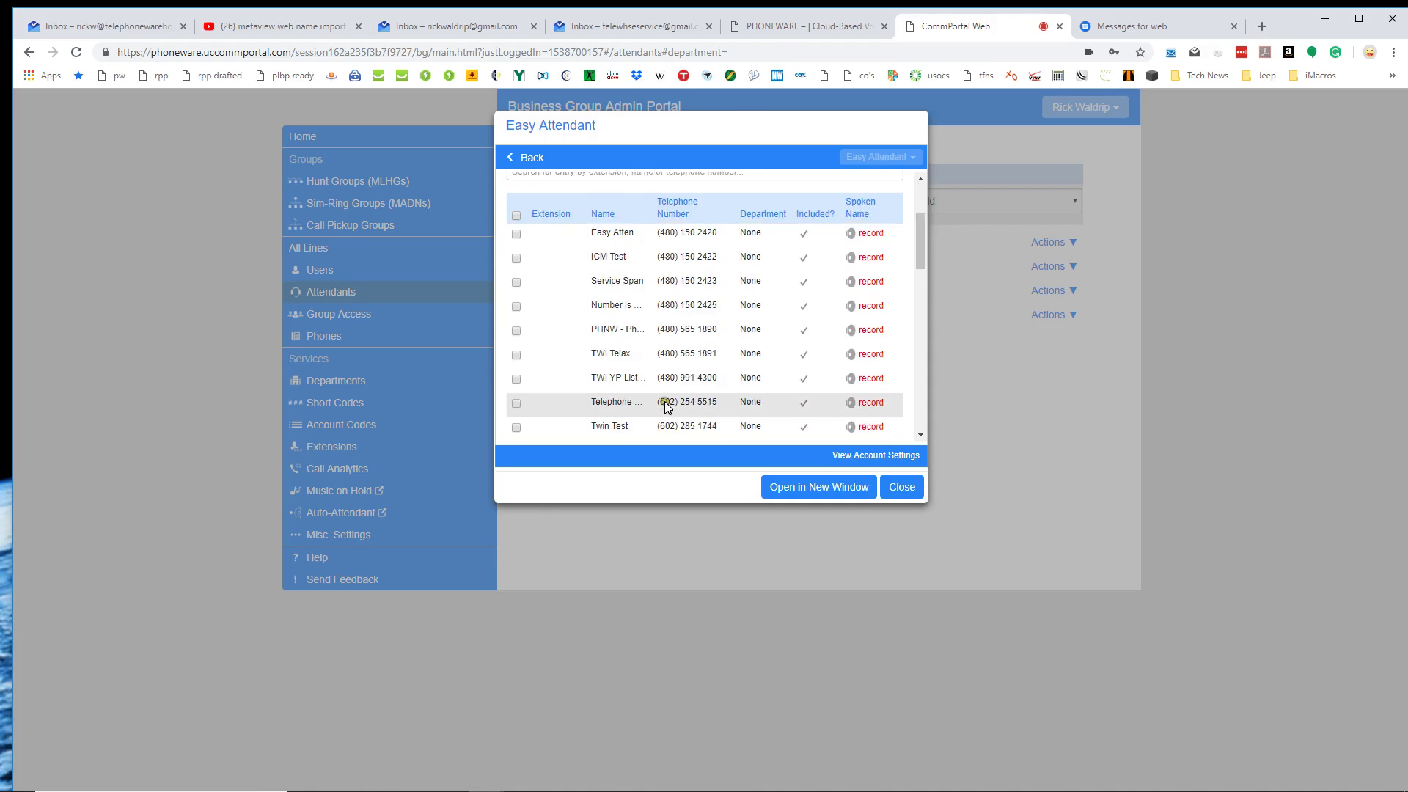
{"action": "scroll", "coordinate": [665, 405], "scroll_direction": "up", "scroll_amount": 4}
{"action": "left_click", "coordinate": [647, 250]}
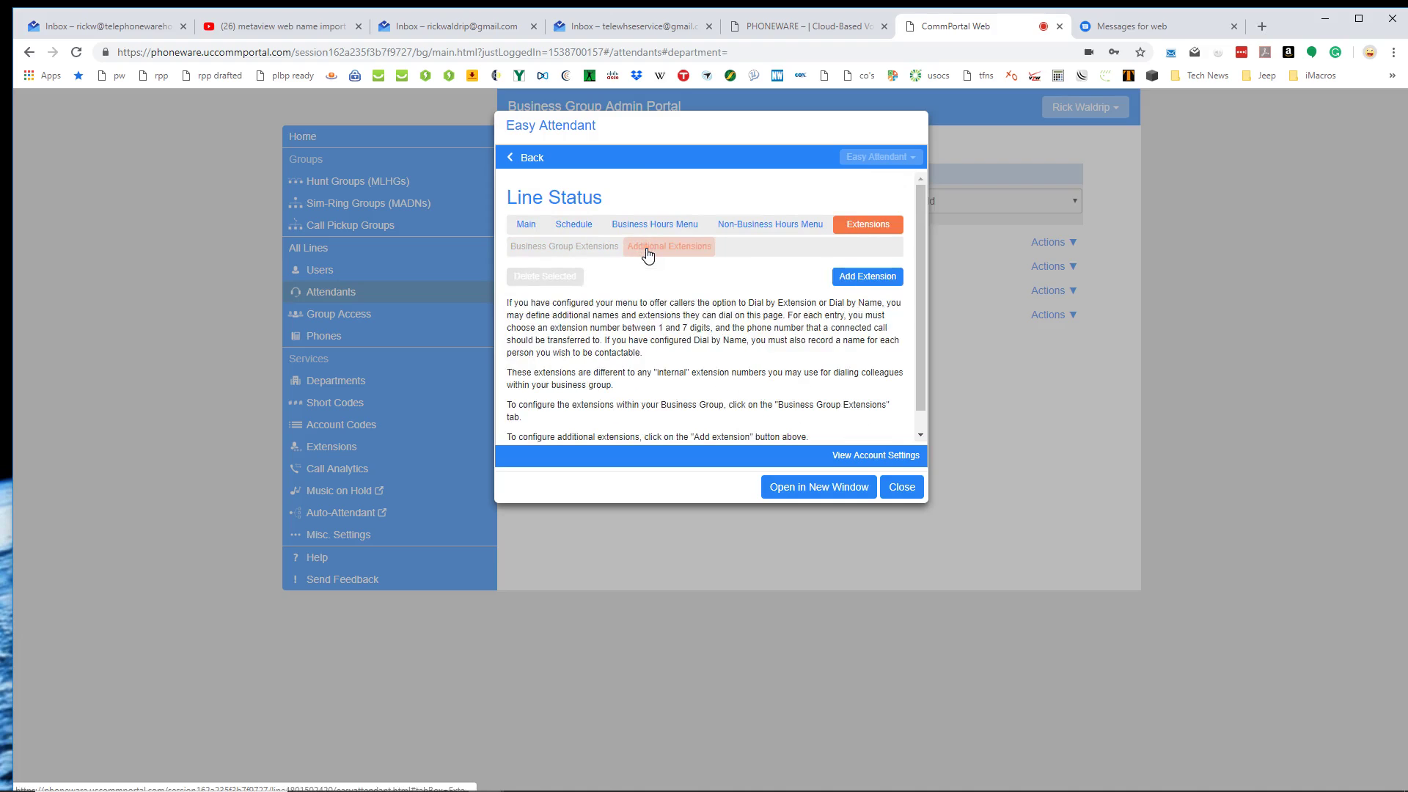
{"action": "scroll", "coordinate": [678, 305], "scroll_direction": "down", "scroll_amount": 1}
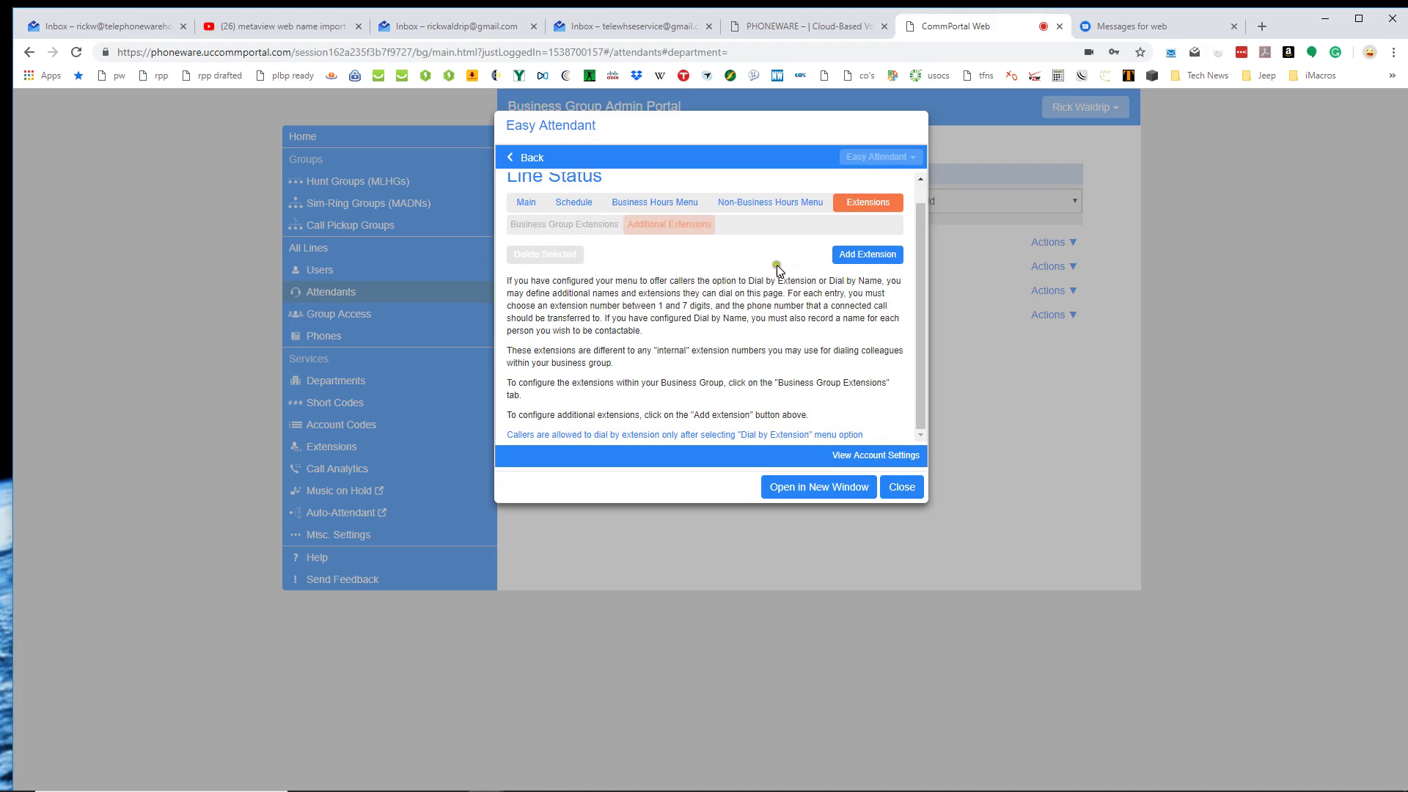
Start a new additional extension 333, entering a first name and a telephone number.
{"action": "left_click", "coordinate": [850, 257]}
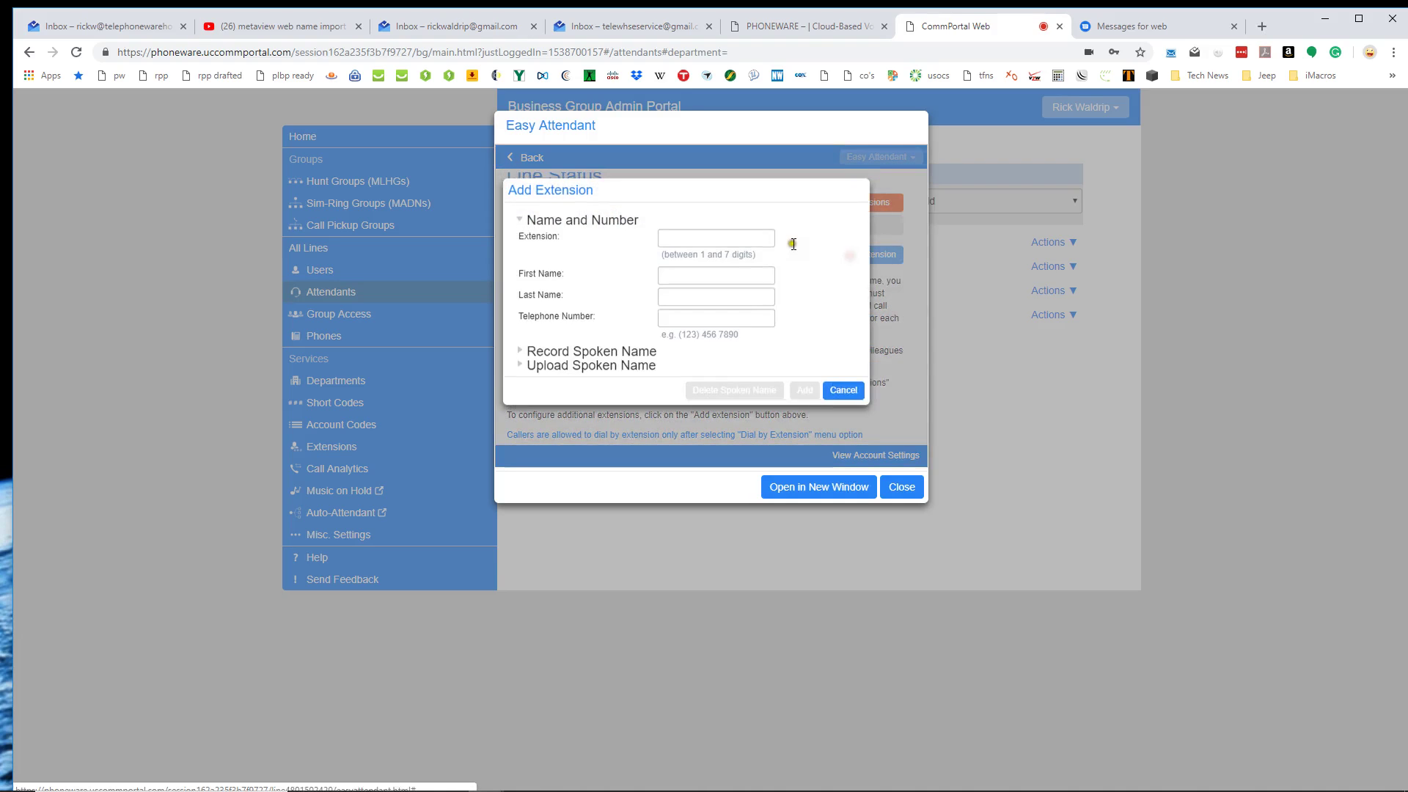
{"action": "left_click", "coordinate": [696, 233]}
{"action": "type", "text": "333"}
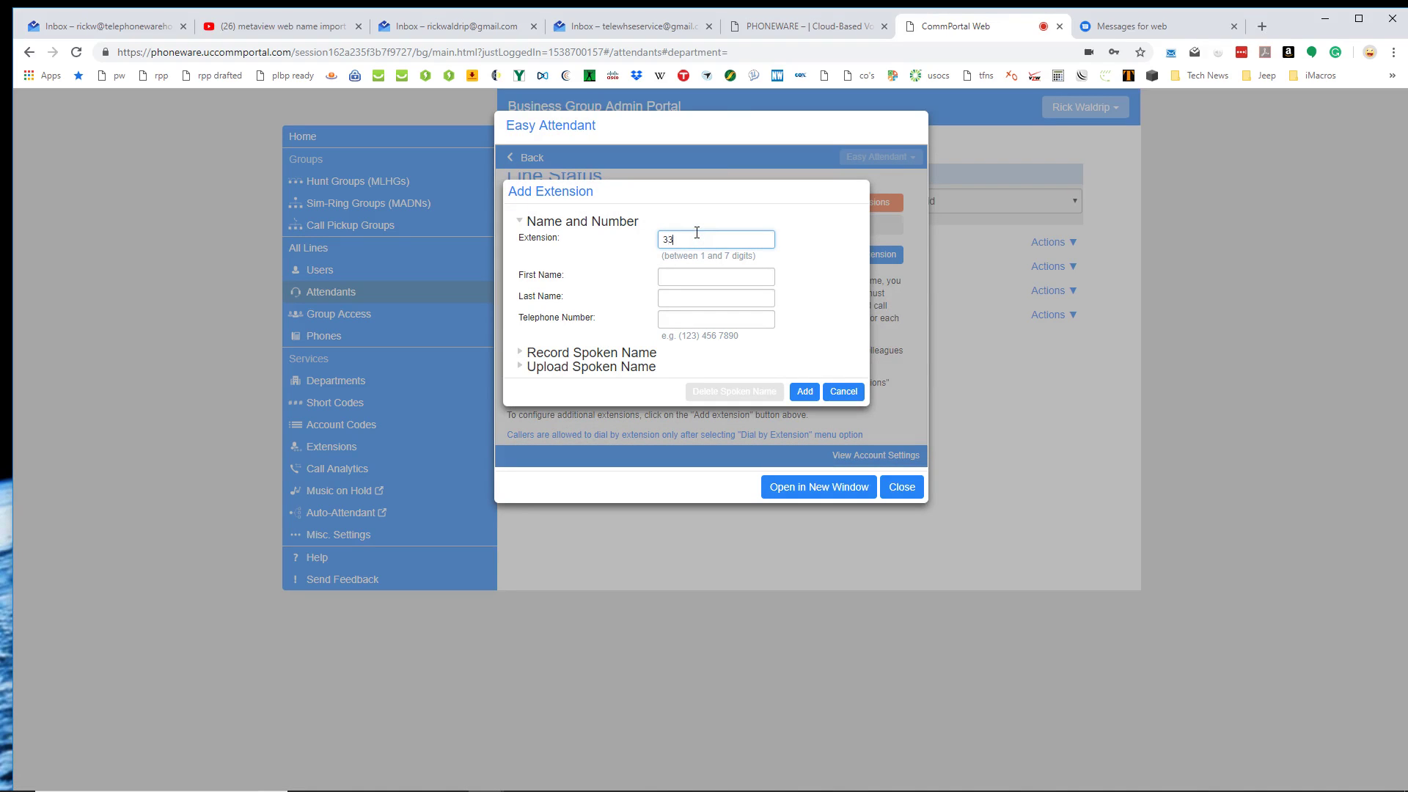
{"action": "left_click", "coordinate": [675, 273]}
{"action": "type", "text": "Jennyh"}
{"action": "key", "text": "Tab"}
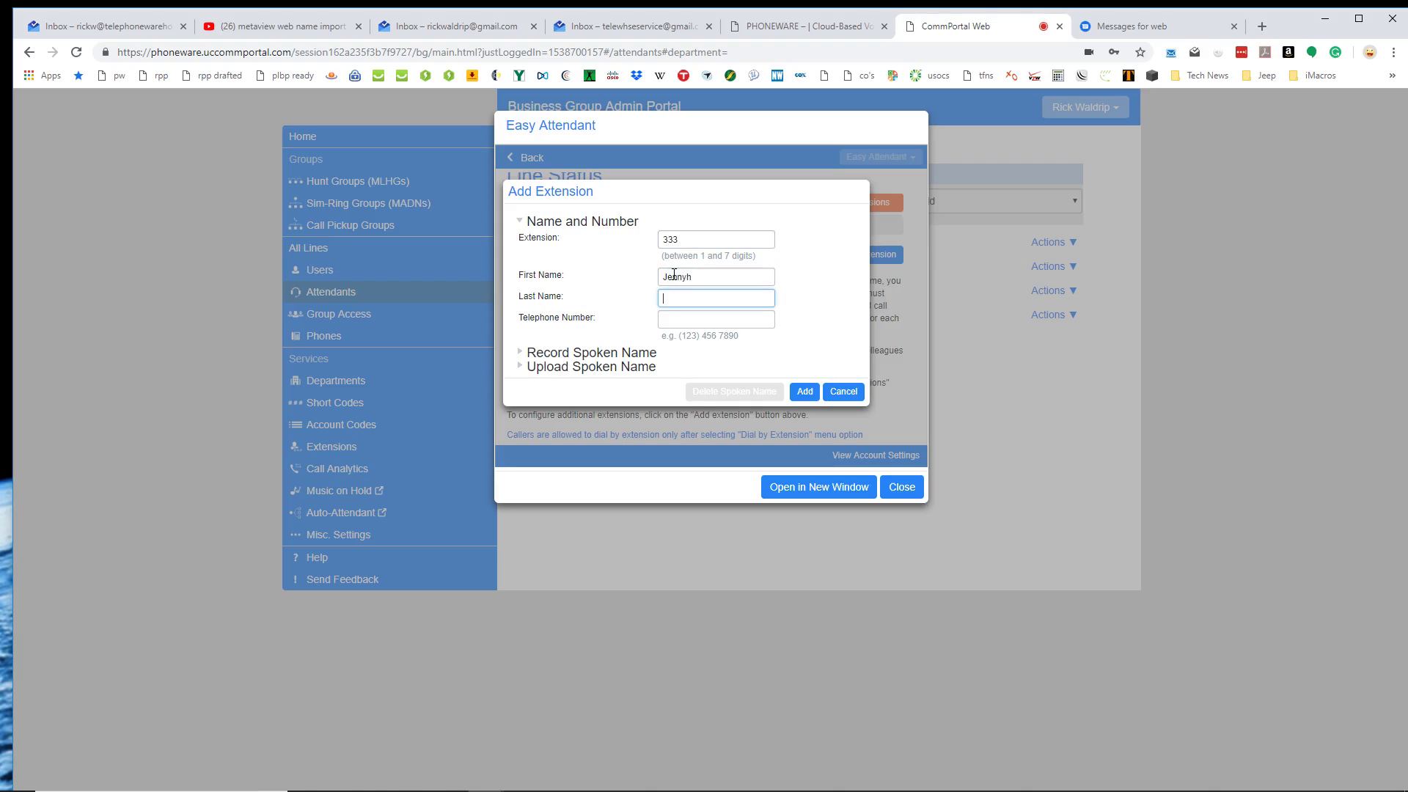
{"action": "key", "text": "shift+Tab"}
{"action": "key", "text": "End"}
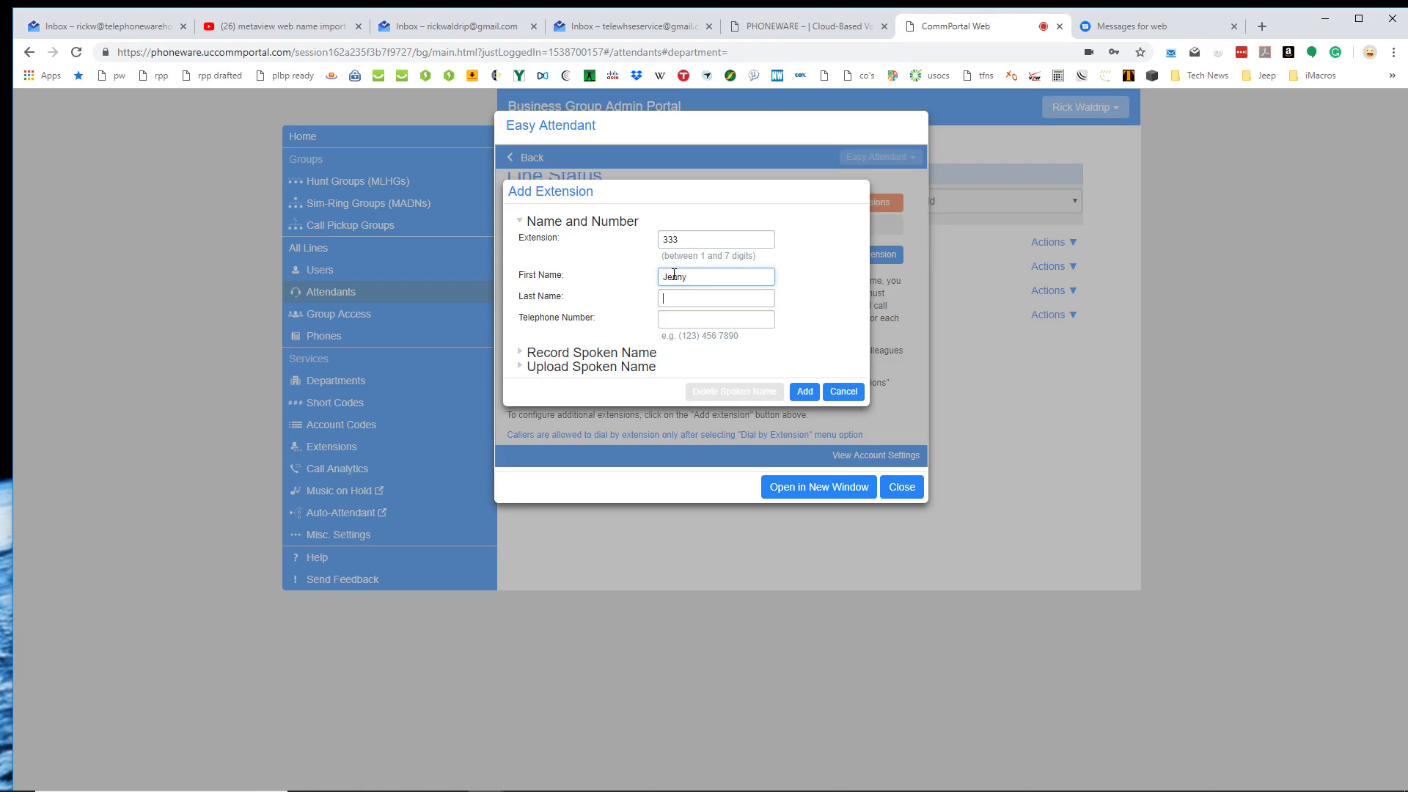
{"action": "key", "text": "Tab"}
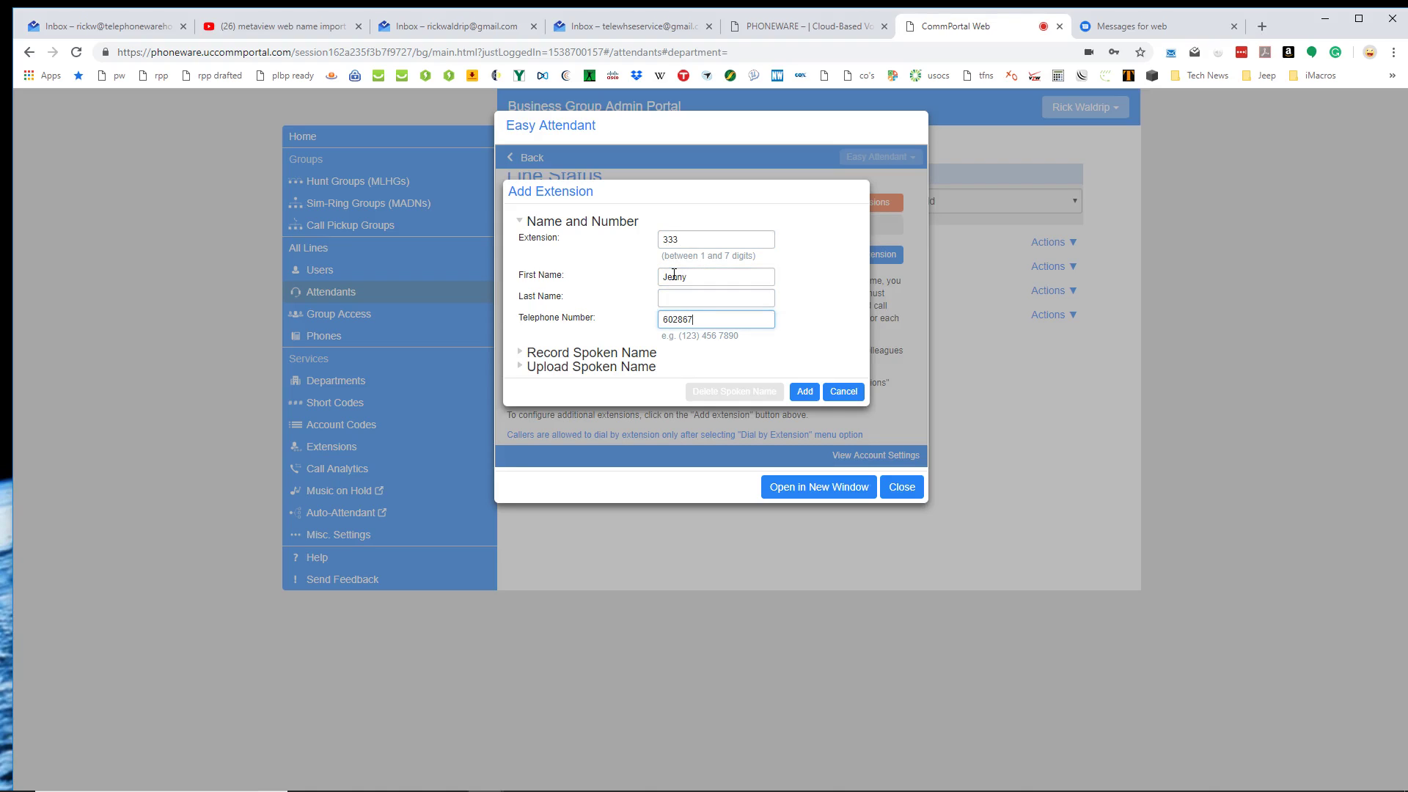
Expand the record spoken name section and select the entered telephone number.
{"action": "left_click", "coordinate": [521, 354]}
{"action": "left_click", "coordinate": [558, 359]}
{"action": "left_click_drag", "start_coordinate": [725, 319], "coordinate": [543, 329]}
Cancel the Add Extension form and show the Business Group Extensions list.
{"action": "left_click", "coordinate": [848, 393]}
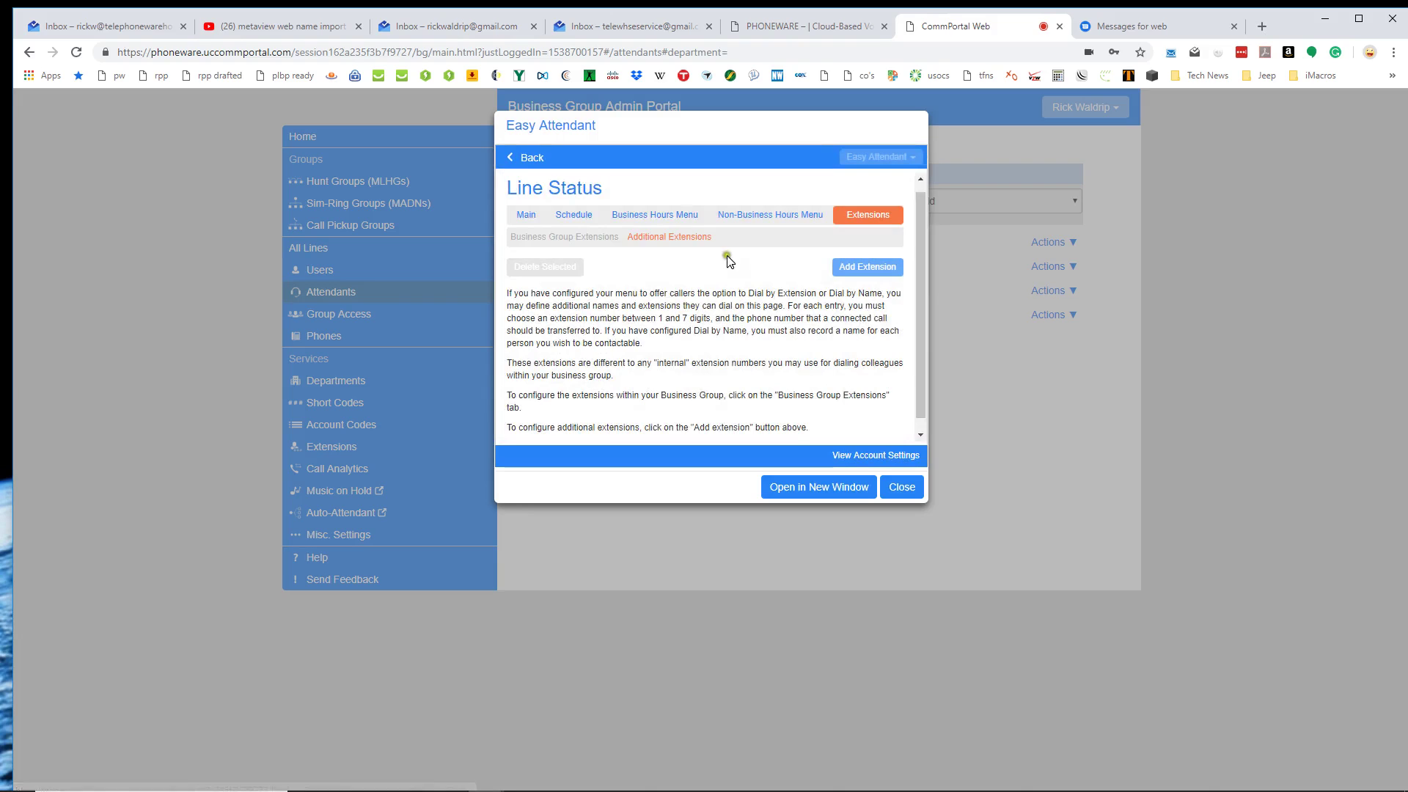
{"action": "scroll", "coordinate": [682, 277], "scroll_direction": "down", "scroll_amount": 1}
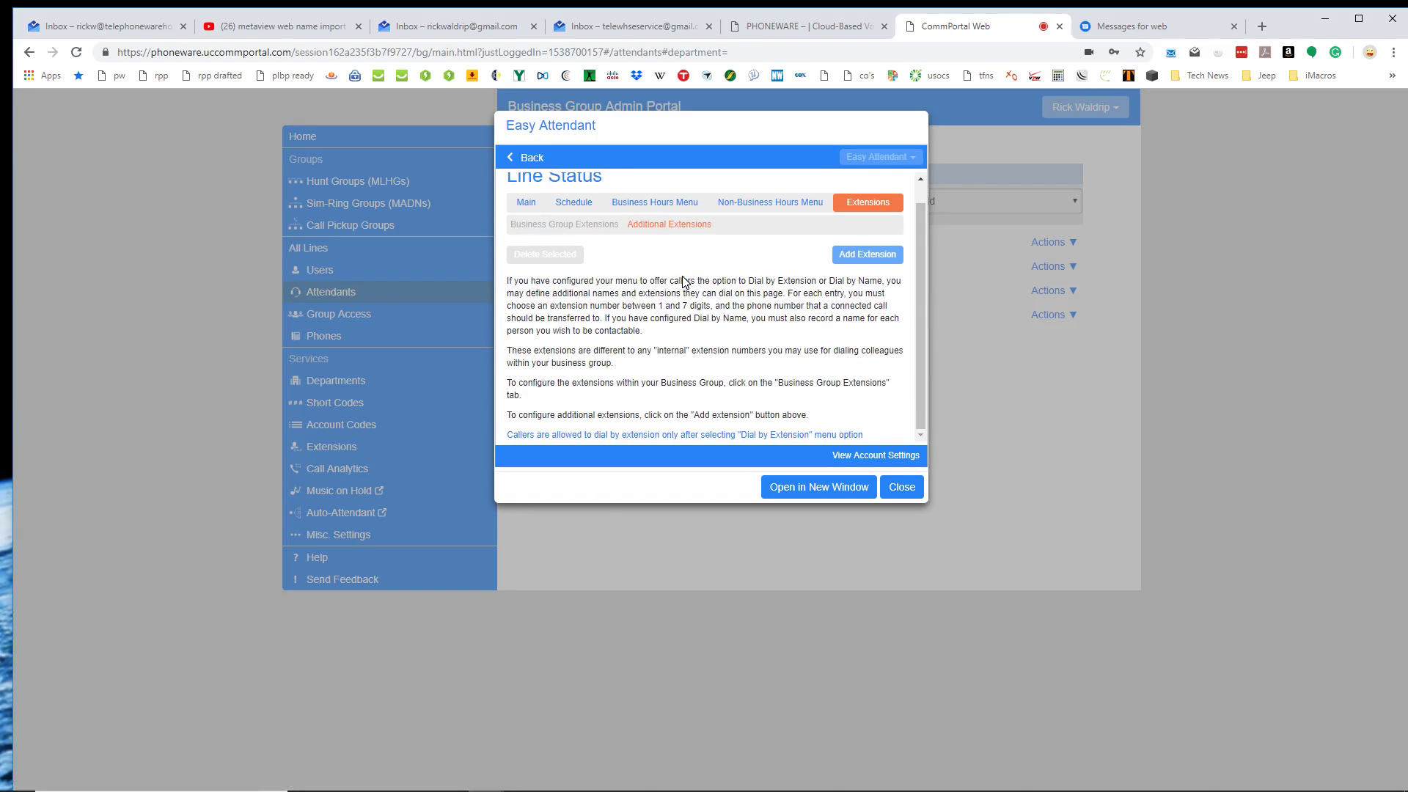
{"action": "left_click", "coordinate": [549, 230]}
{"action": "scroll", "coordinate": [662, 266], "scroll_direction": "down", "scroll_amount": 10}
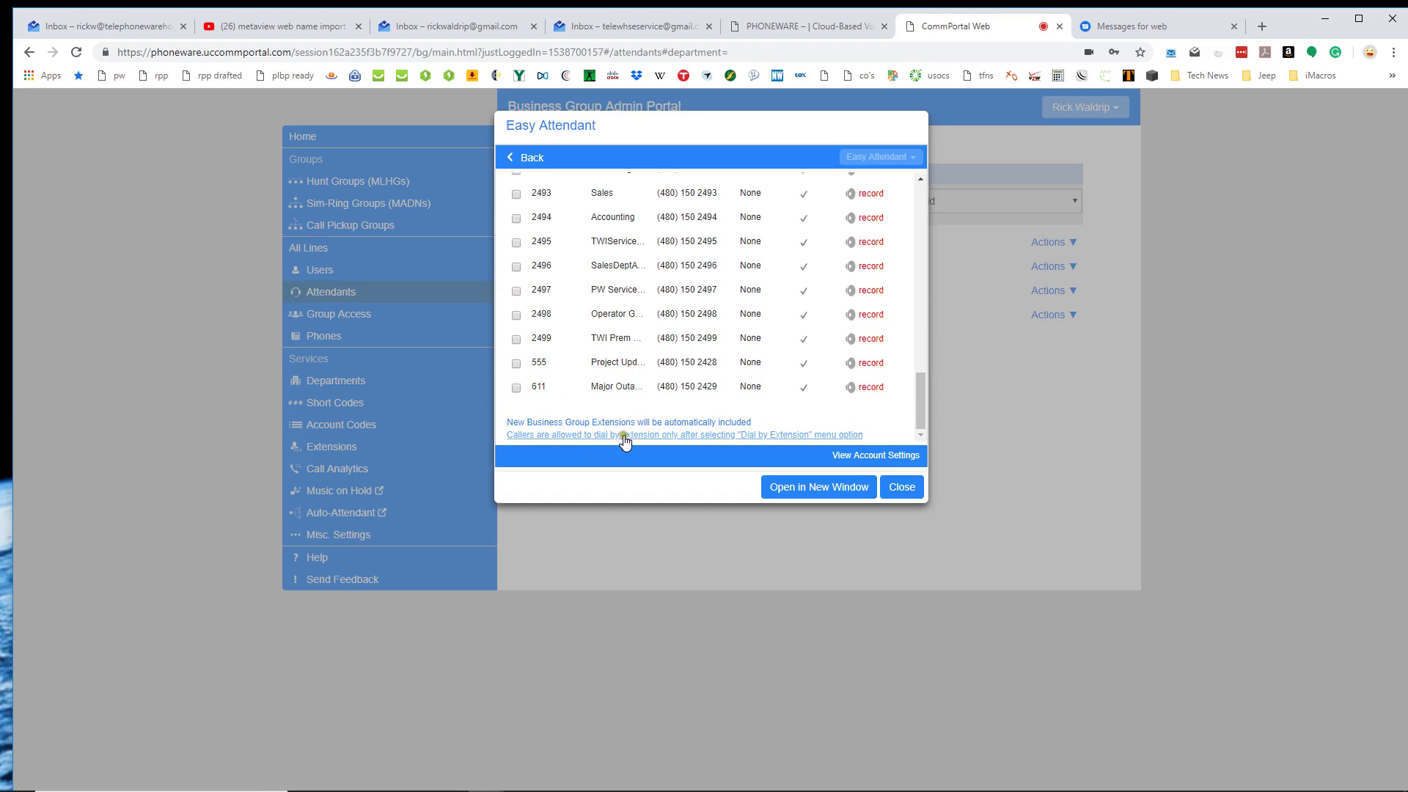
Allow callers to dial by extension at any time and apply the change.
{"action": "left_click", "coordinate": [595, 435]}
{"action": "left_click", "coordinate": [616, 435]}
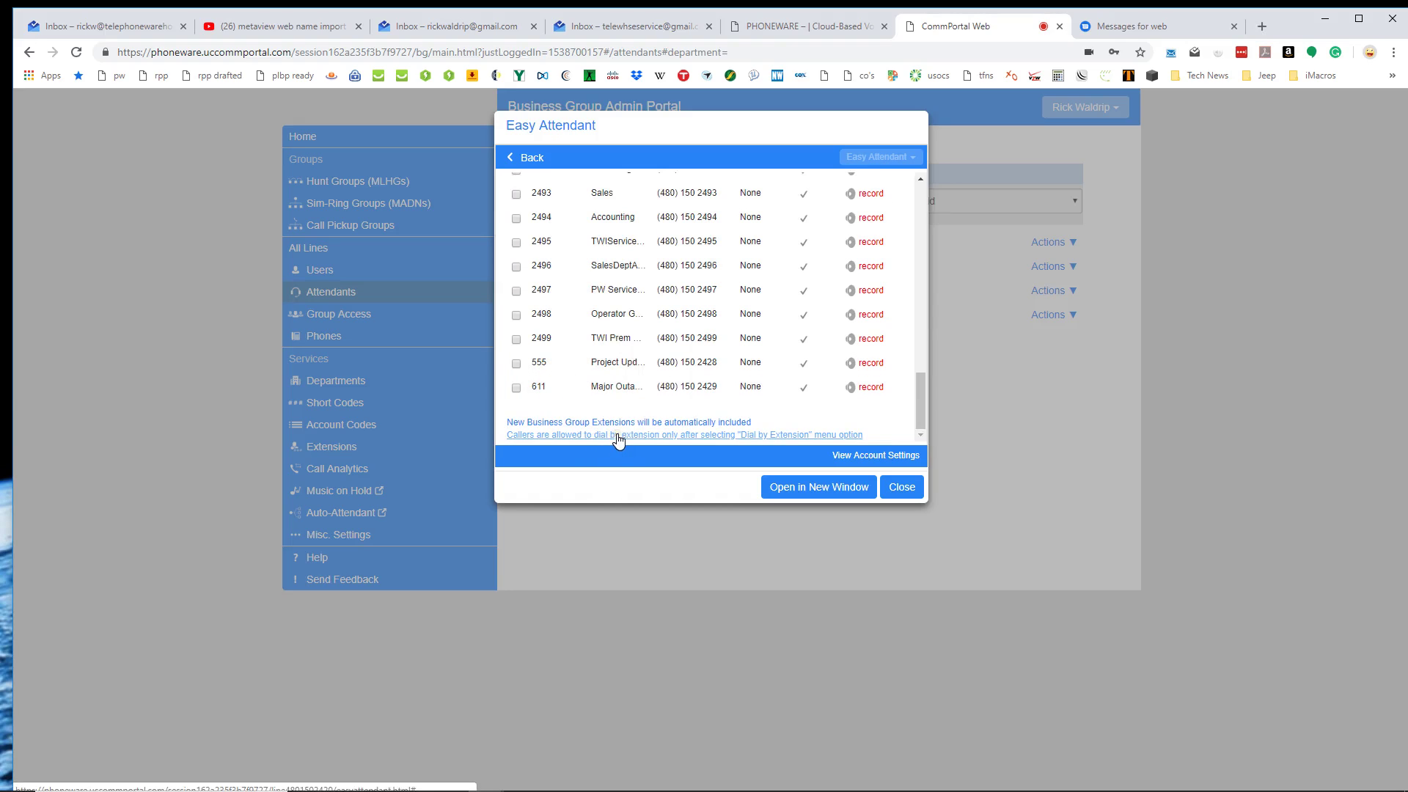
{"action": "left_click", "coordinate": [600, 434]}
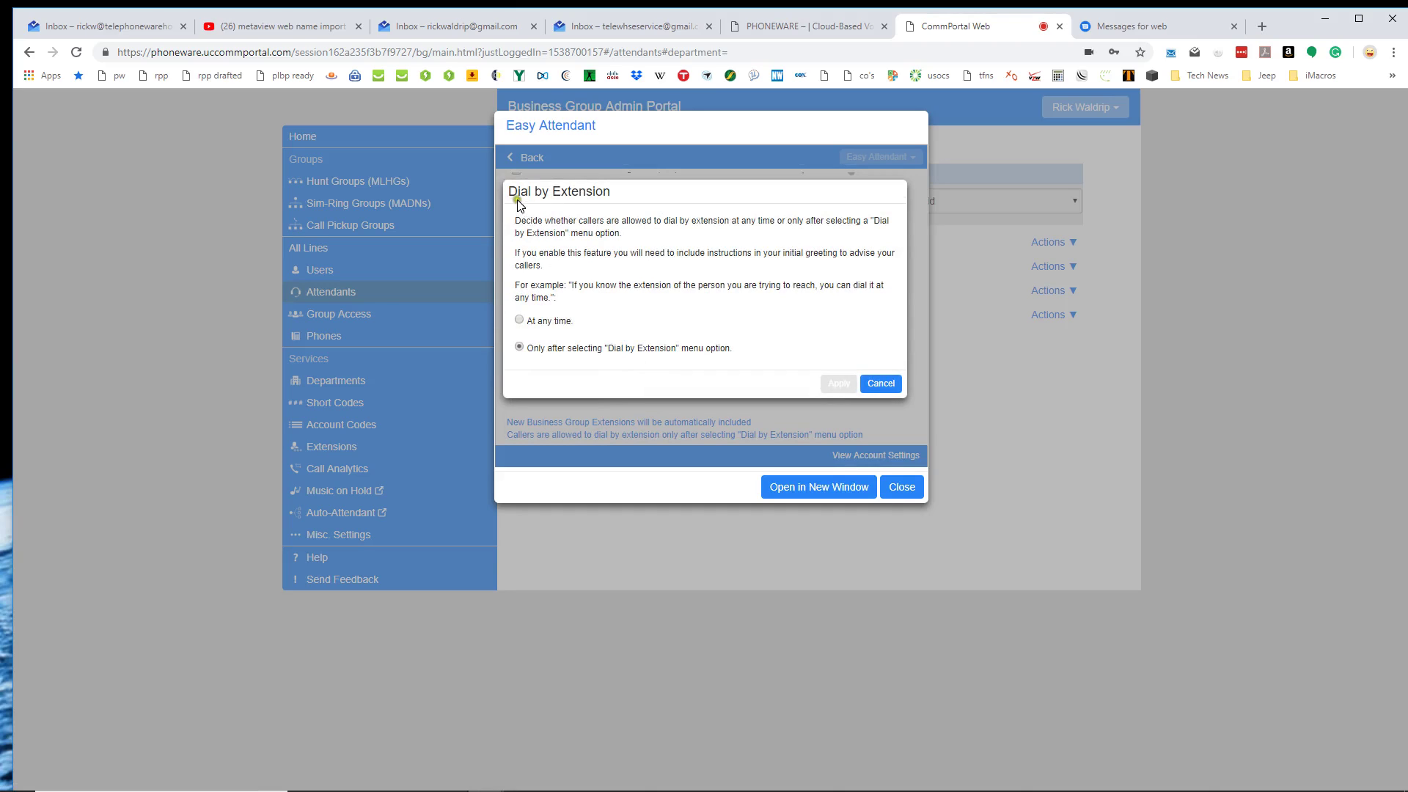
{"action": "left_click", "coordinate": [519, 321]}
{"action": "left_click", "coordinate": [836, 384]}
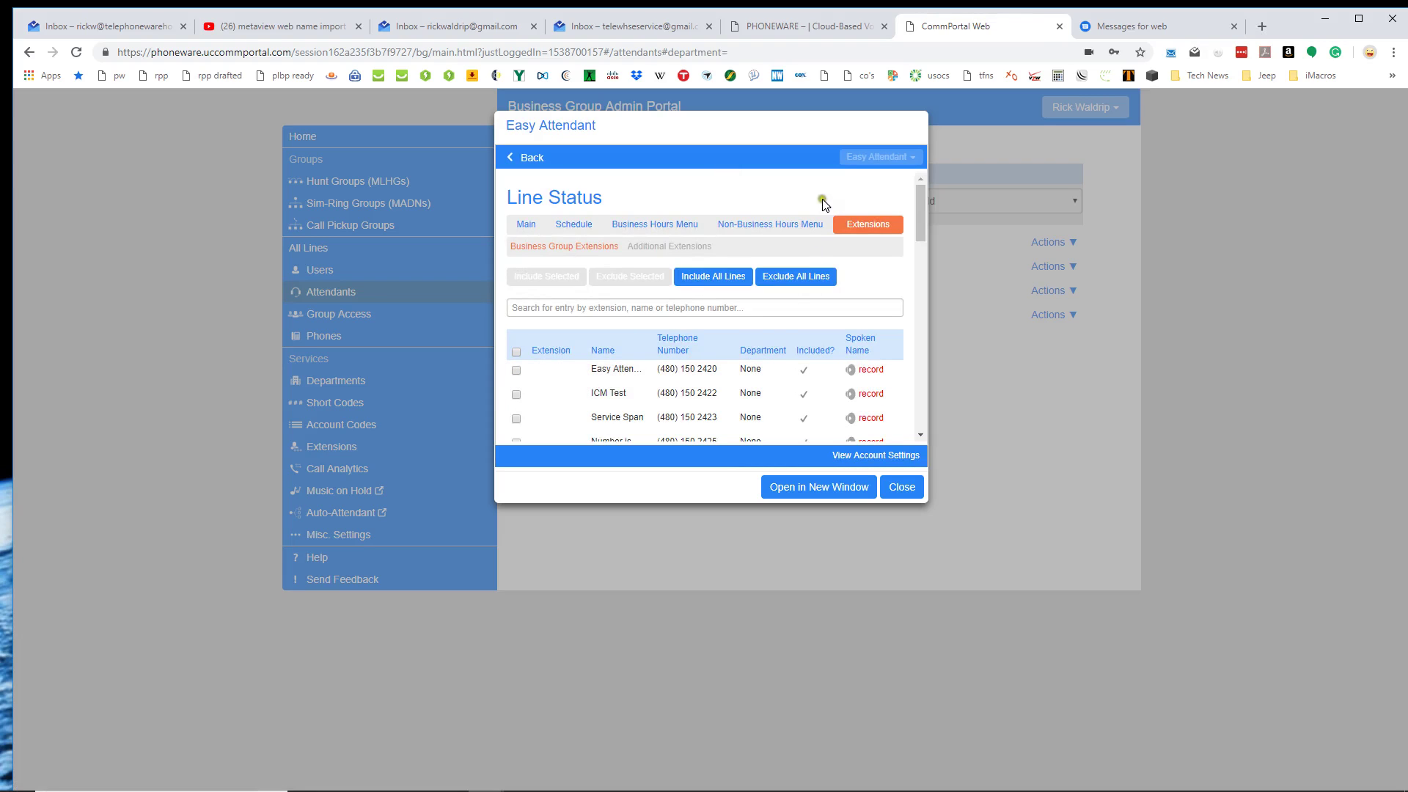
Close the Easy Attendant settings and open the PW Premium Attendant's full attendant settings.
{"action": "left_click", "coordinate": [902, 488]}
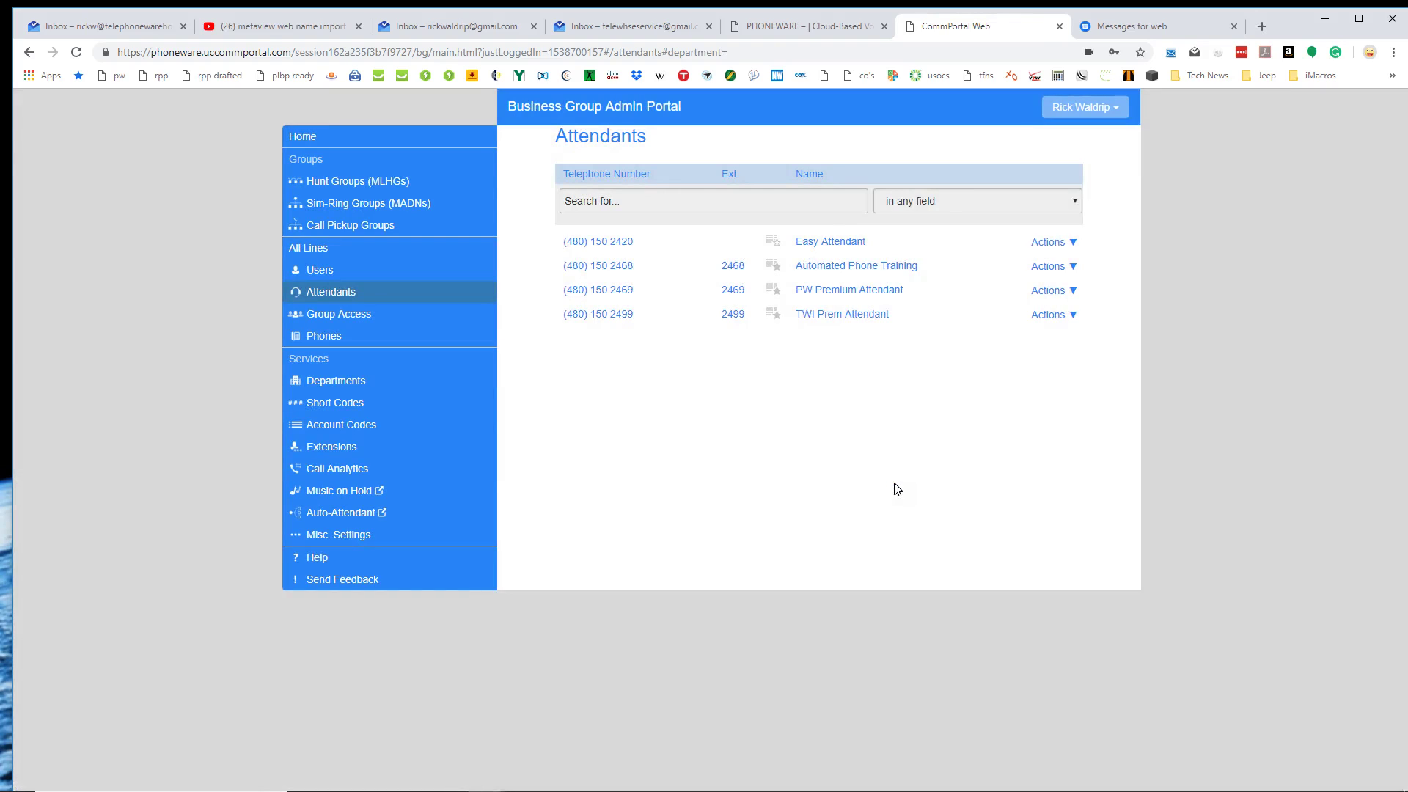
{"action": "left_click", "coordinate": [783, 277]}
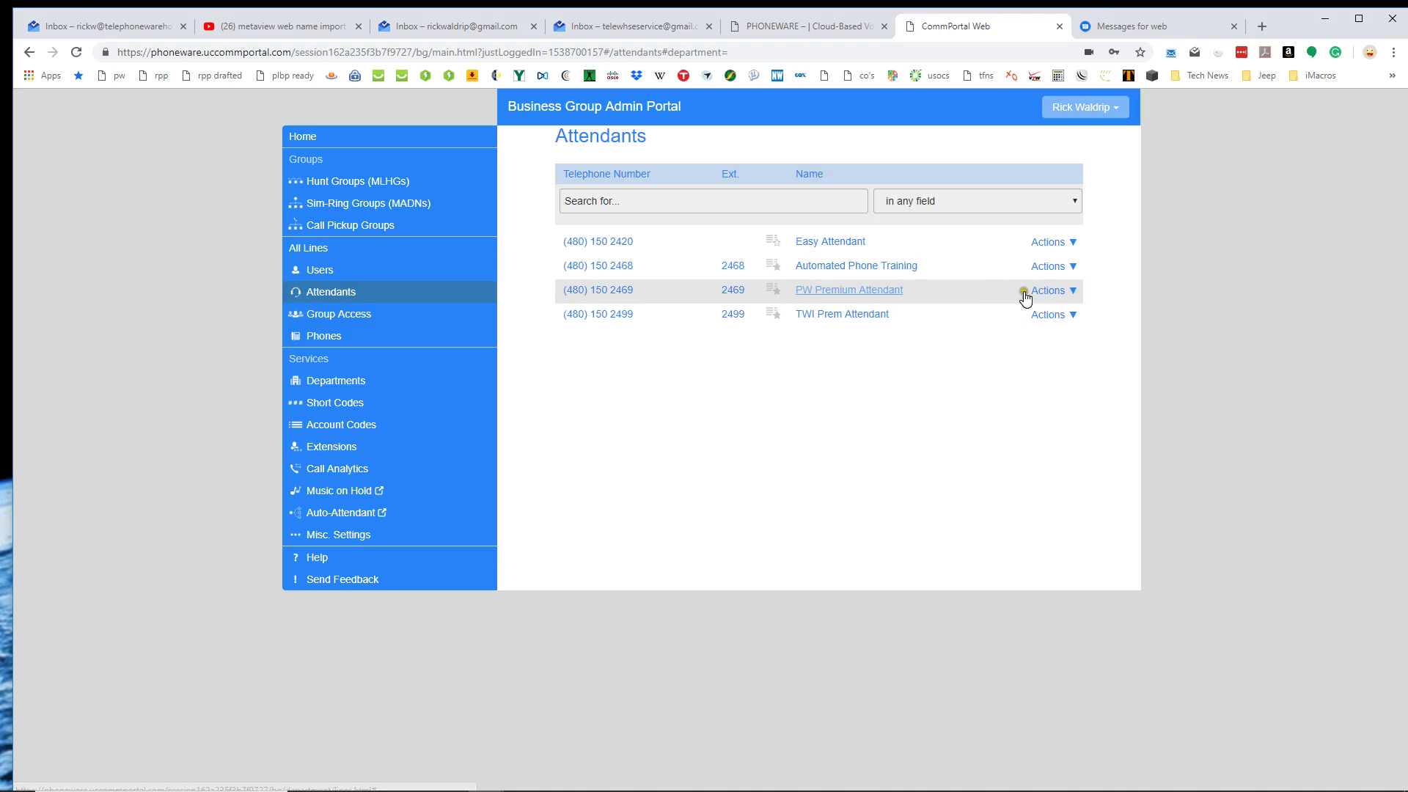
{"action": "left_click", "coordinate": [1056, 292]}
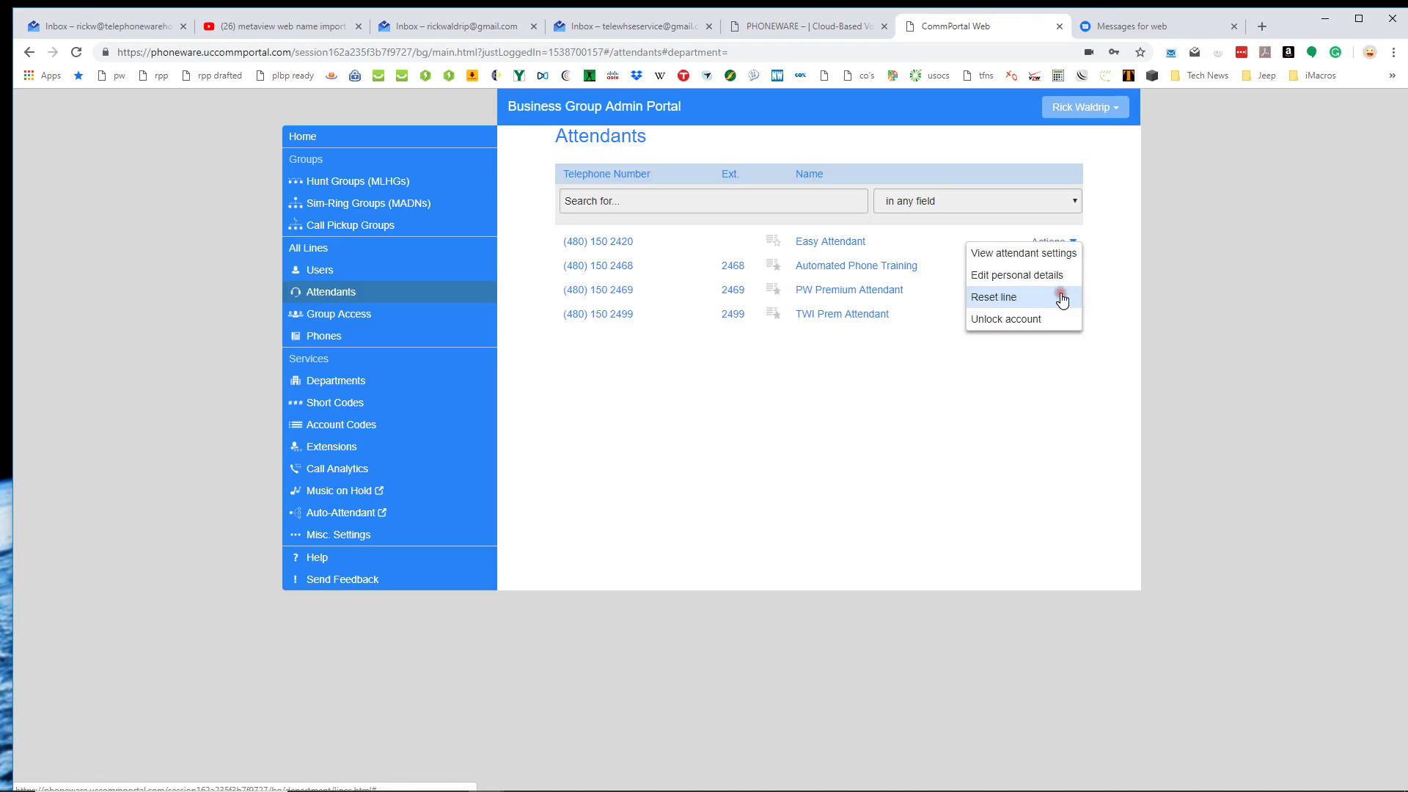
{"action": "left_click", "coordinate": [1017, 253]}
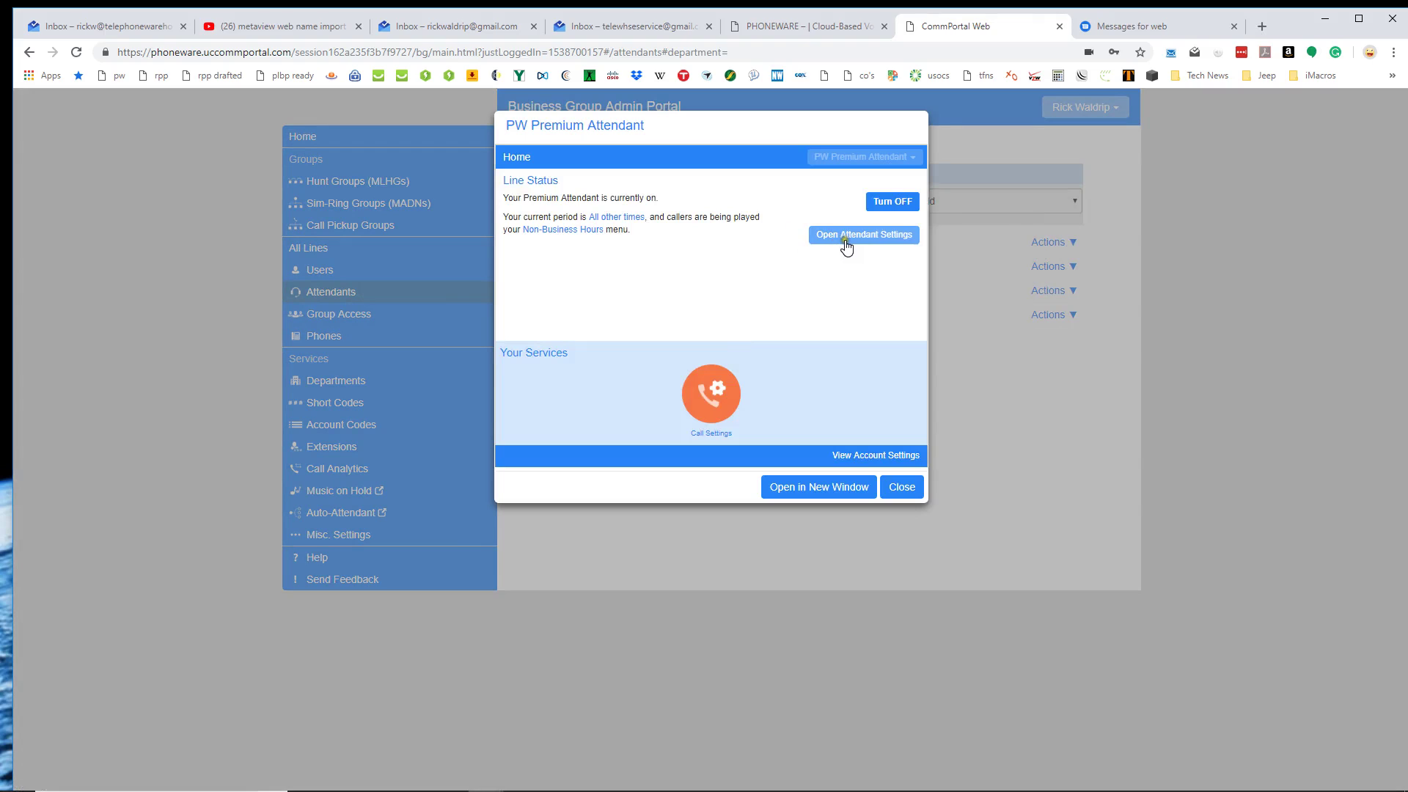
{"action": "left_click", "coordinate": [844, 239]}
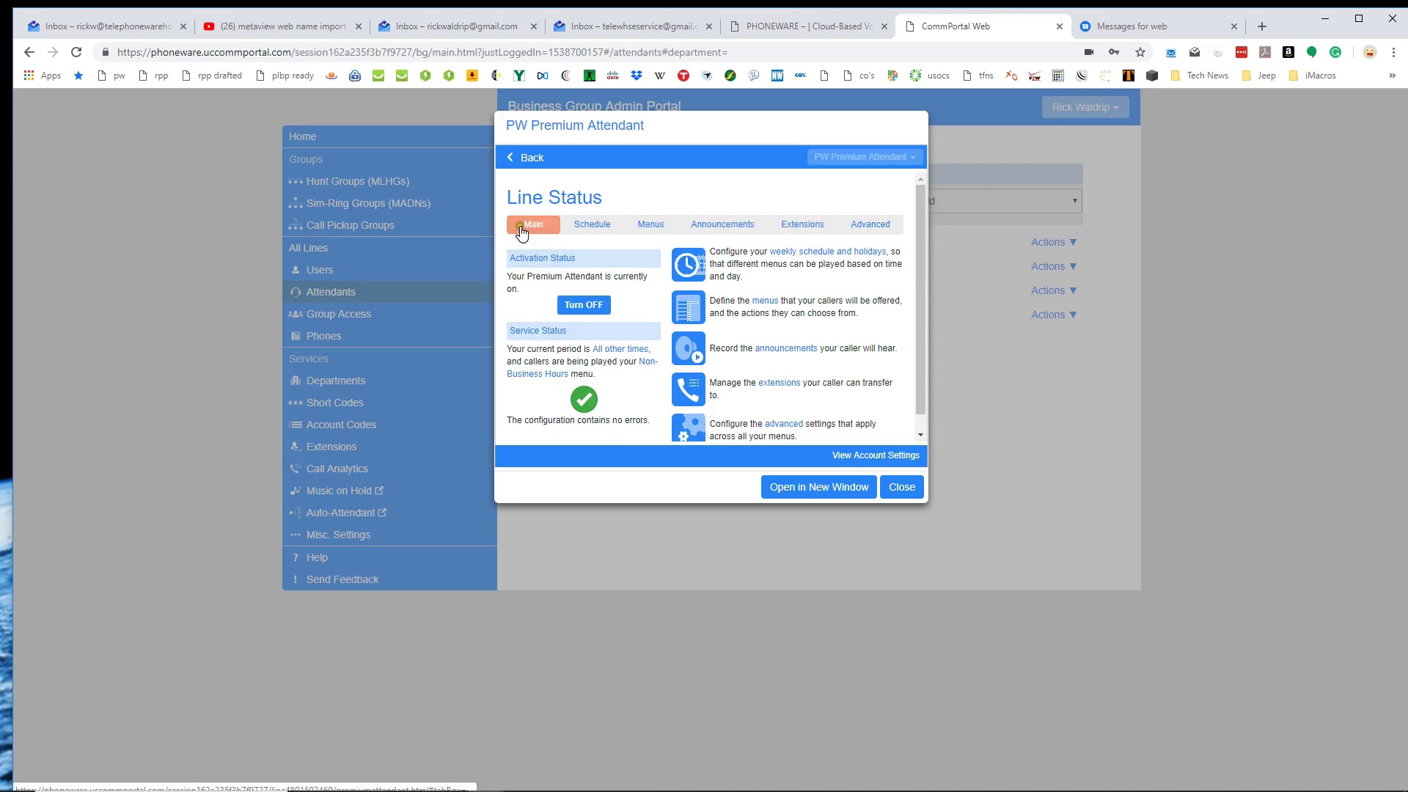
Trial-assign Friday's 8–9 am slots to Staff Meeting in the Premium schedule, then discard.
{"action": "left_click", "coordinate": [581, 228]}
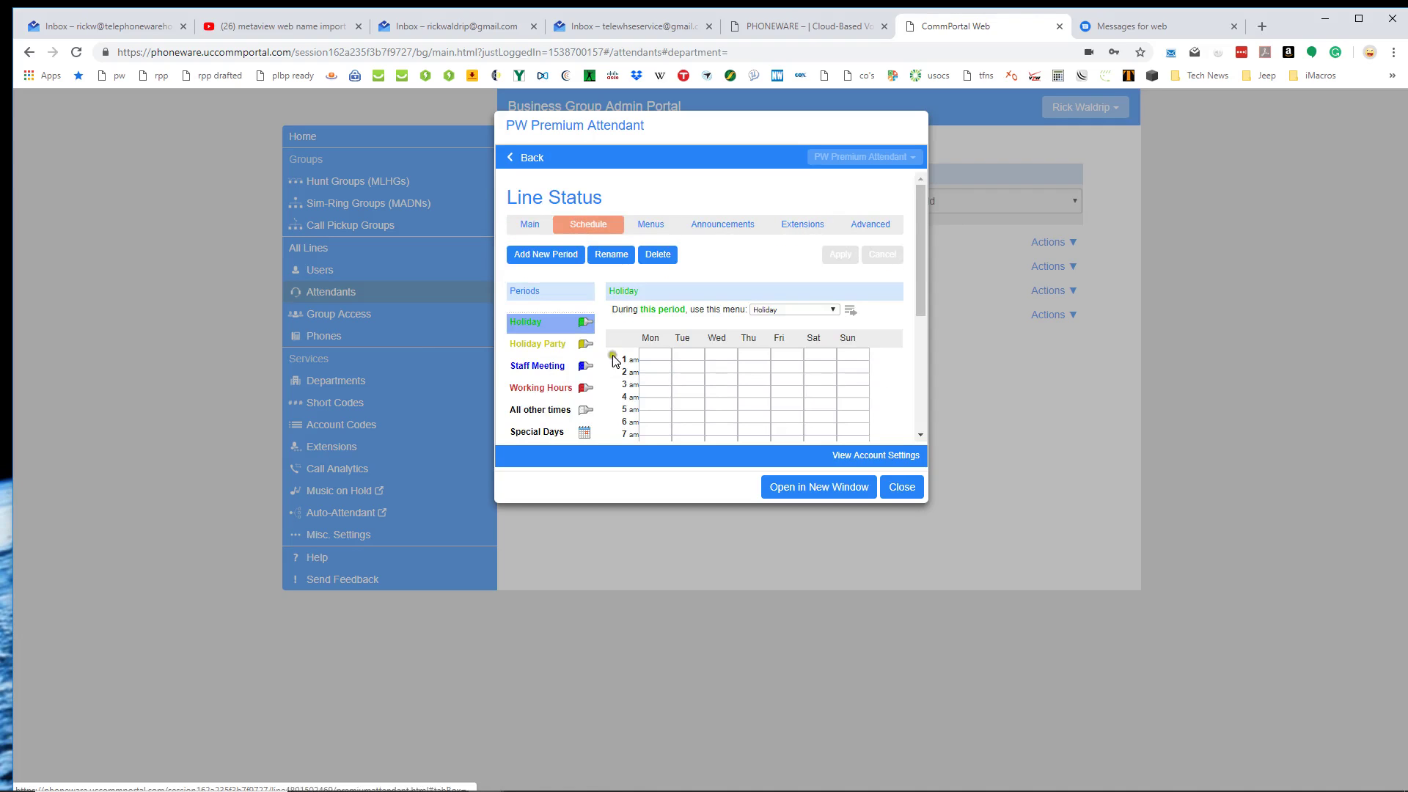
{"action": "scroll", "coordinate": [612, 359], "scroll_direction": "down", "scroll_amount": 3}
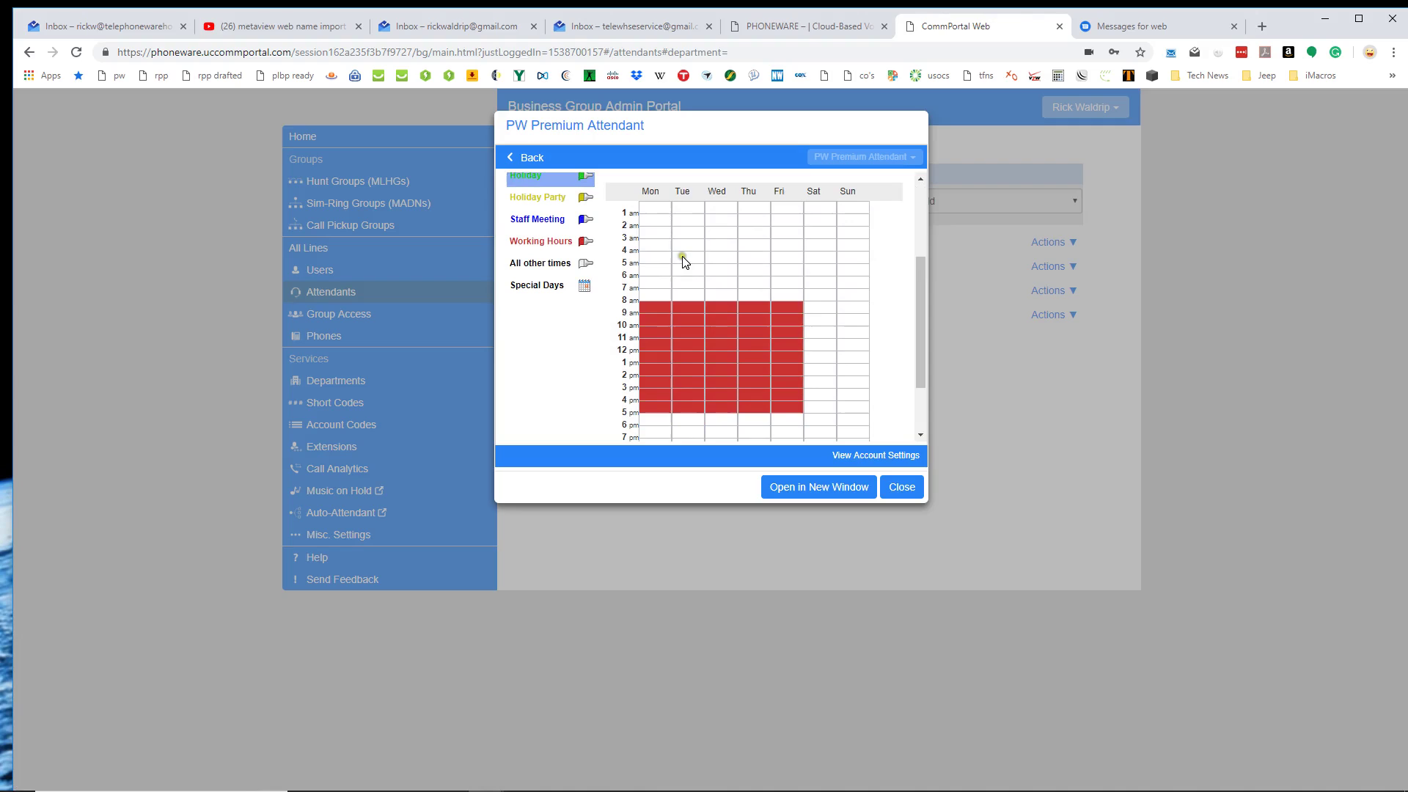
{"action": "left_click", "coordinate": [561, 222]}
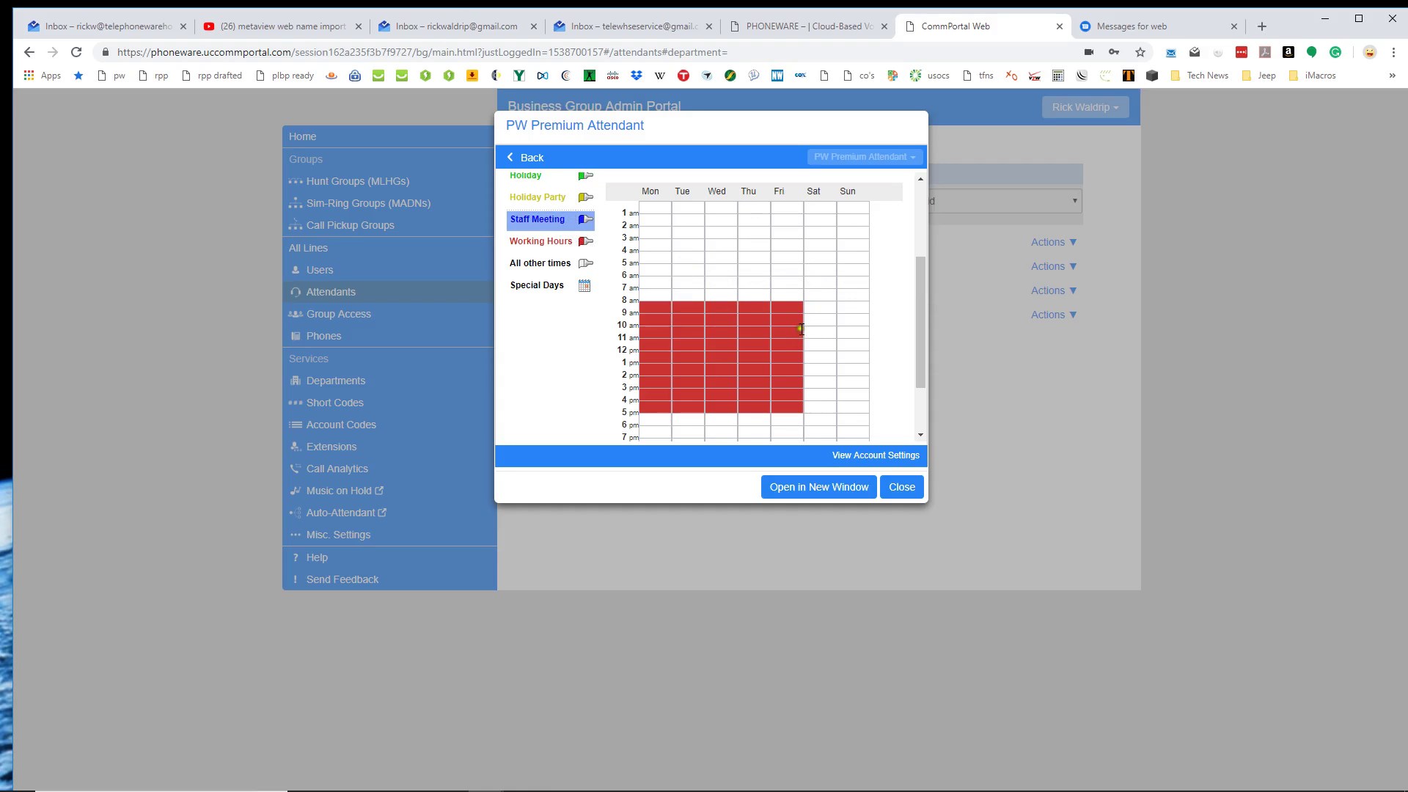
{"action": "left_click_drag", "start_coordinate": [786, 308], "coordinate": [785, 318]}
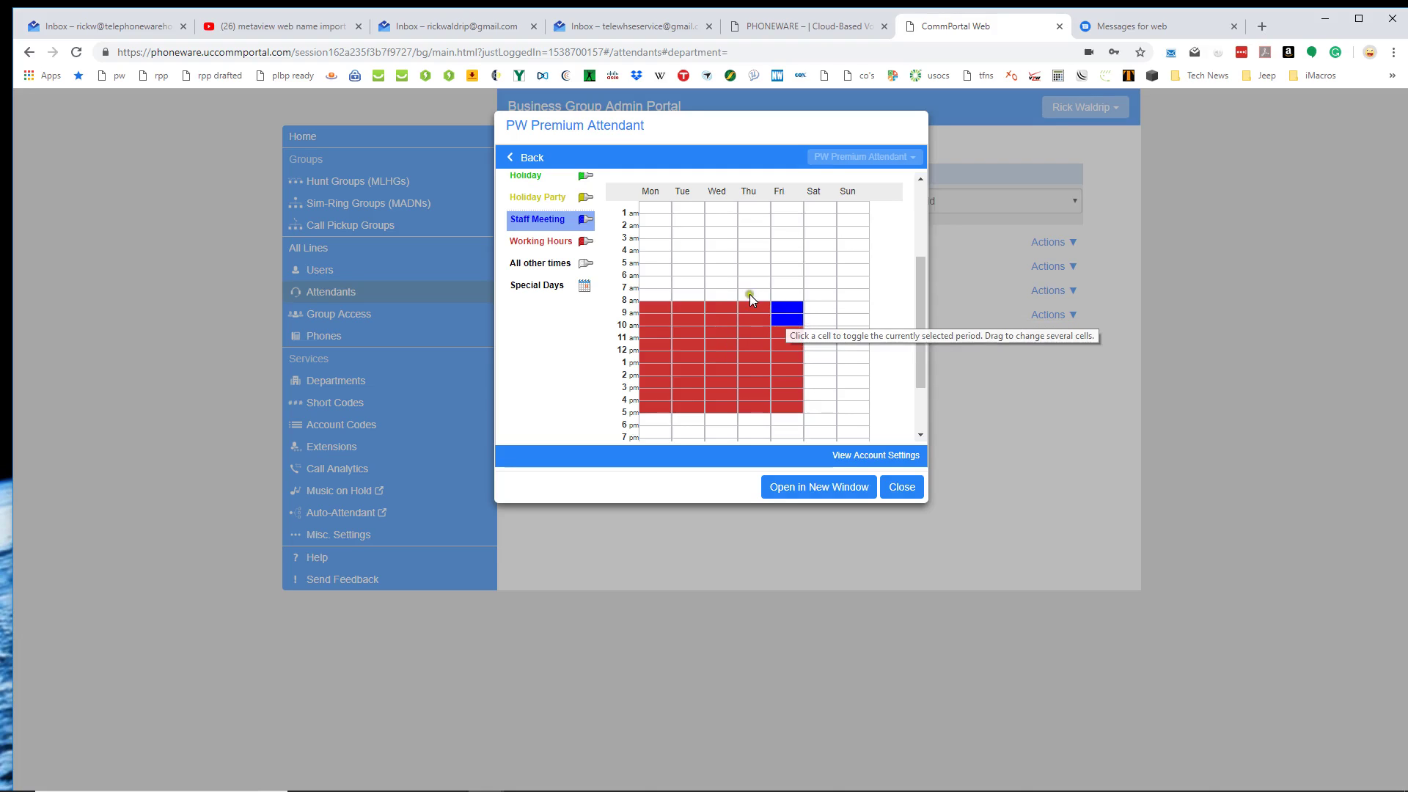
{"action": "scroll", "coordinate": [561, 297], "scroll_direction": "up", "scroll_amount": 1}
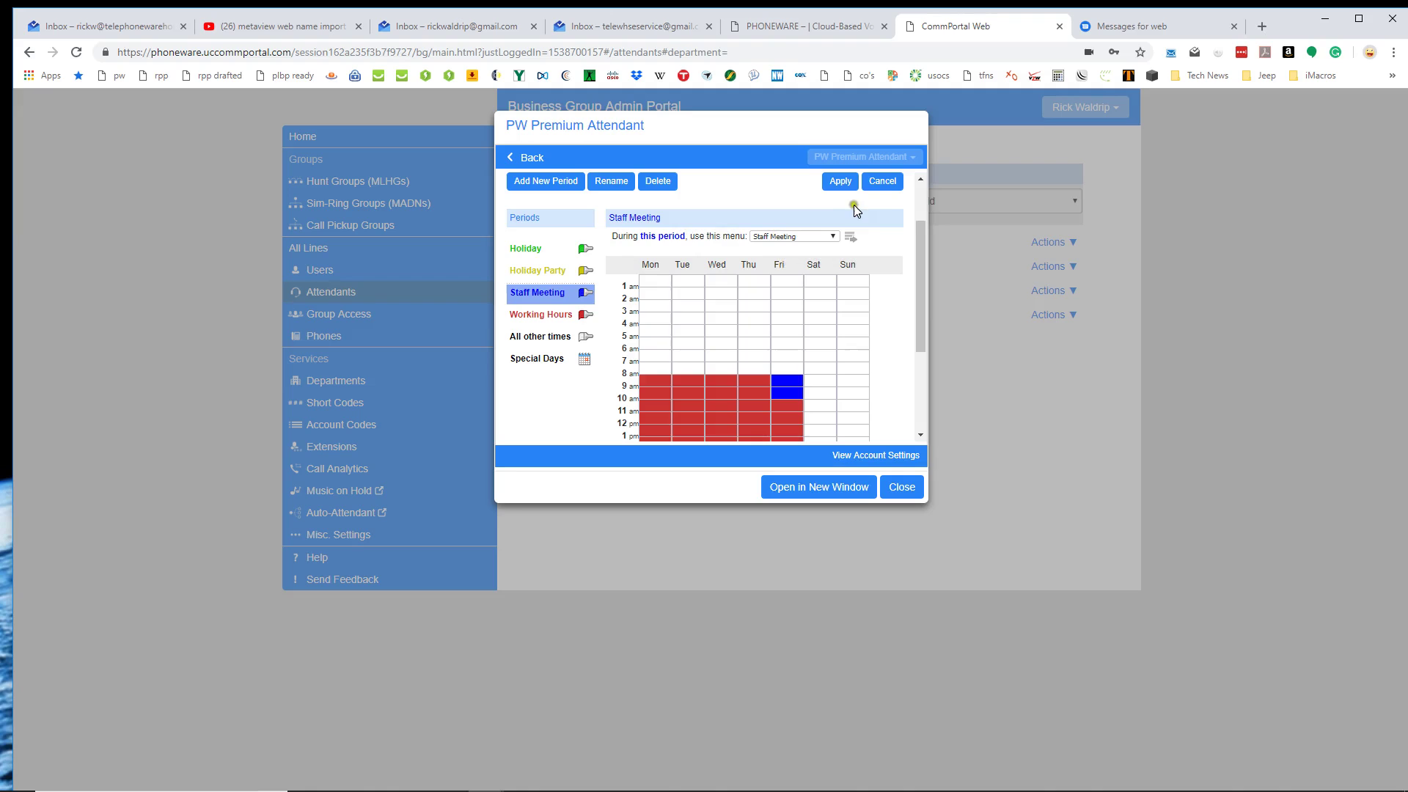
{"action": "left_click", "coordinate": [880, 196]}
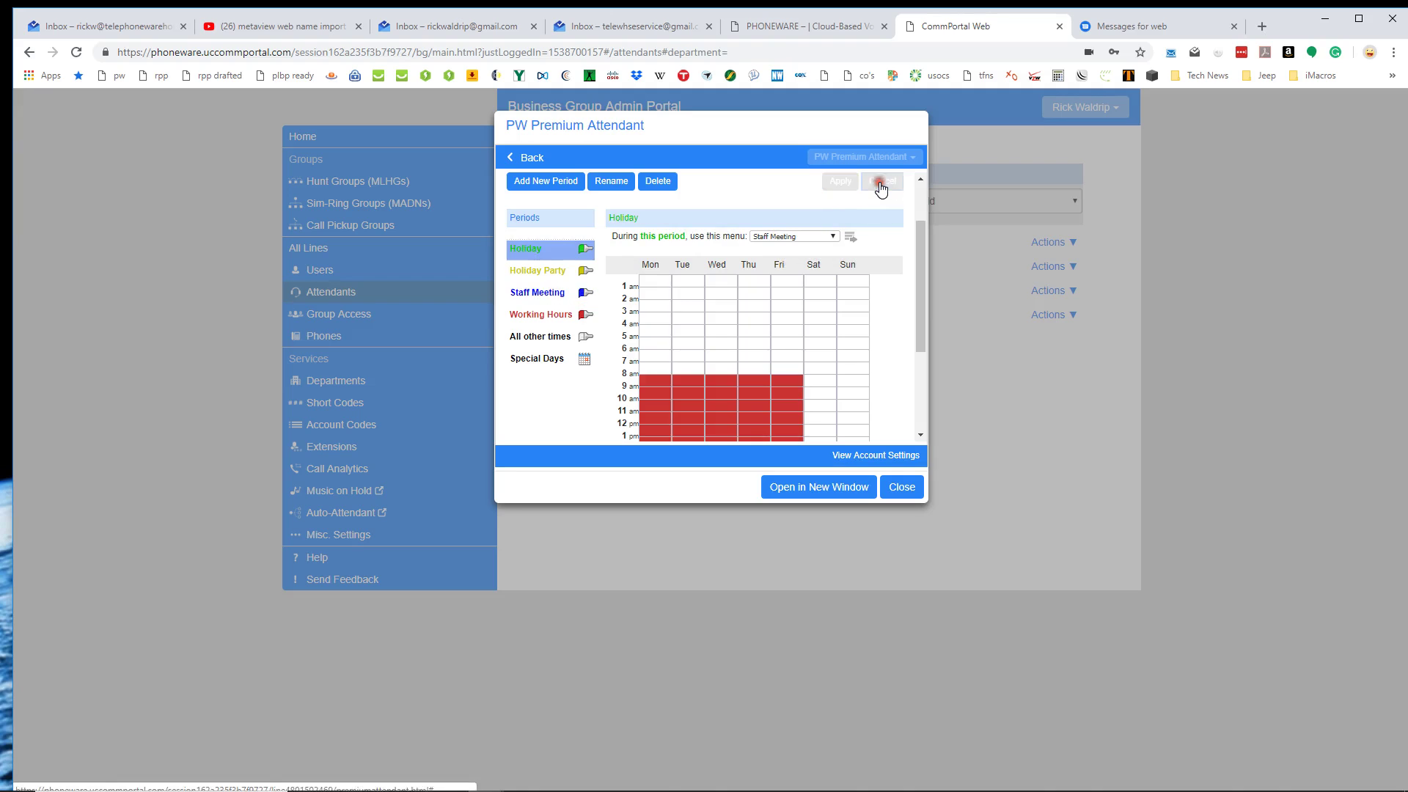
{"action": "left_click", "coordinate": [529, 273]}
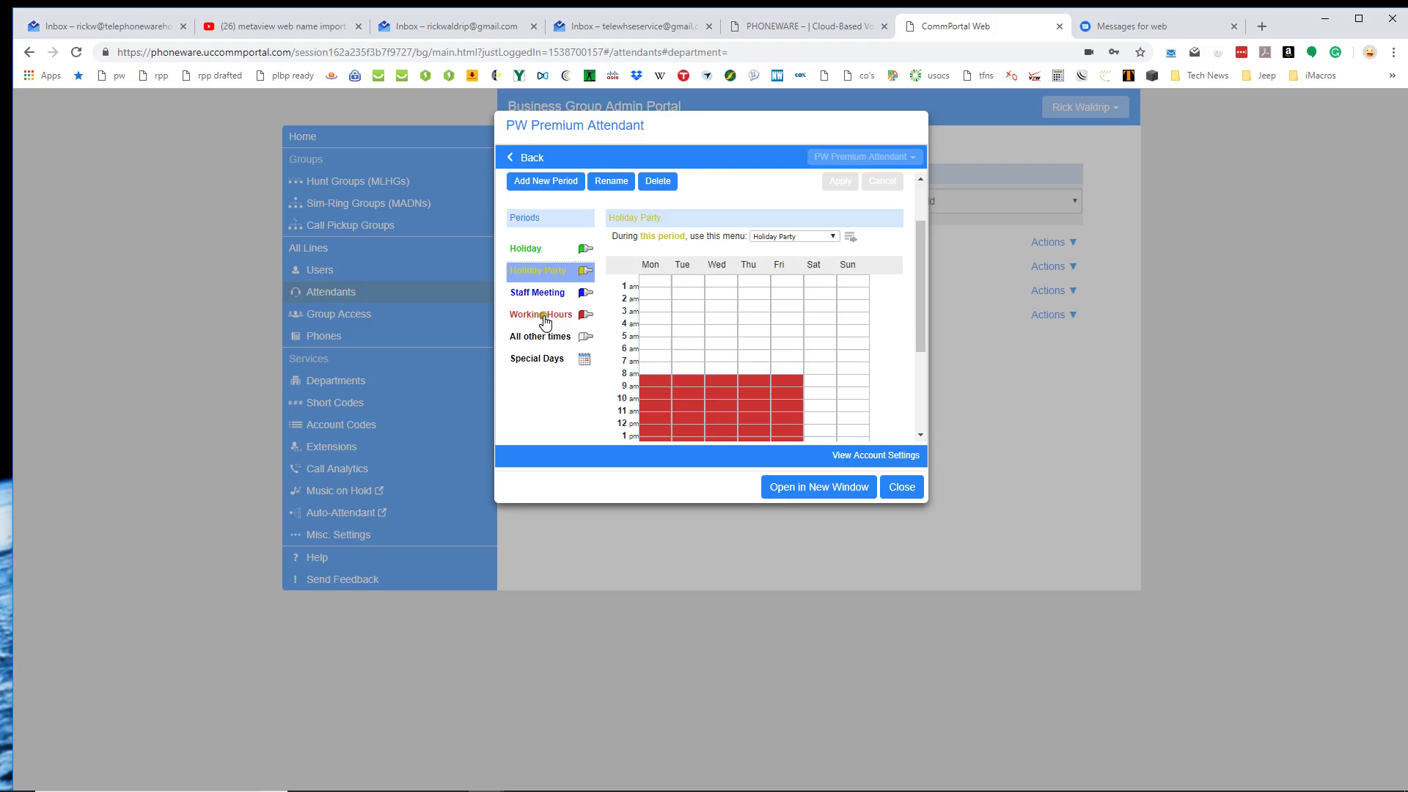
{"action": "left_click", "coordinate": [544, 252]}
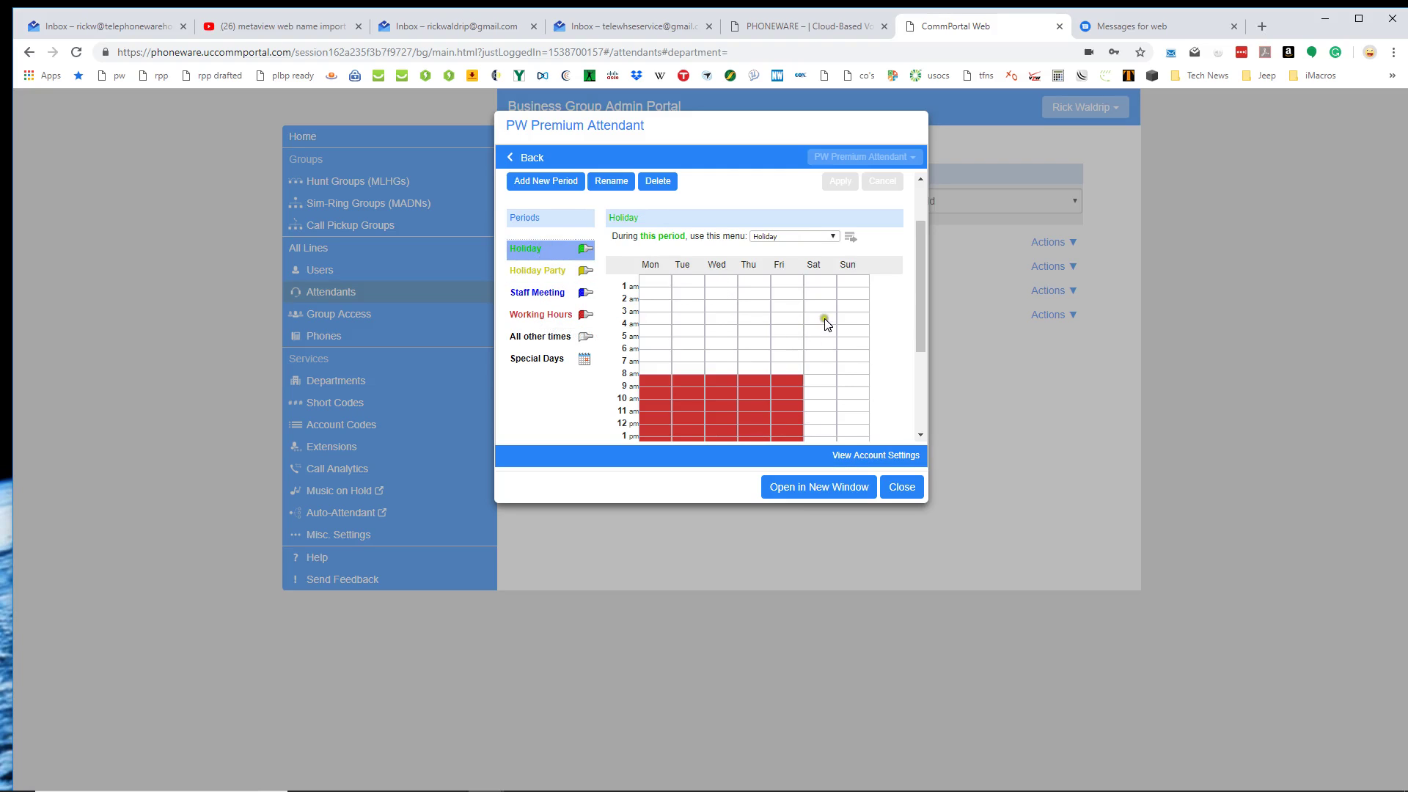
{"action": "scroll", "coordinate": [826, 324], "scroll_direction": "down", "scroll_amount": 2}
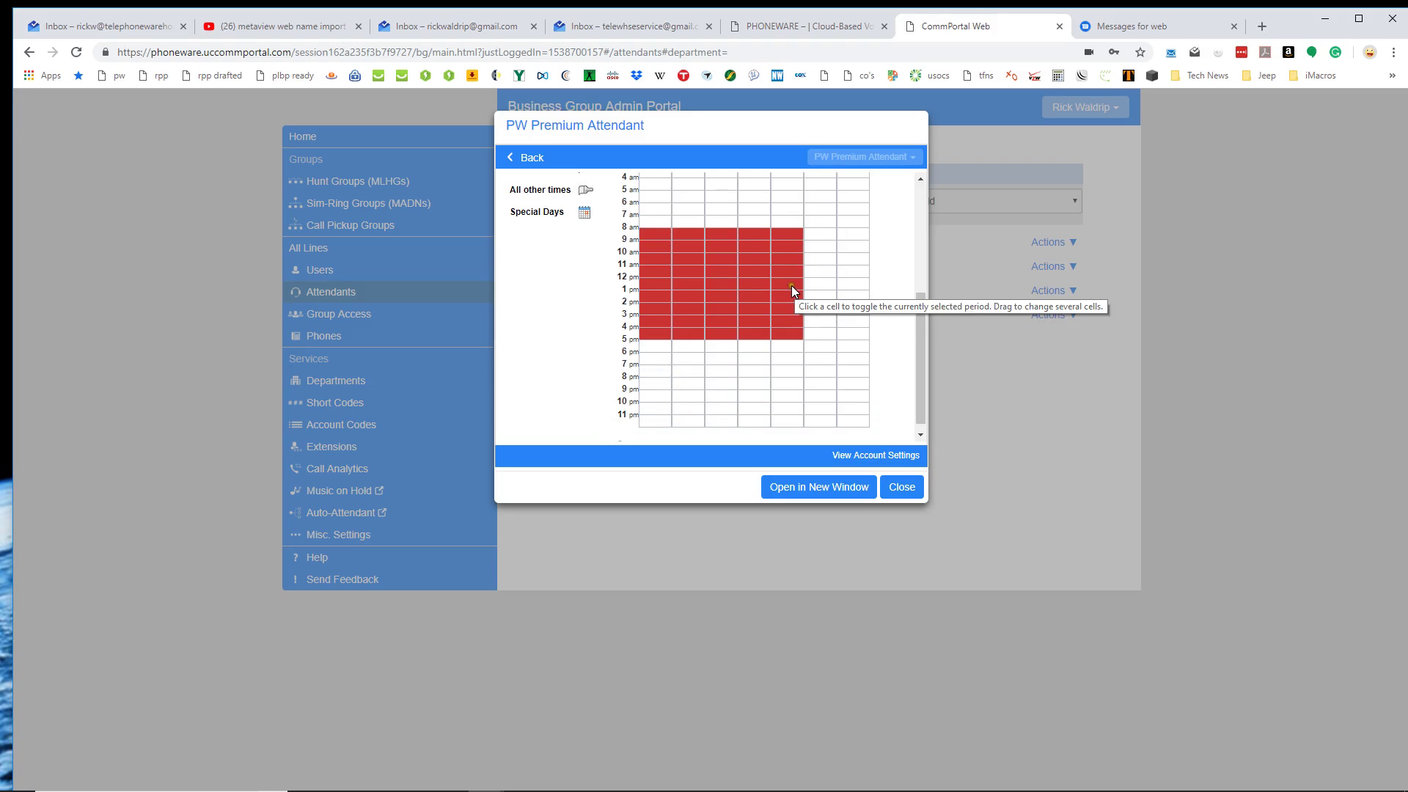
{"action": "left_click_drag", "start_coordinate": [790, 285], "coordinate": [804, 354]}
{"action": "scroll", "coordinate": [817, 322], "scroll_direction": "up", "scroll_amount": 2}
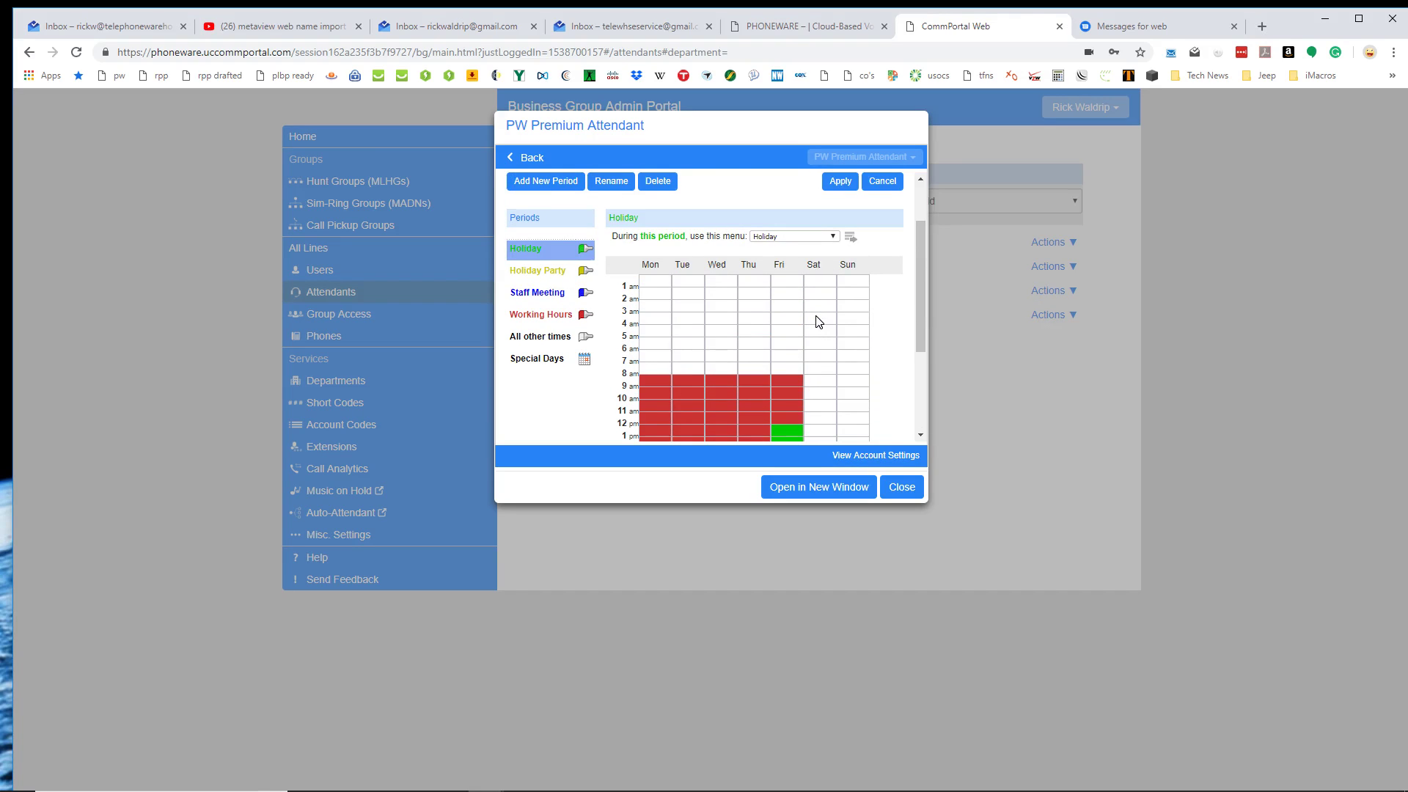
{"action": "scroll", "coordinate": [819, 321], "scroll_direction": "down", "scroll_amount": 1}
{"action": "scroll", "coordinate": [799, 315], "scroll_direction": "up", "scroll_amount": 2}
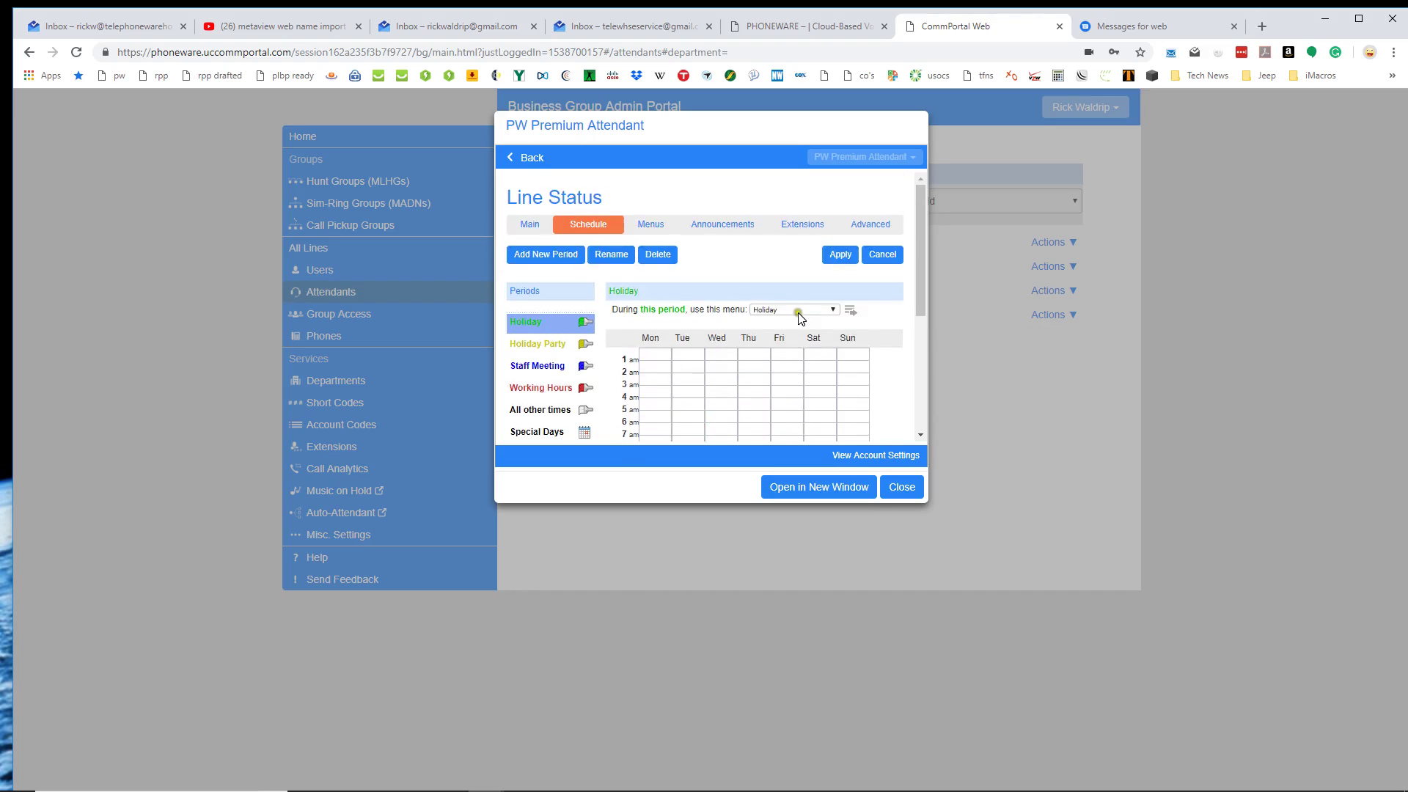
{"action": "left_click", "coordinate": [882, 258]}
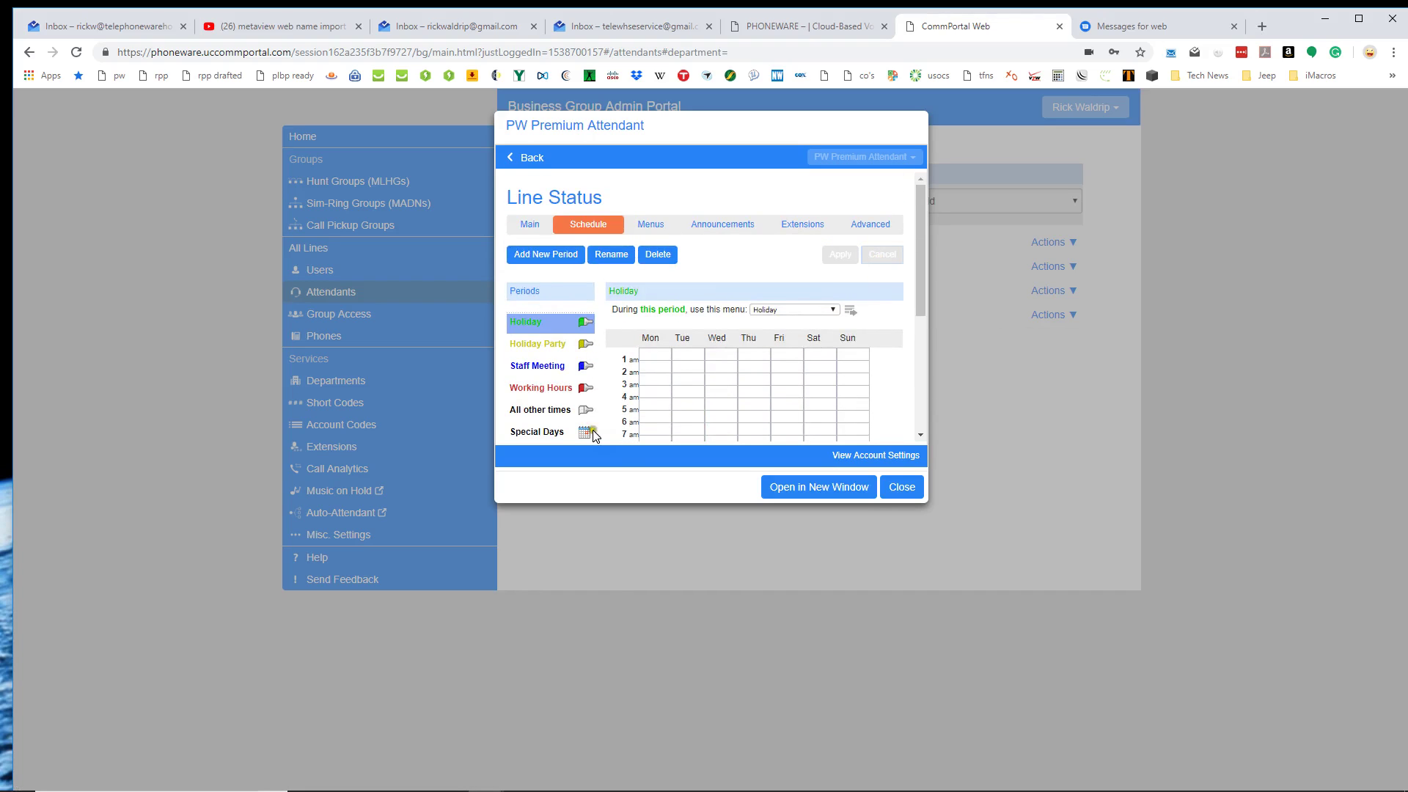
{"action": "left_click", "coordinate": [657, 379]}
{"action": "scroll", "coordinate": [667, 380], "scroll_direction": "down", "scroll_amount": 2}
{"action": "scroll", "coordinate": [666, 374], "scroll_direction": "down", "scroll_amount": 1}
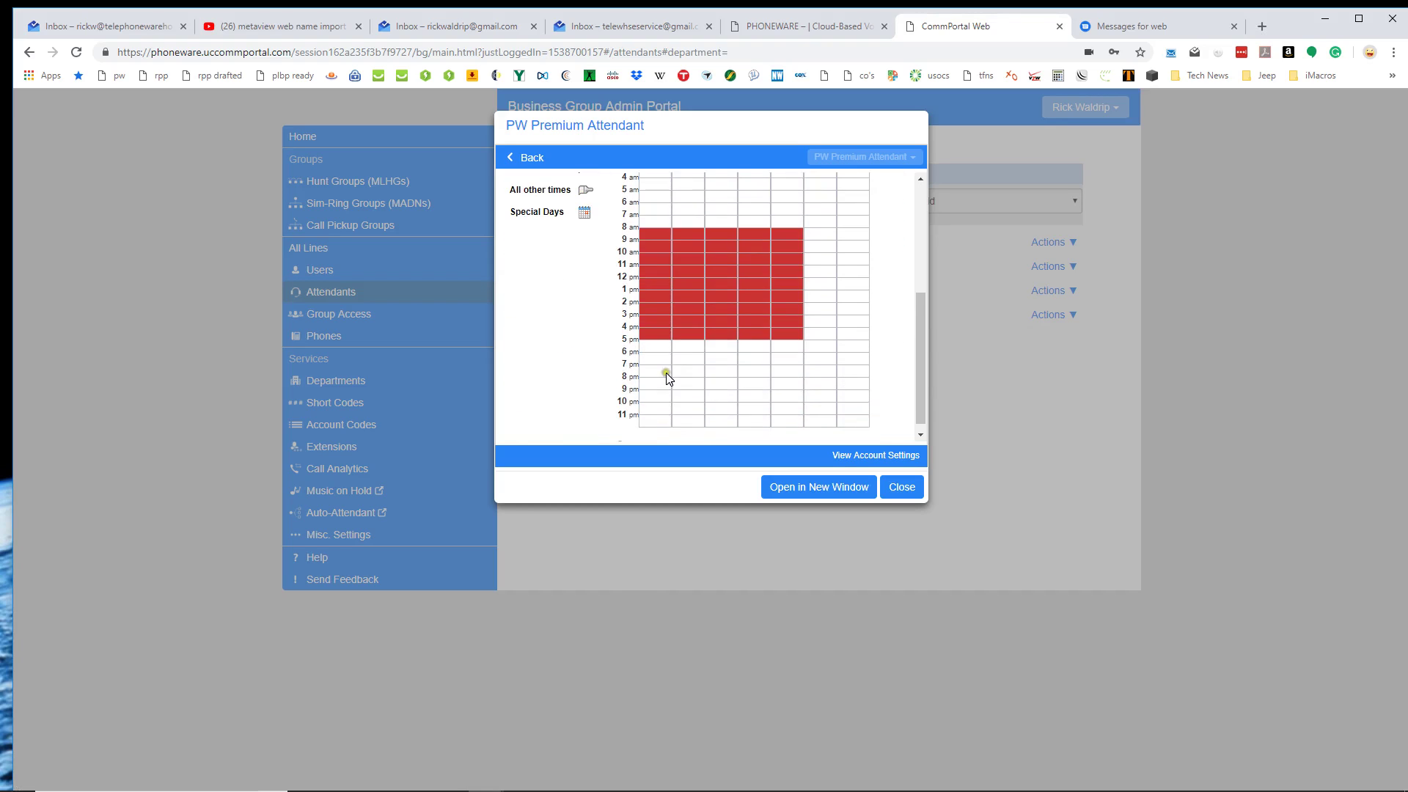
{"action": "scroll", "coordinate": [666, 373], "scroll_direction": "up", "scroll_amount": 3}
{"action": "scroll", "coordinate": [535, 370], "scroll_direction": "down", "scroll_amount": 1}
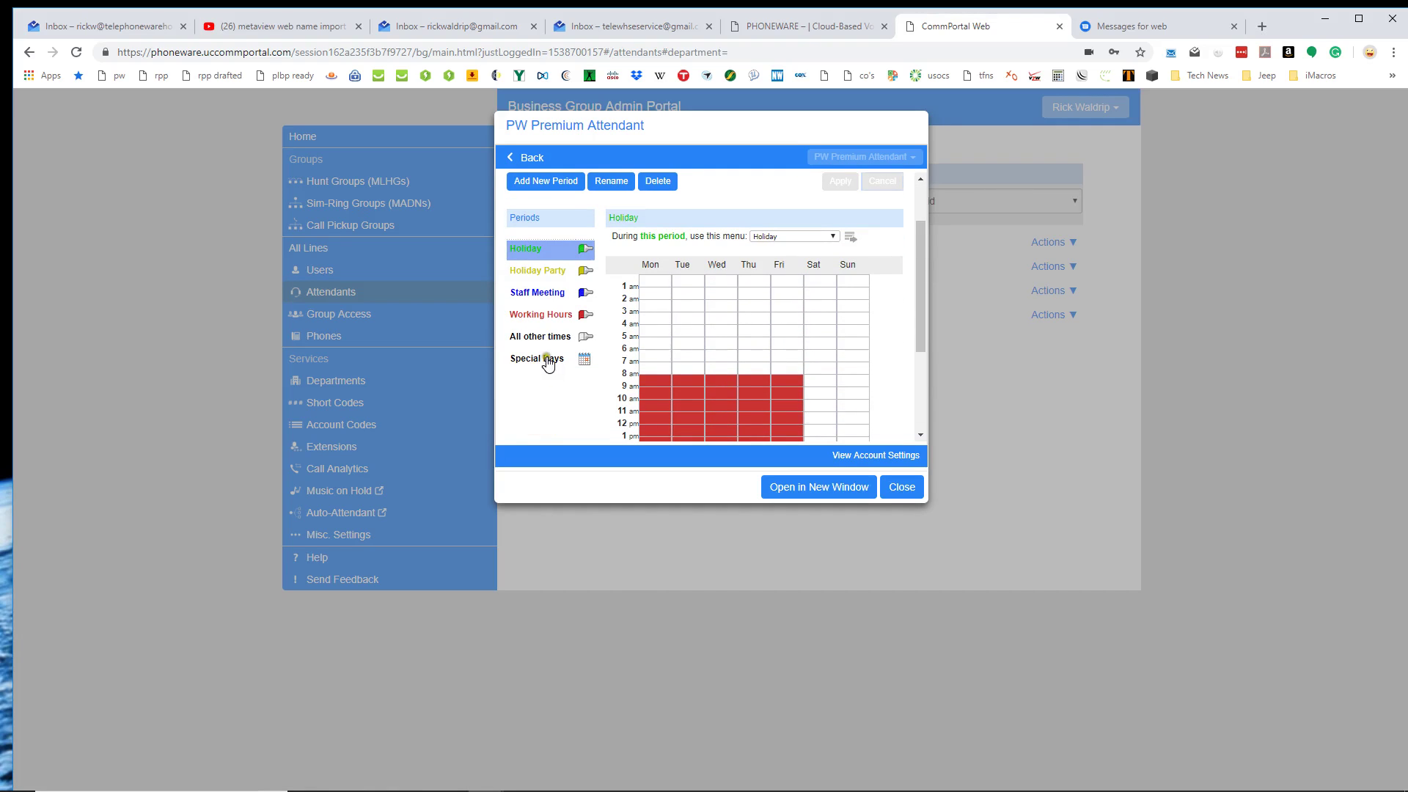
{"action": "left_click", "coordinate": [540, 363]}
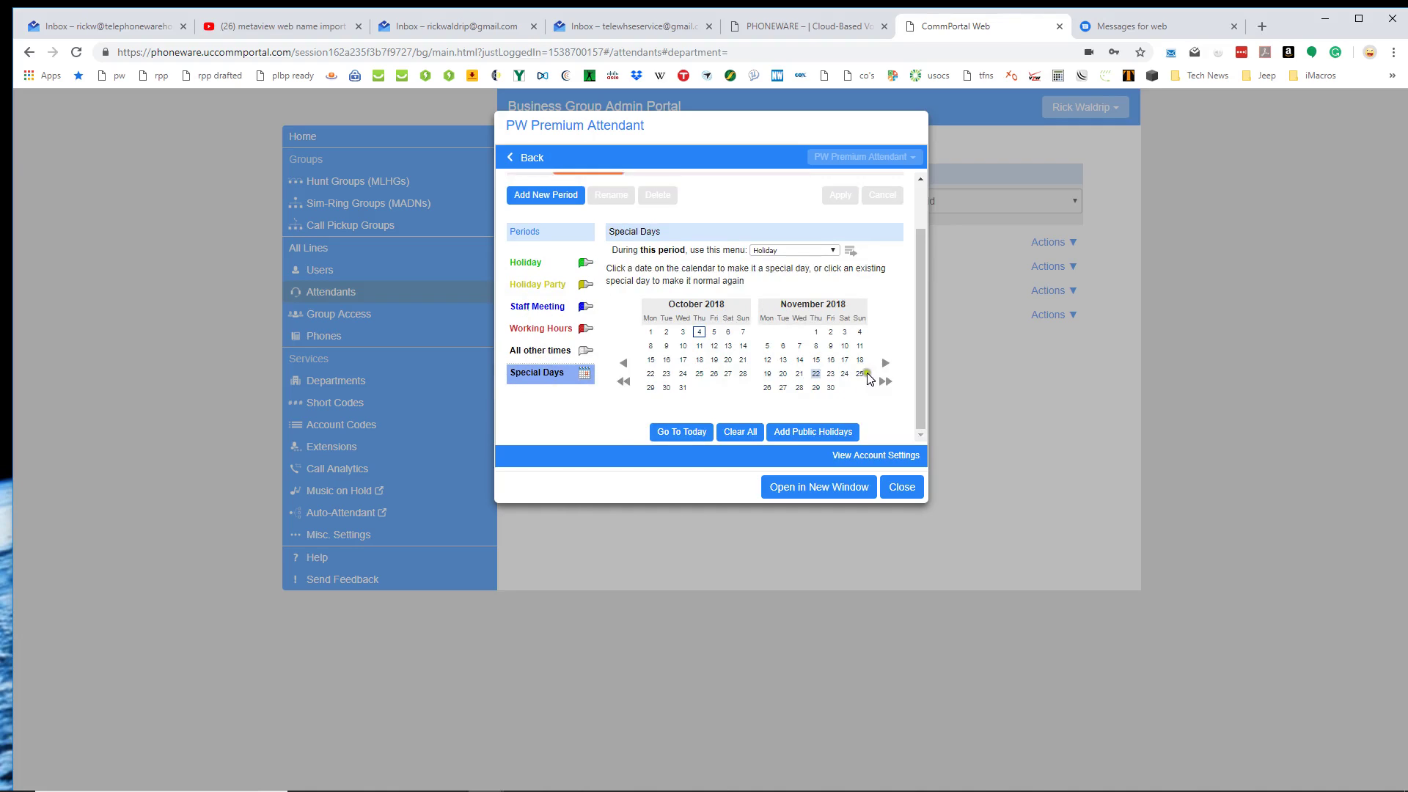
{"action": "left_click", "coordinate": [885, 364]}
{"action": "left_click", "coordinate": [885, 366]}
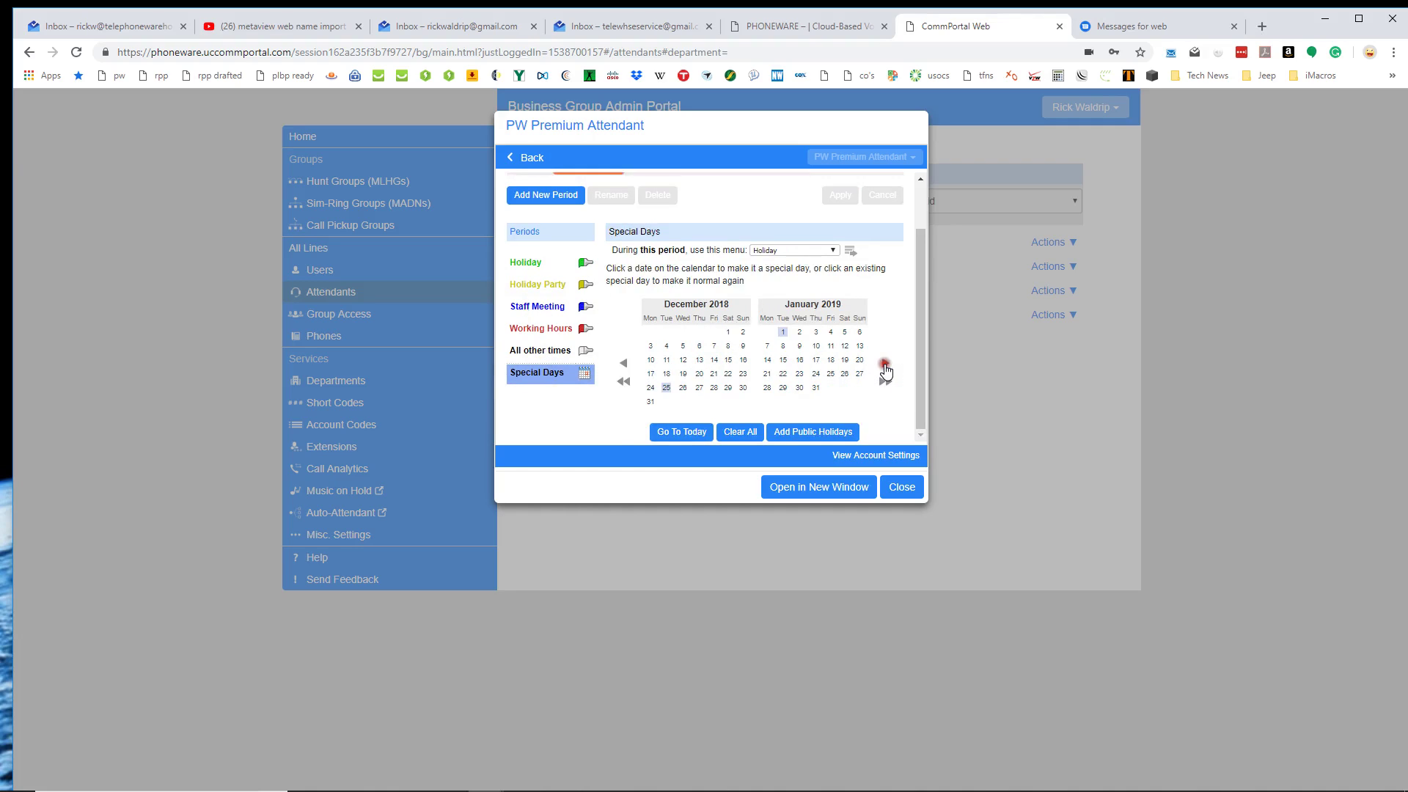
{"action": "scroll", "coordinate": [628, 350], "scroll_direction": "up", "scroll_amount": 2}
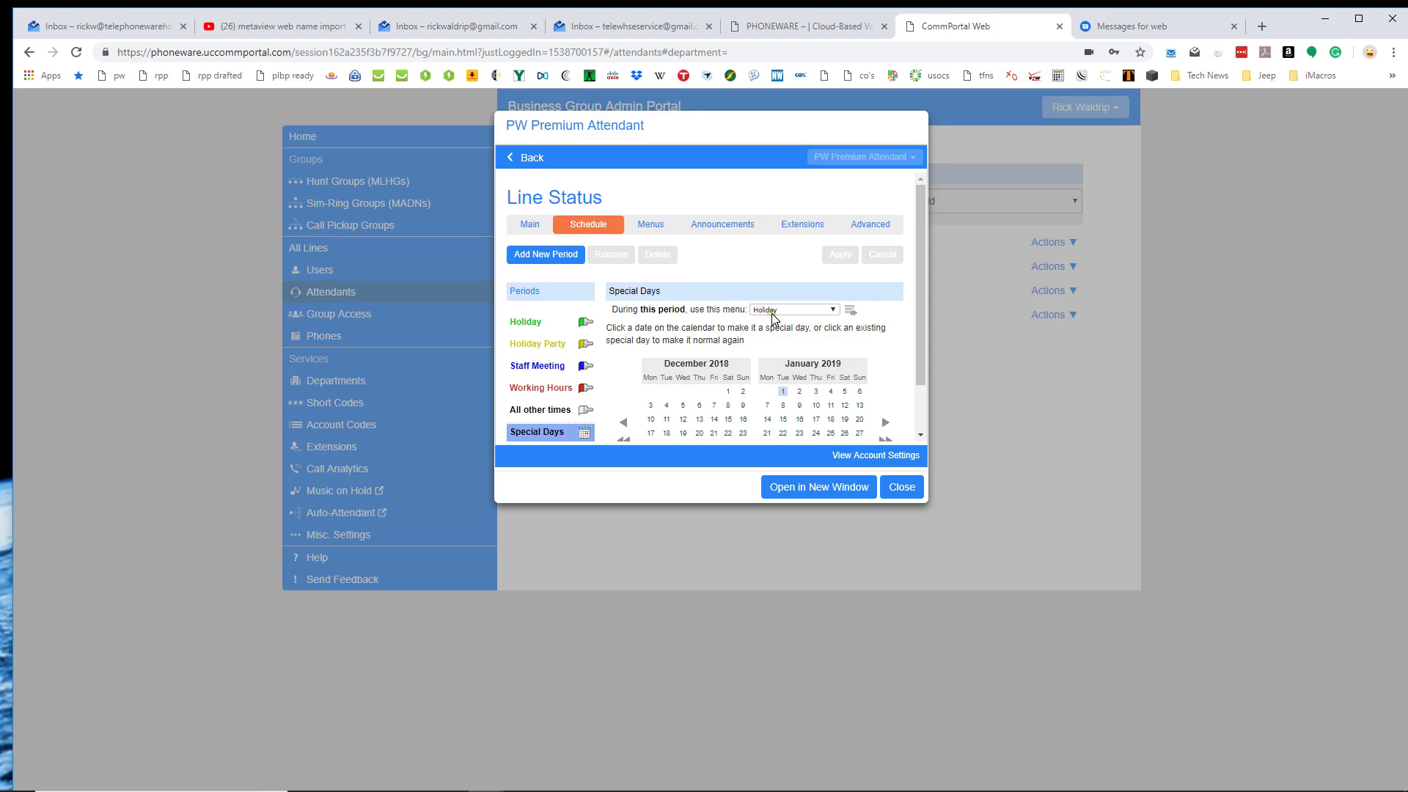
{"action": "left_click", "coordinate": [536, 324]}
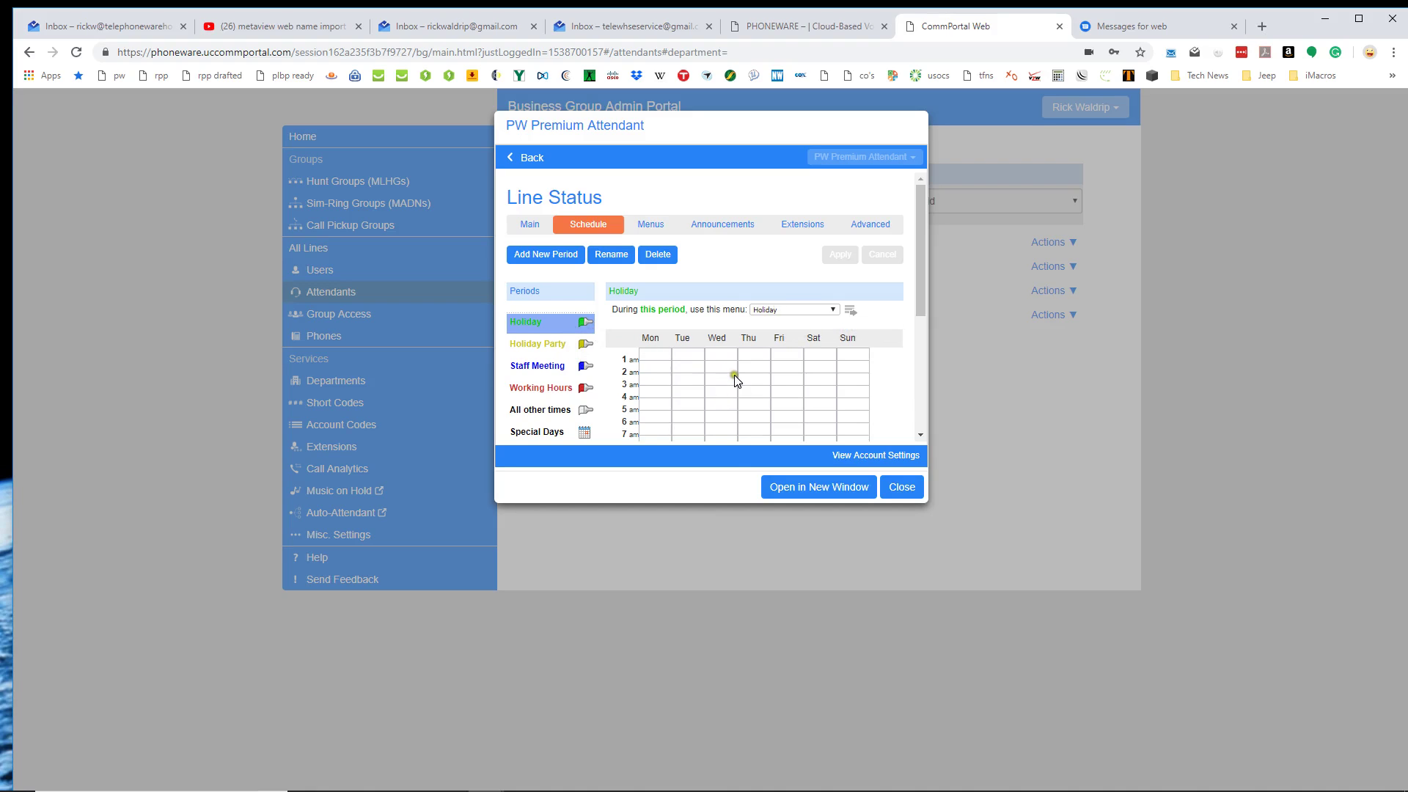
{"action": "scroll", "coordinate": [729, 376], "scroll_direction": "down", "scroll_amount": 1}
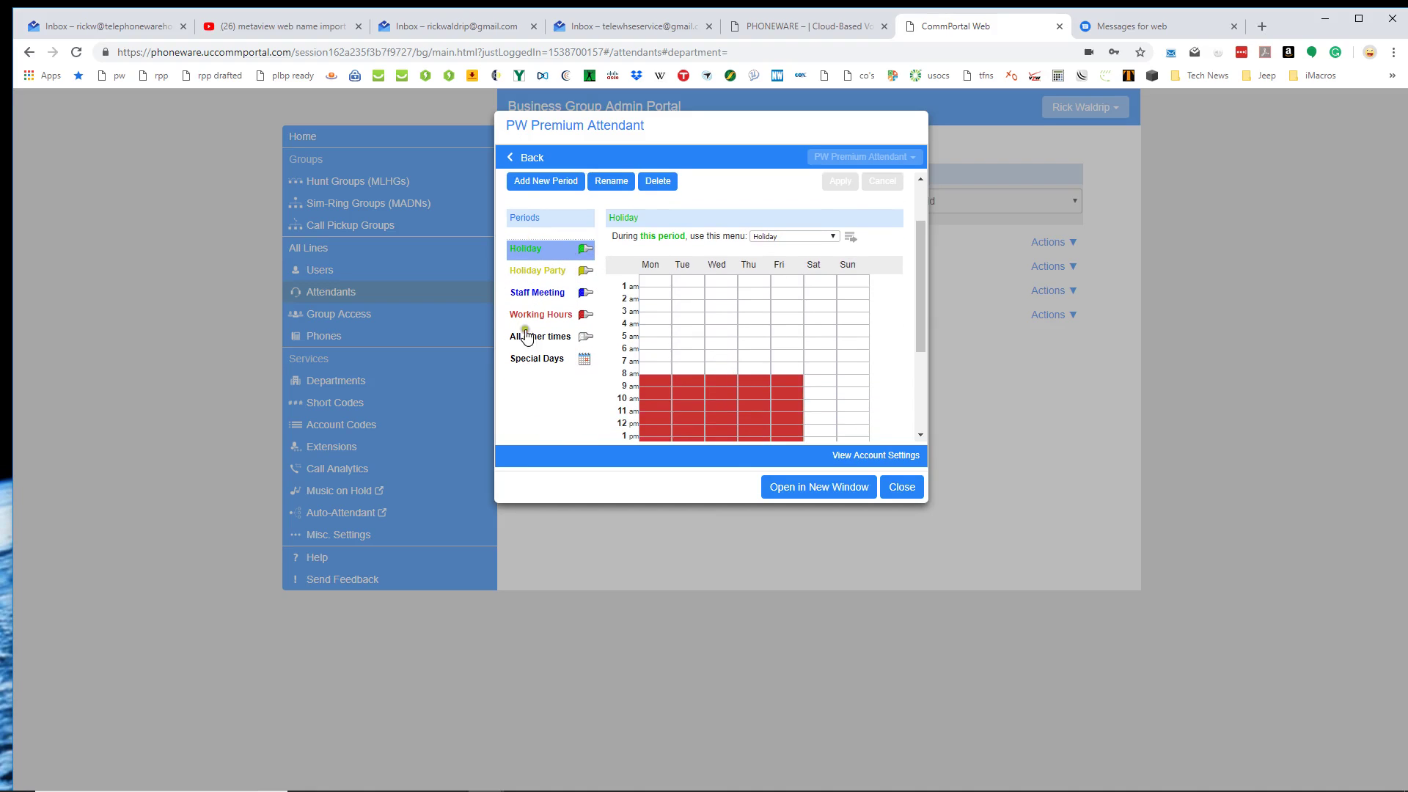
{"action": "scroll", "coordinate": [542, 340], "scroll_direction": "up", "scroll_amount": 1}
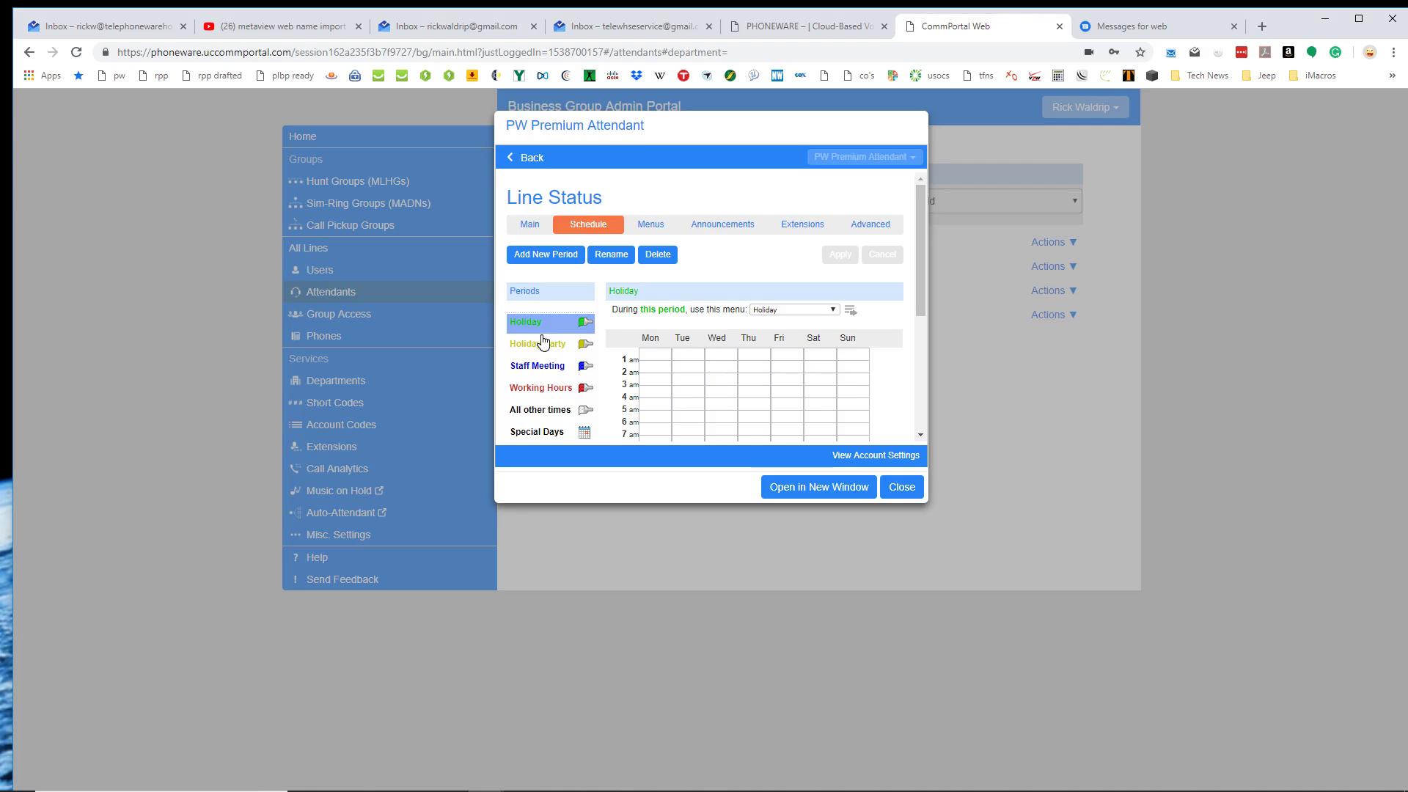
Review the Business Hours menu's general settings, then display its key 1–8 assignments.
{"action": "left_click", "coordinate": [649, 225]}
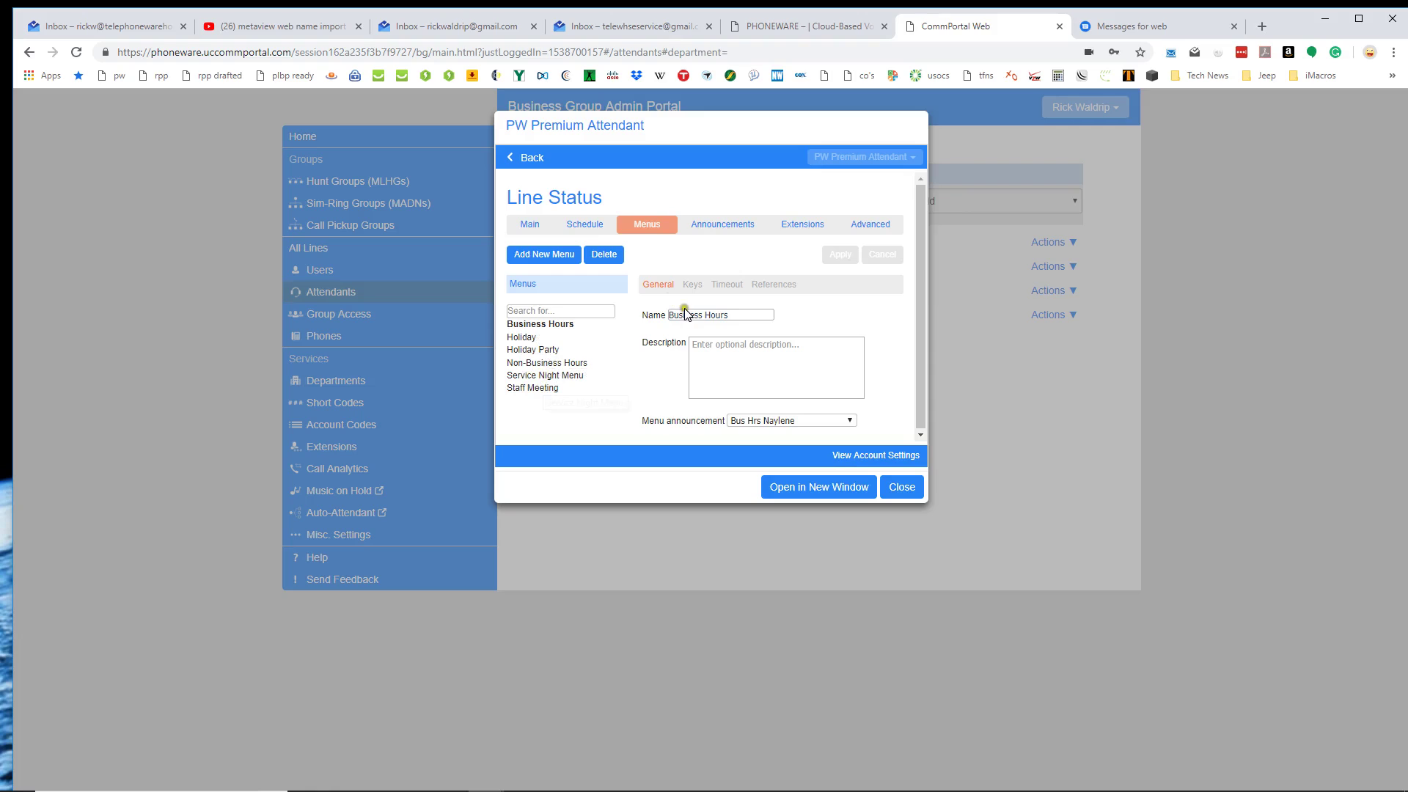
{"action": "left_click", "coordinate": [717, 227]}
{"action": "left_click", "coordinate": [710, 342]}
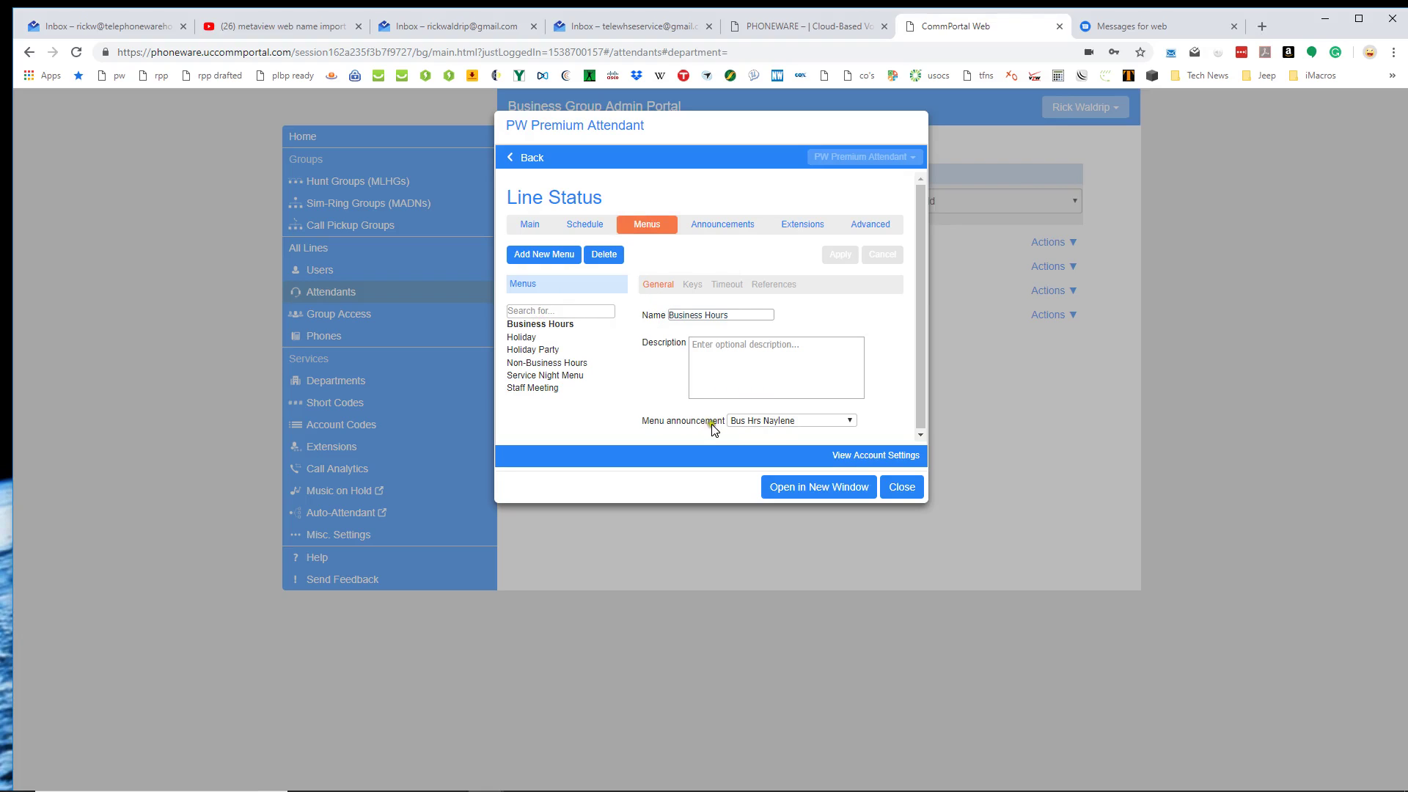
{"action": "left_click", "coordinate": [780, 421]}
{"action": "left_click", "coordinate": [693, 286]}
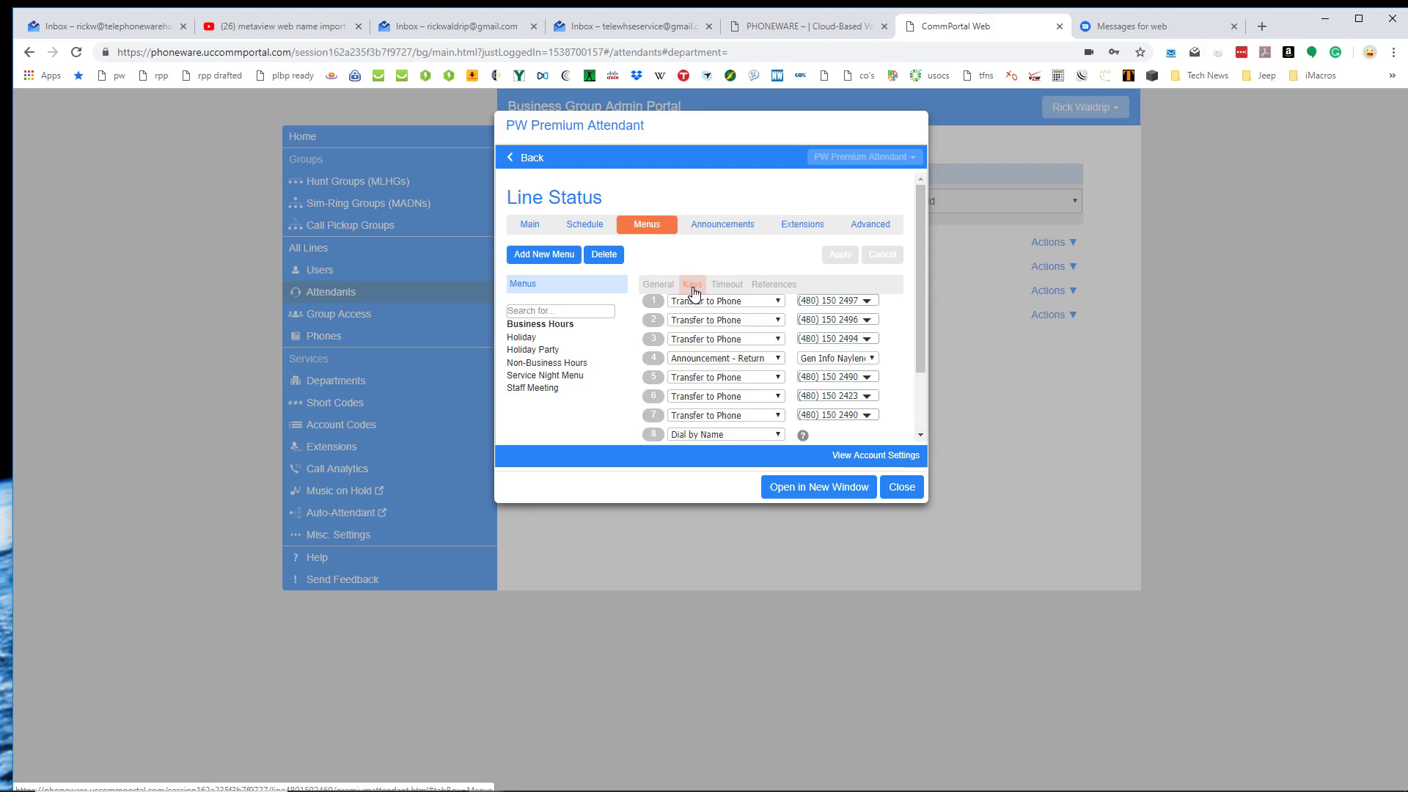
{"action": "left_click", "coordinate": [697, 302]}
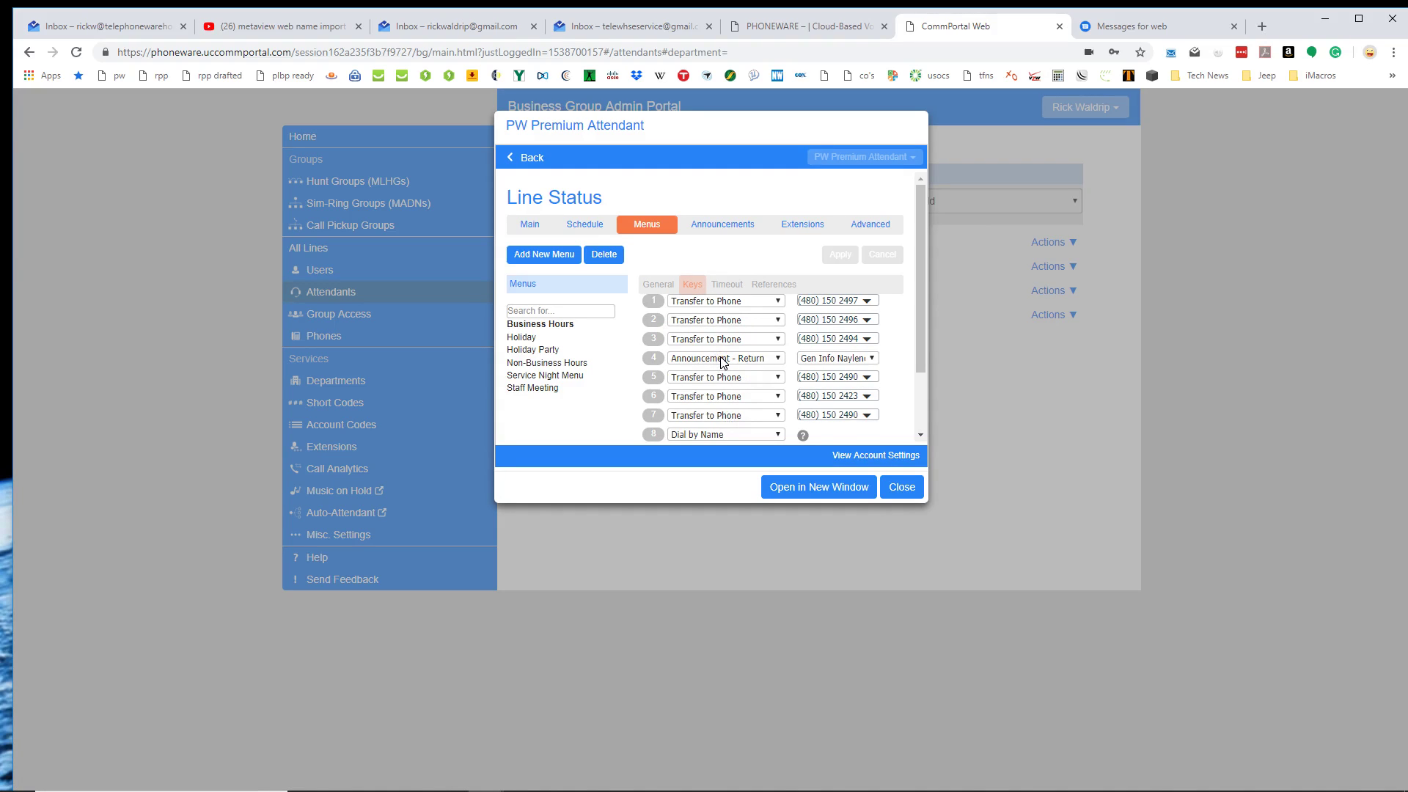
Check the menu's Timeout settings, then its References to the Holiday menu and Working Hours.
{"action": "left_click", "coordinate": [723, 289]}
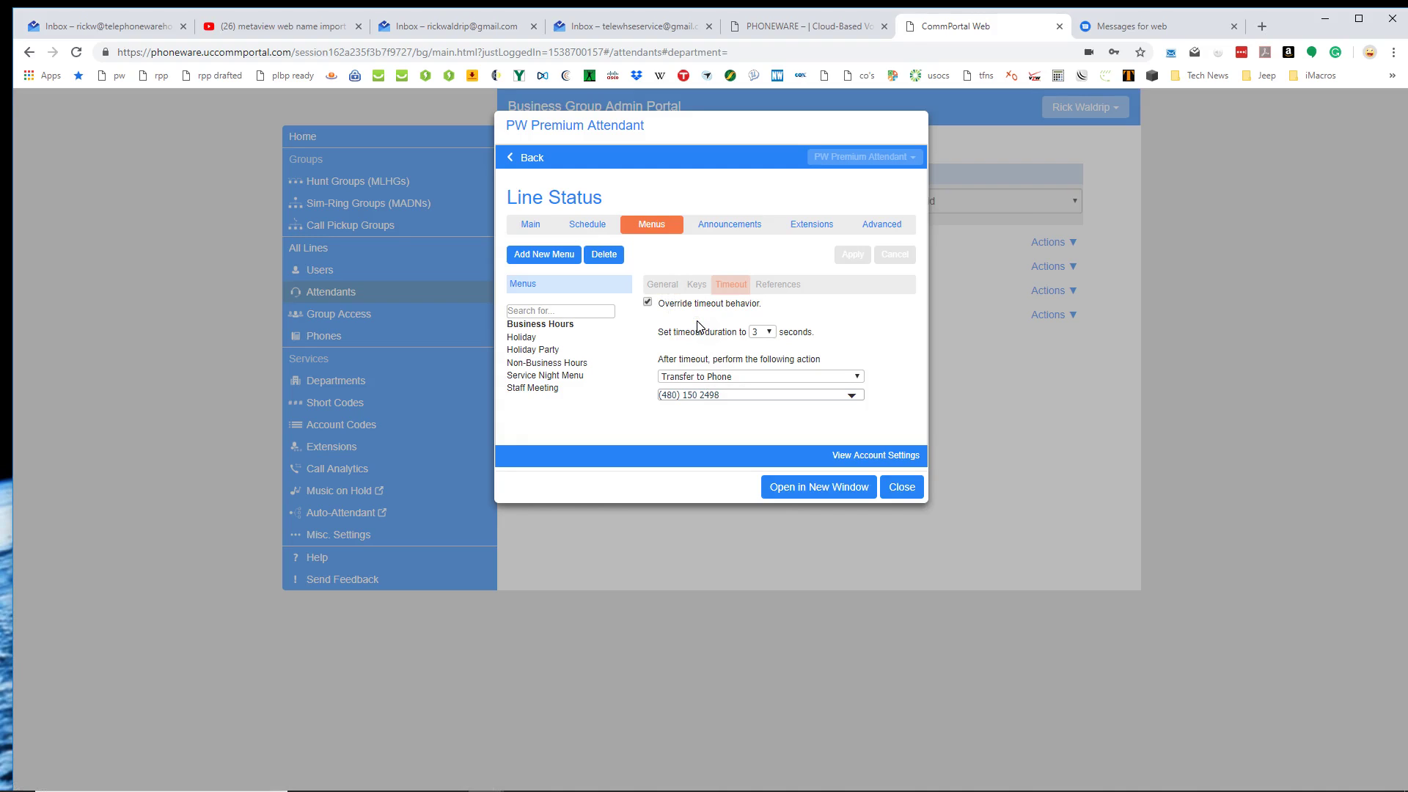
{"action": "left_click", "coordinate": [767, 291]}
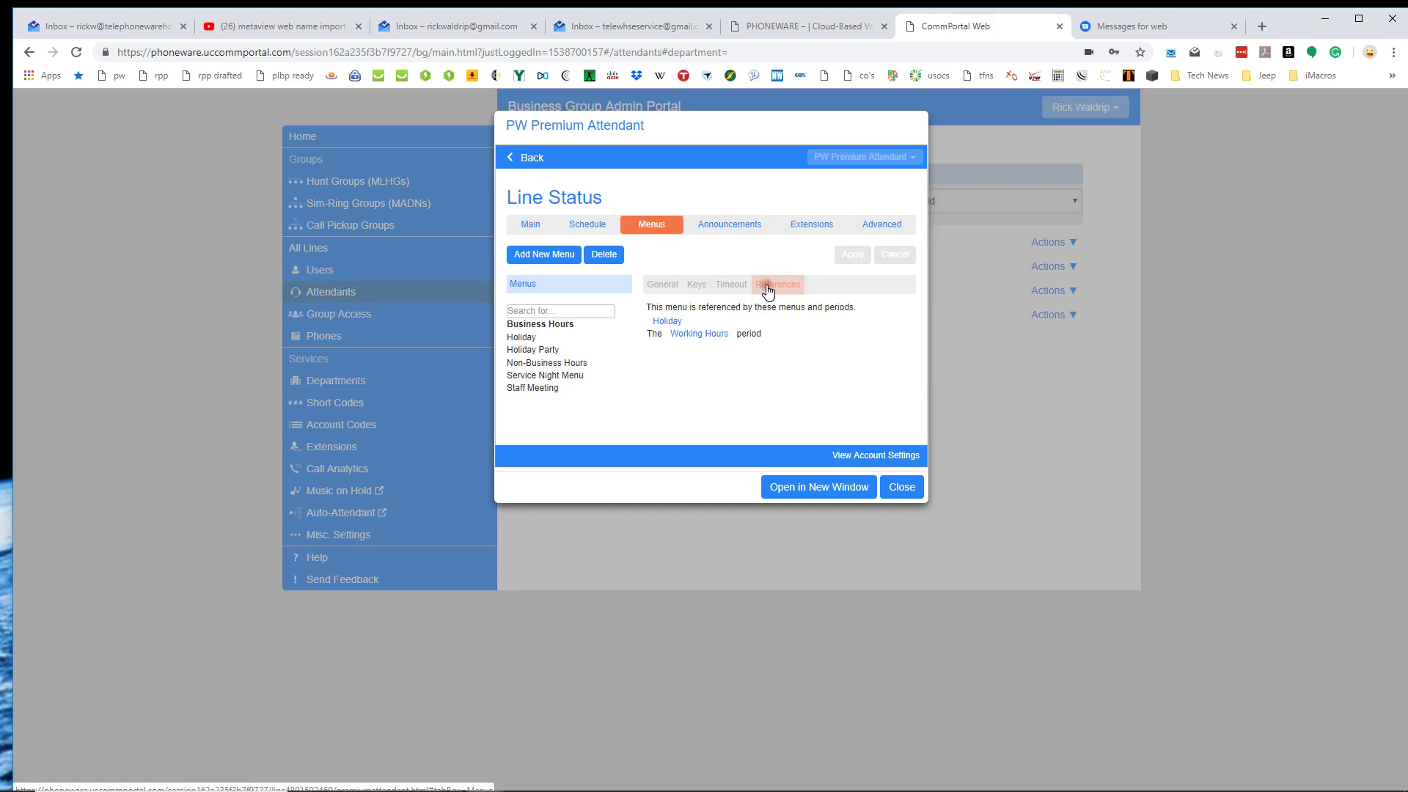
{"action": "left_click", "coordinate": [670, 334]}
{"action": "left_click", "coordinate": [684, 335]}
{"action": "left_click", "coordinate": [673, 322]}
{"action": "left_click", "coordinate": [576, 342]}
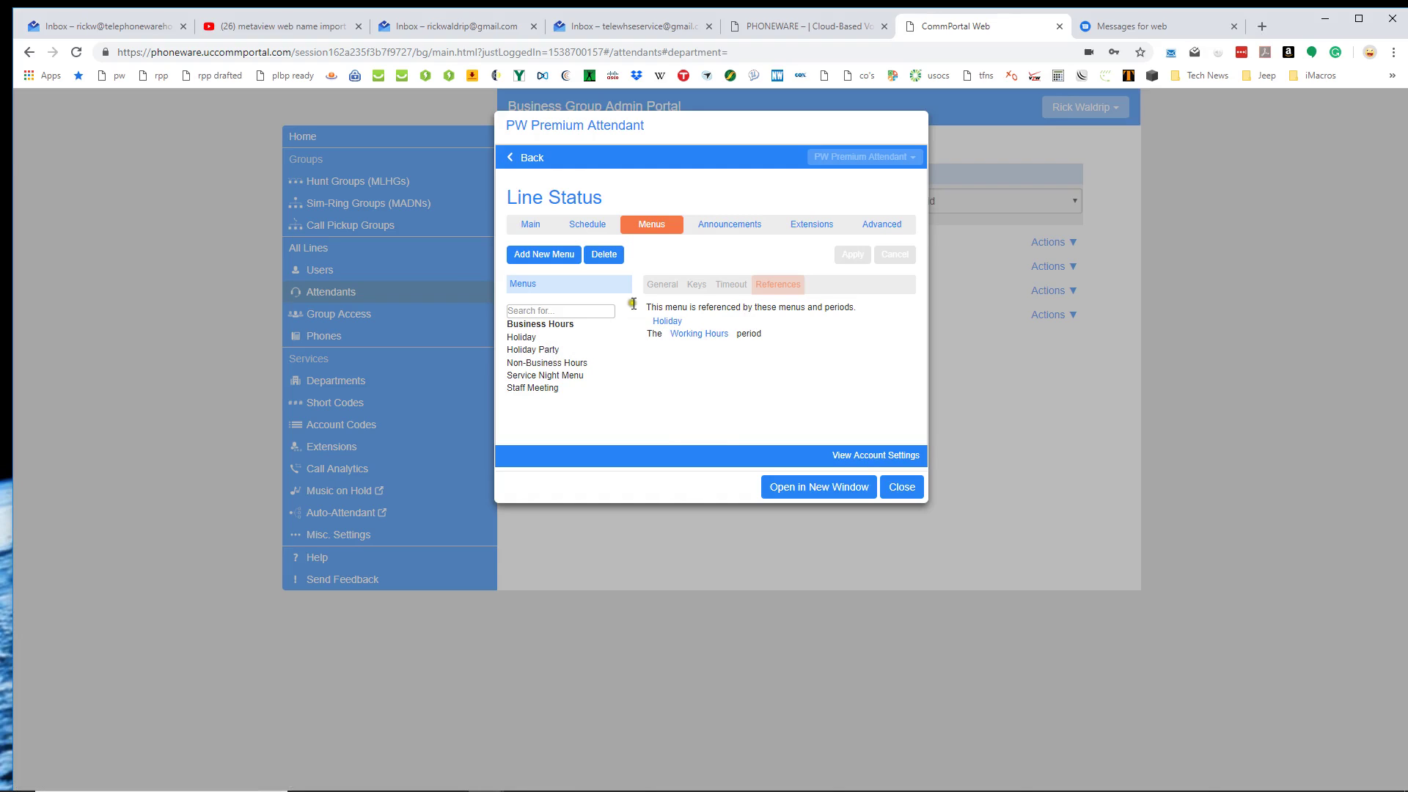
Show key assignments for Non-Business Hours and Service Night Menu, then list the announcements.
{"action": "left_click", "coordinate": [541, 364]}
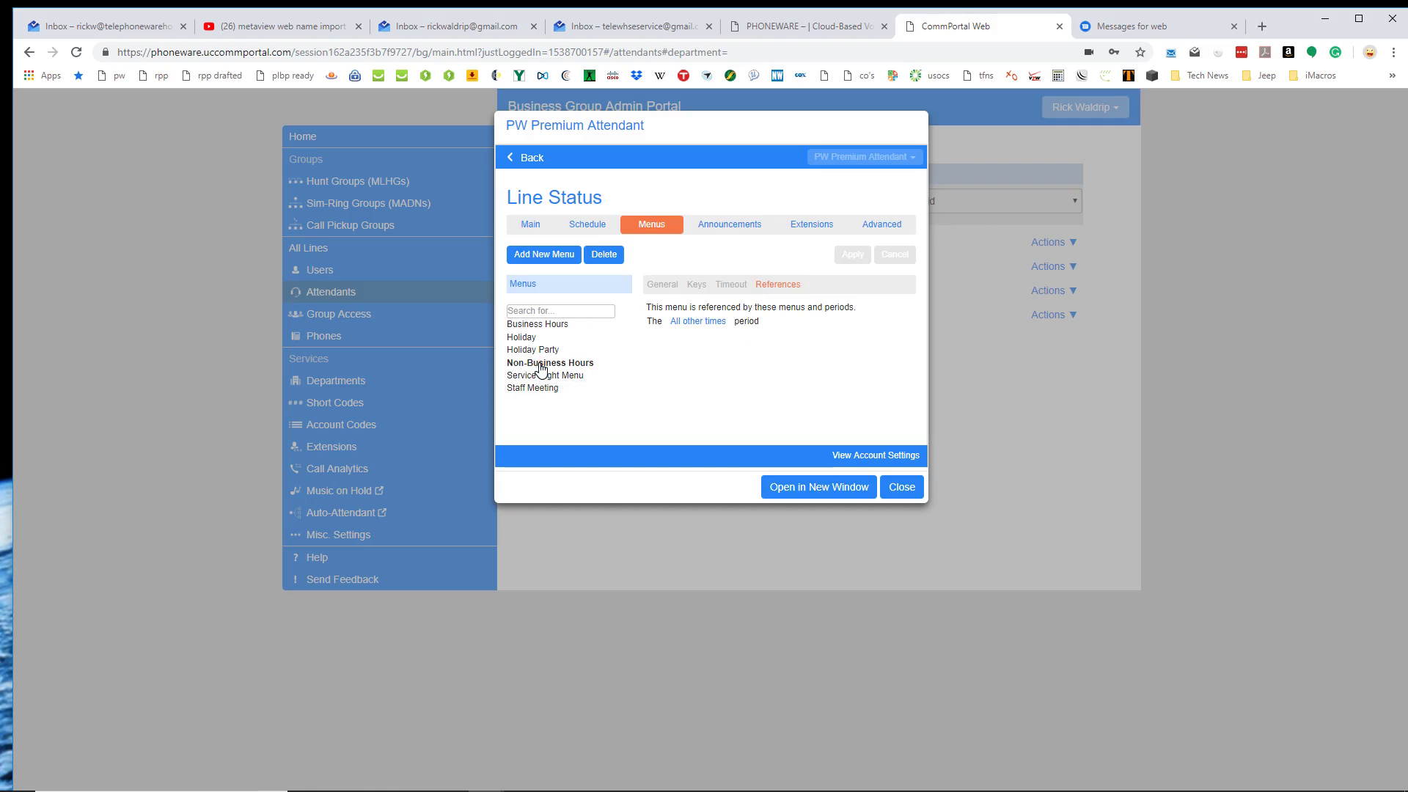
{"action": "left_click", "coordinate": [694, 283]}
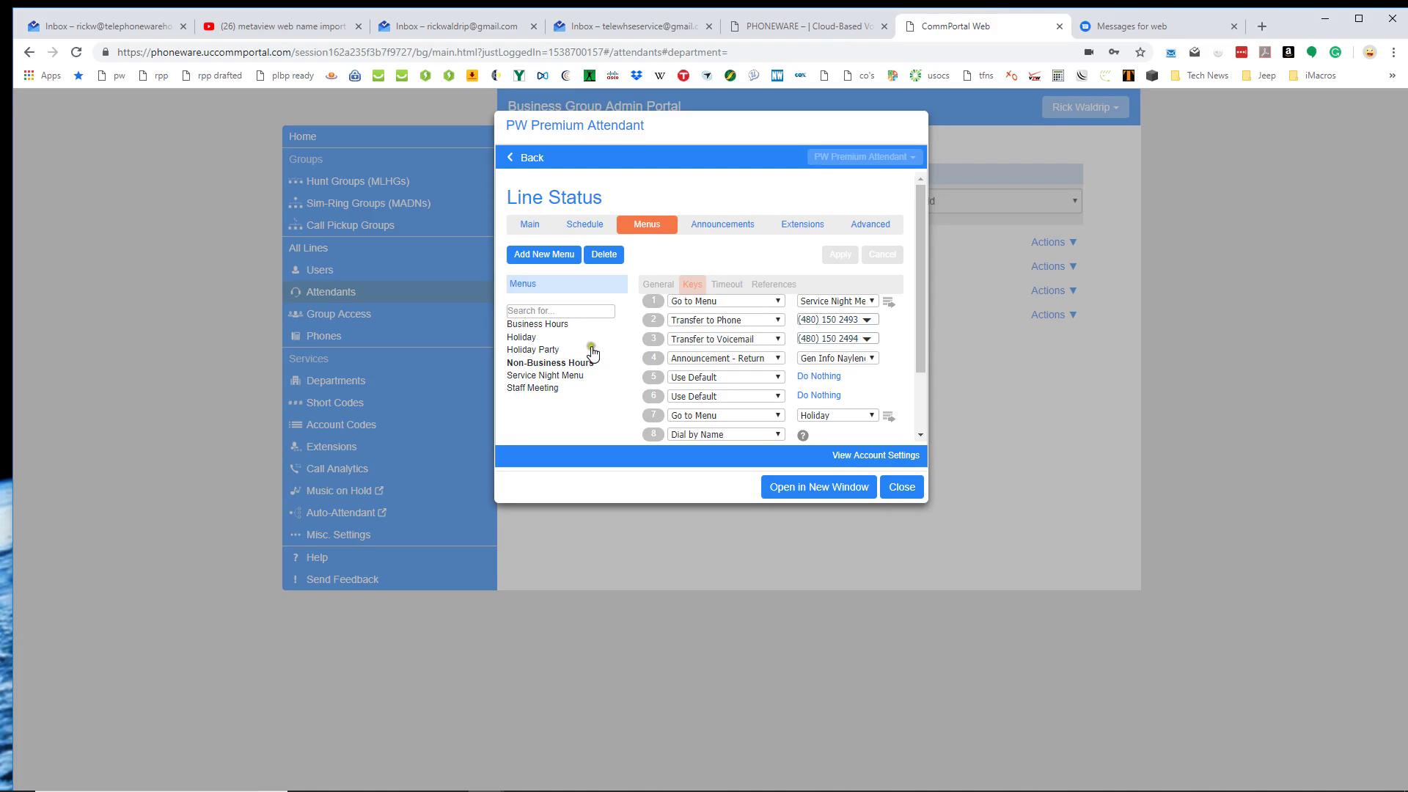
{"action": "left_click", "coordinate": [544, 377]}
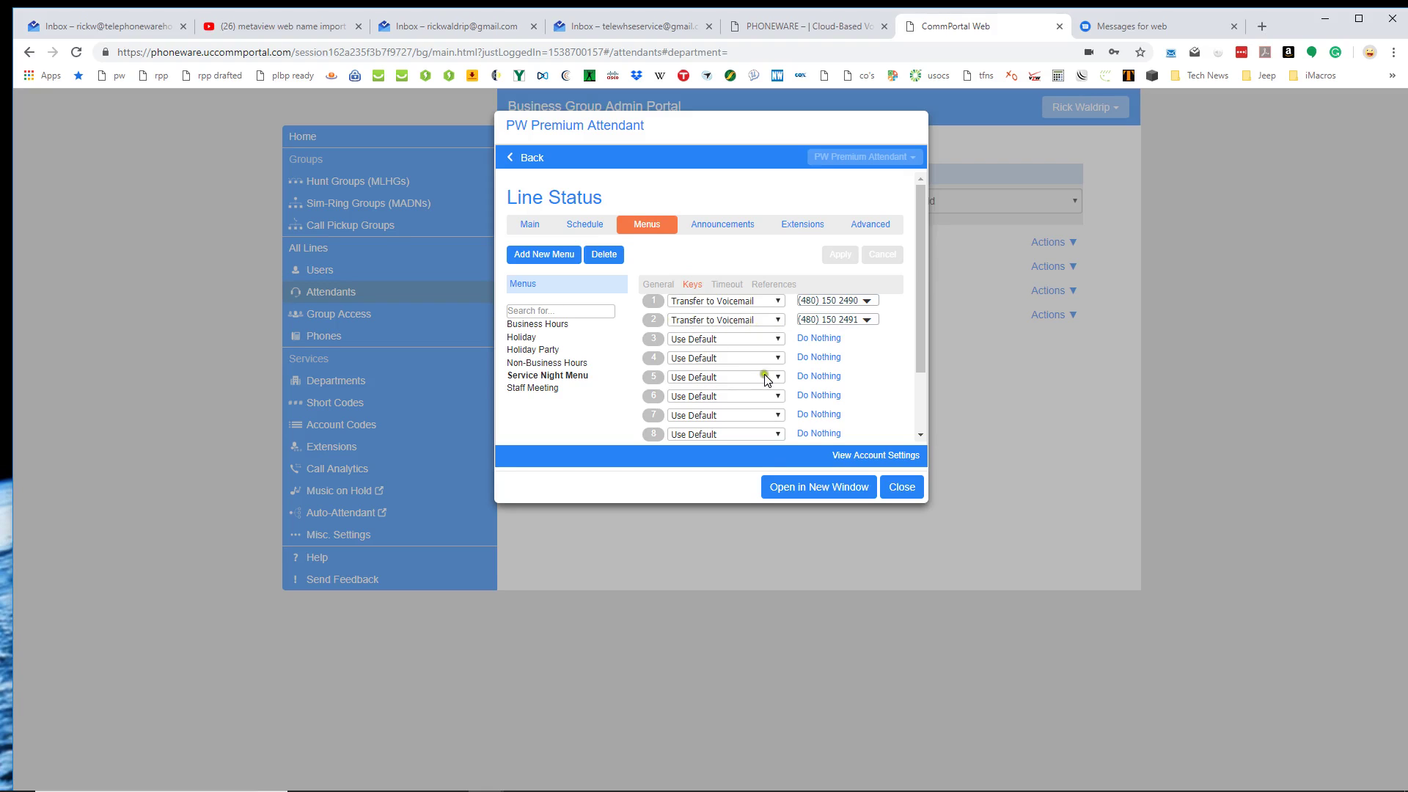
{"action": "left_click", "coordinate": [714, 229]}
Scroll the nine announcements, then return to the Business Hours menu's key actions.
{"action": "scroll", "coordinate": [671, 314], "scroll_direction": "down", "scroll_amount": 2}
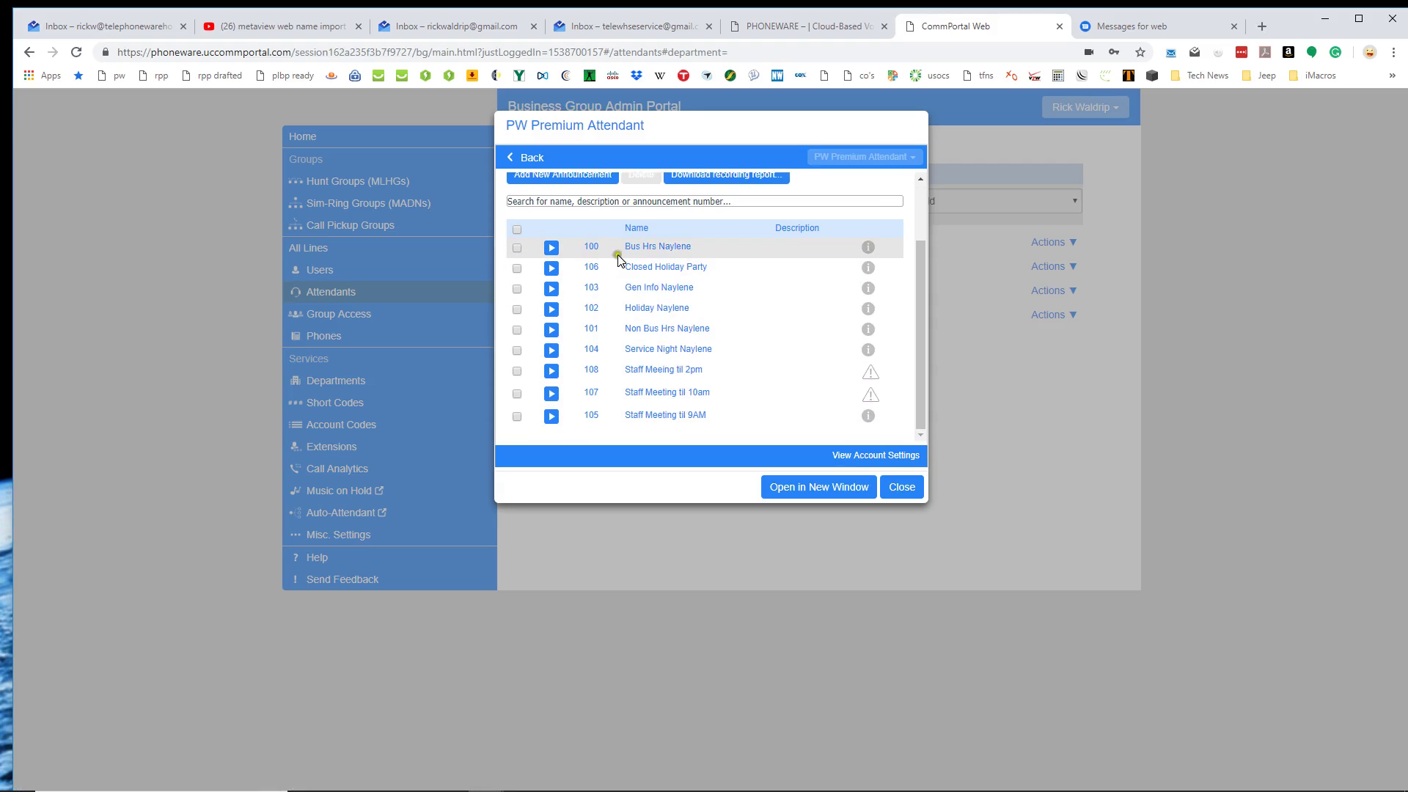
{"action": "scroll", "coordinate": [670, 252], "scroll_direction": "up", "scroll_amount": 2}
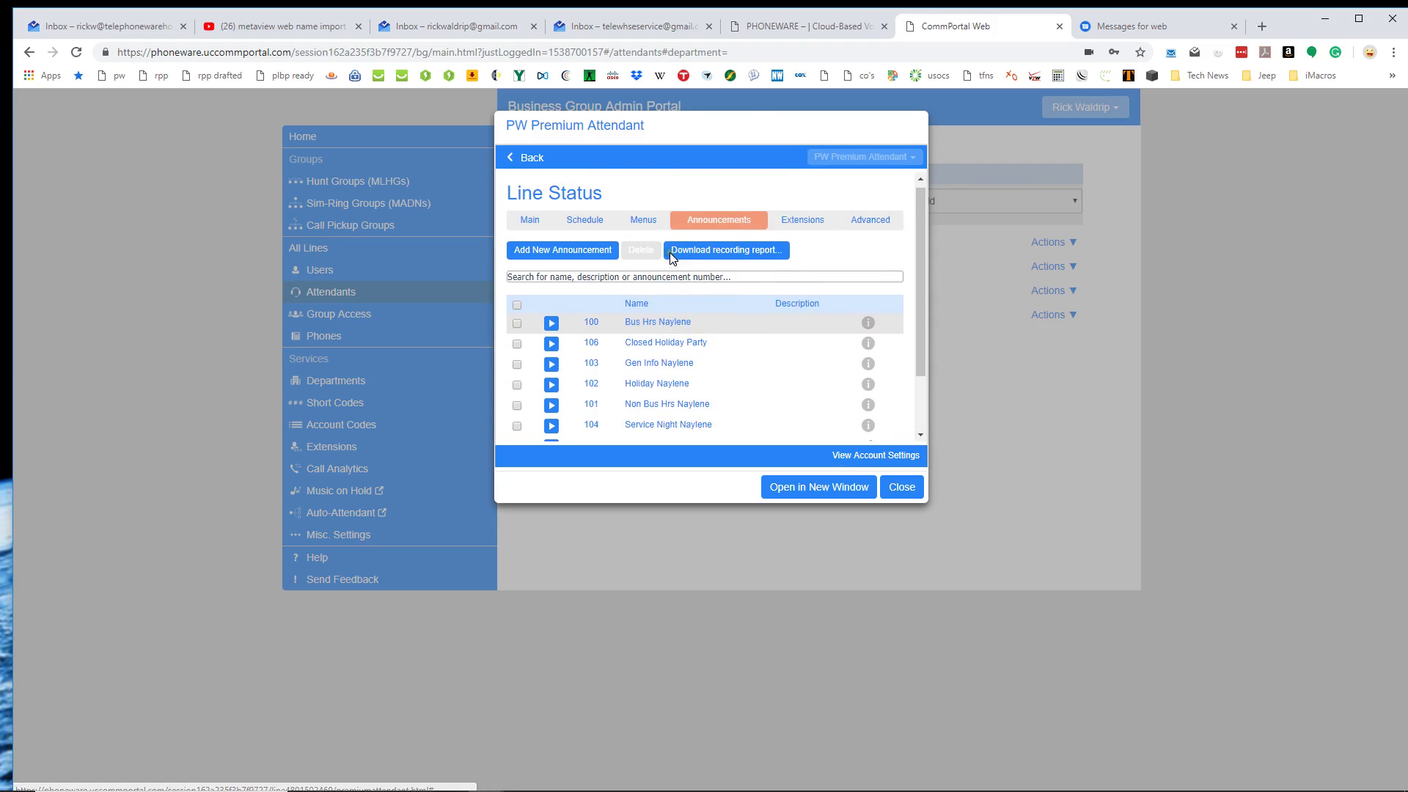
{"action": "left_click", "coordinate": [638, 228]}
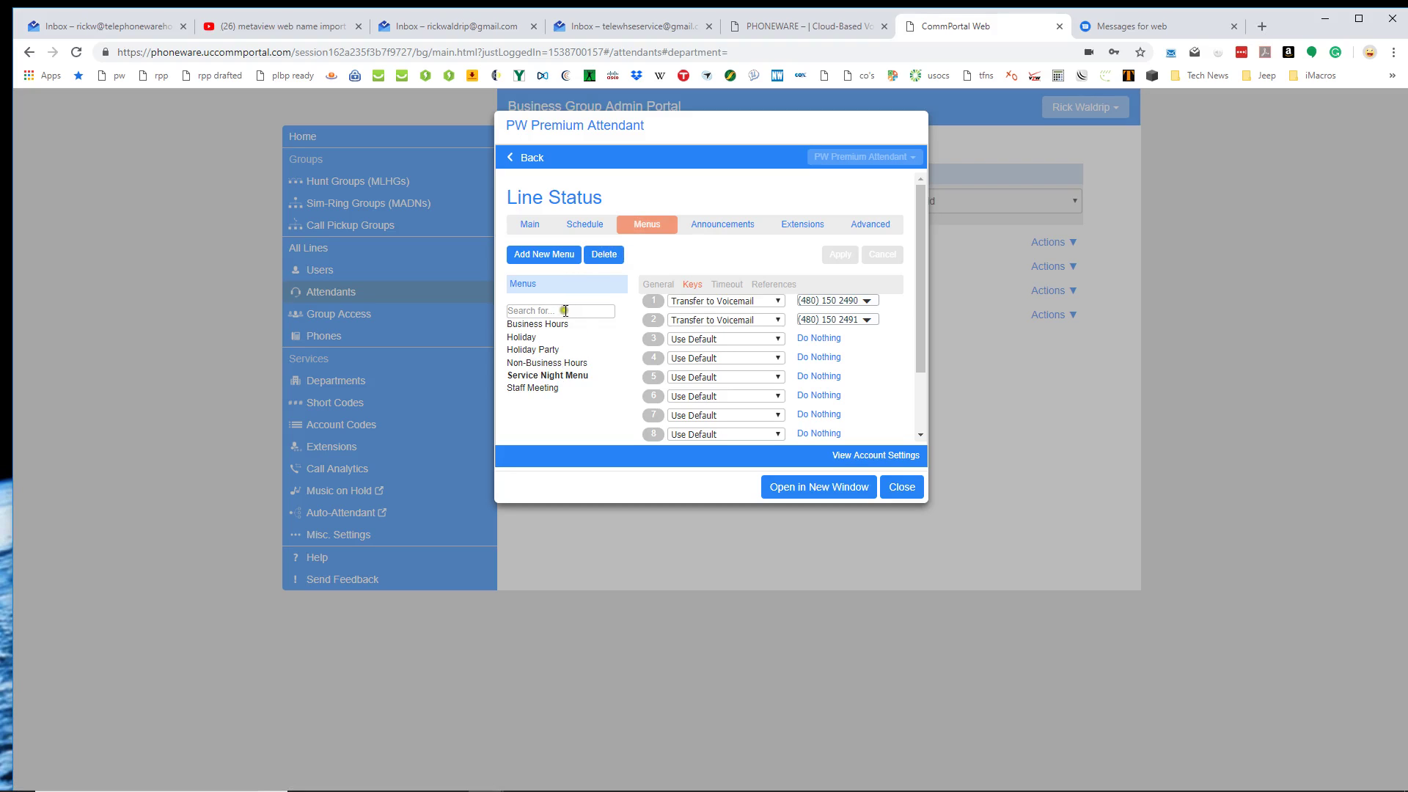
{"action": "left_click", "coordinate": [541, 325]}
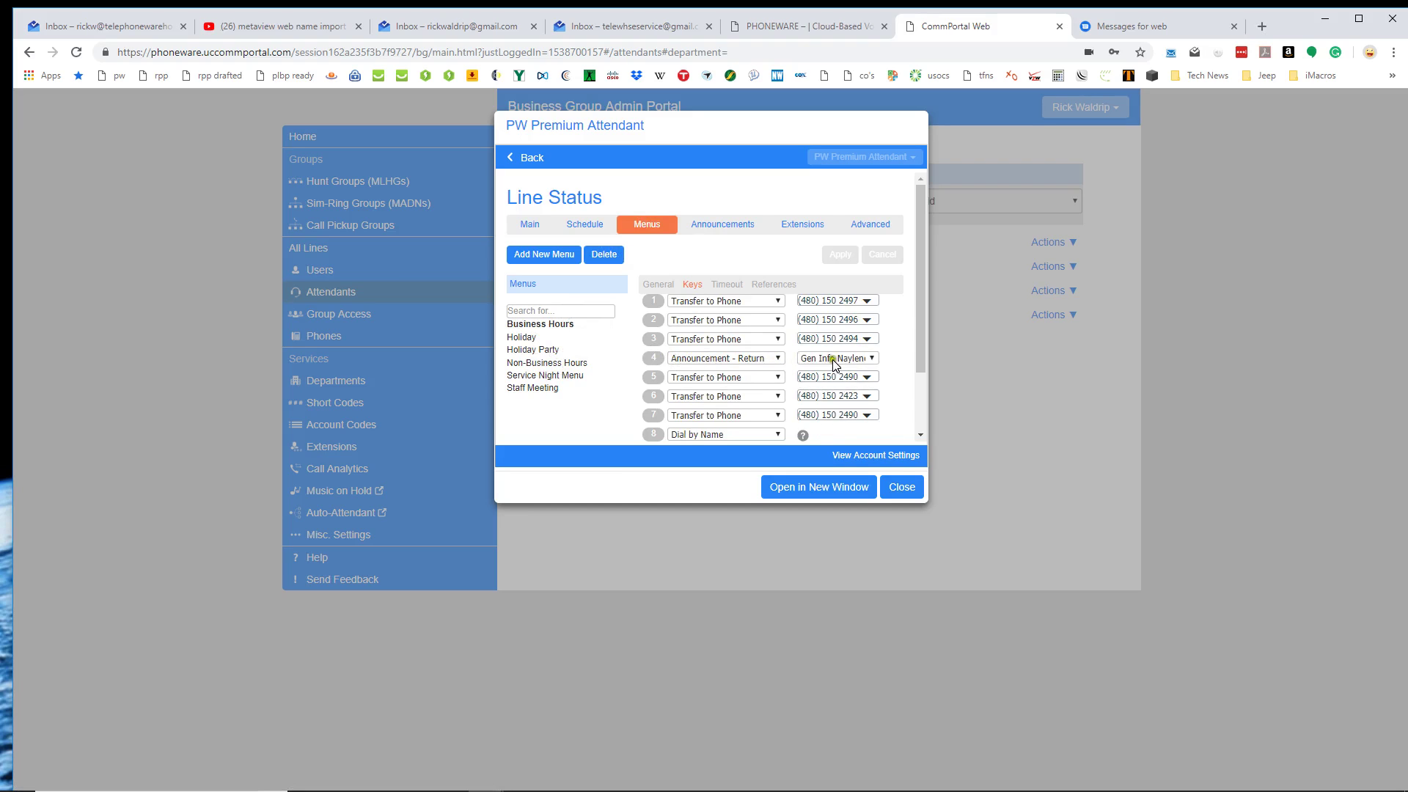
Check the Premium Attendant's dial-by-extension setting (at any time) and leave it unchanged.
{"action": "left_click", "coordinate": [813, 234]}
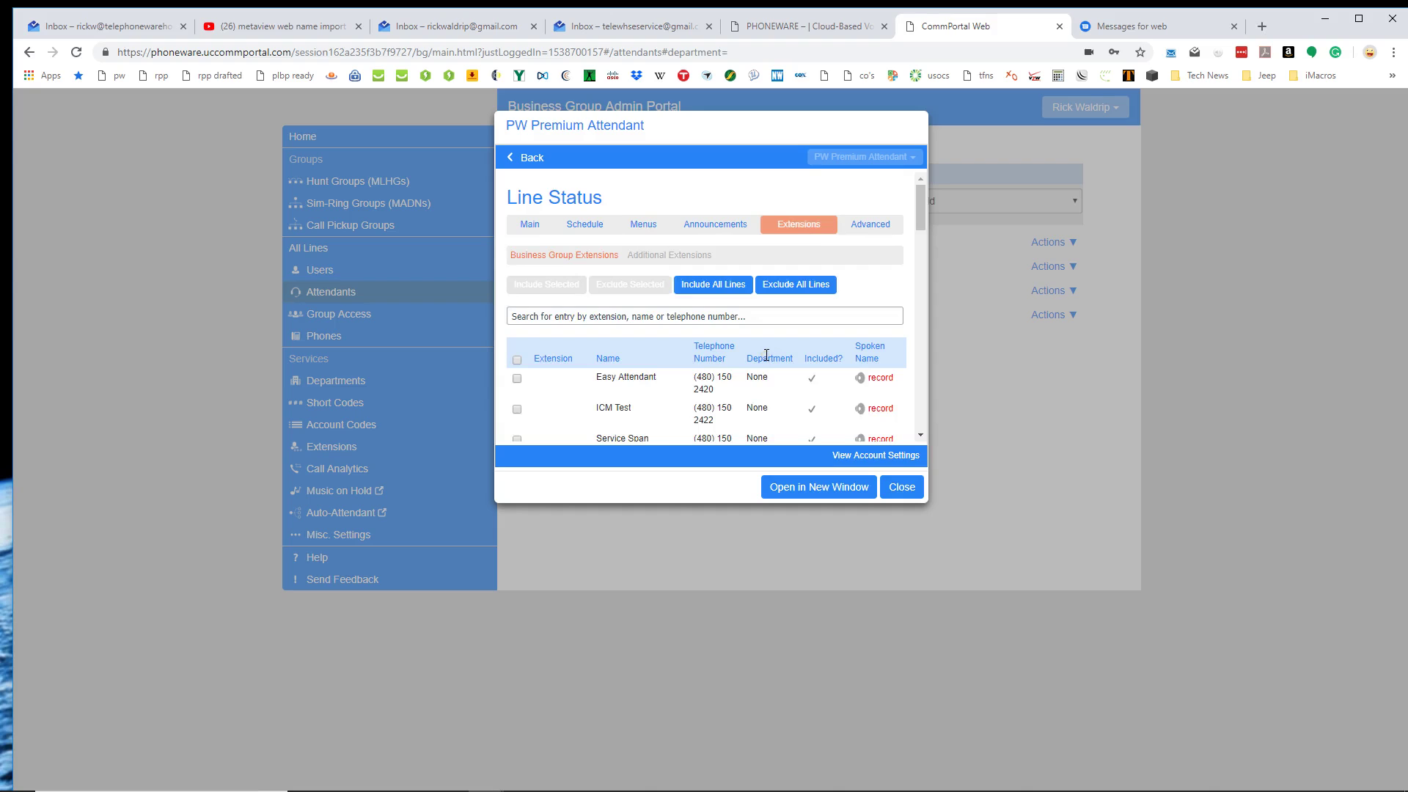
{"action": "scroll", "coordinate": [766, 355], "scroll_direction": "down", "scroll_amount": 10}
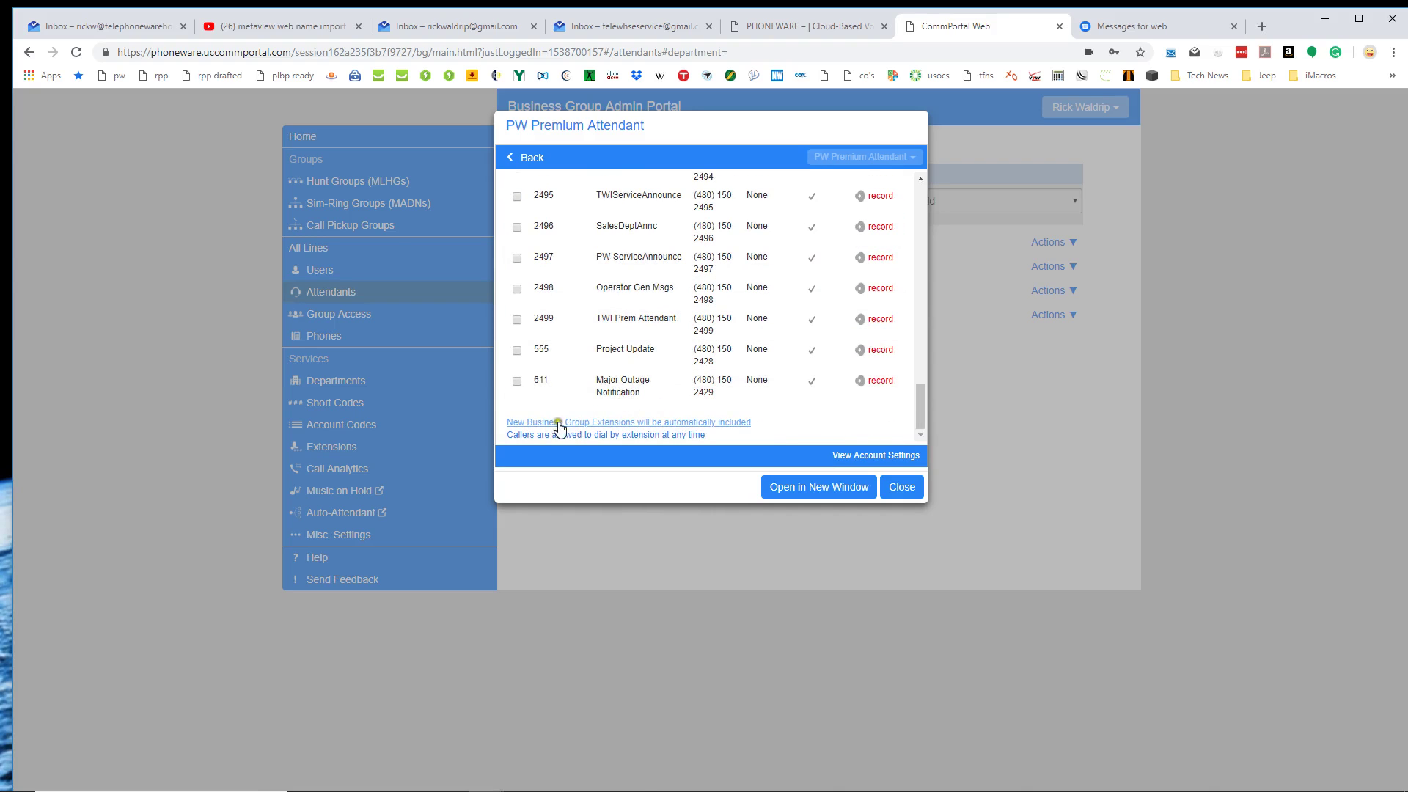
{"action": "left_click", "coordinate": [644, 434]}
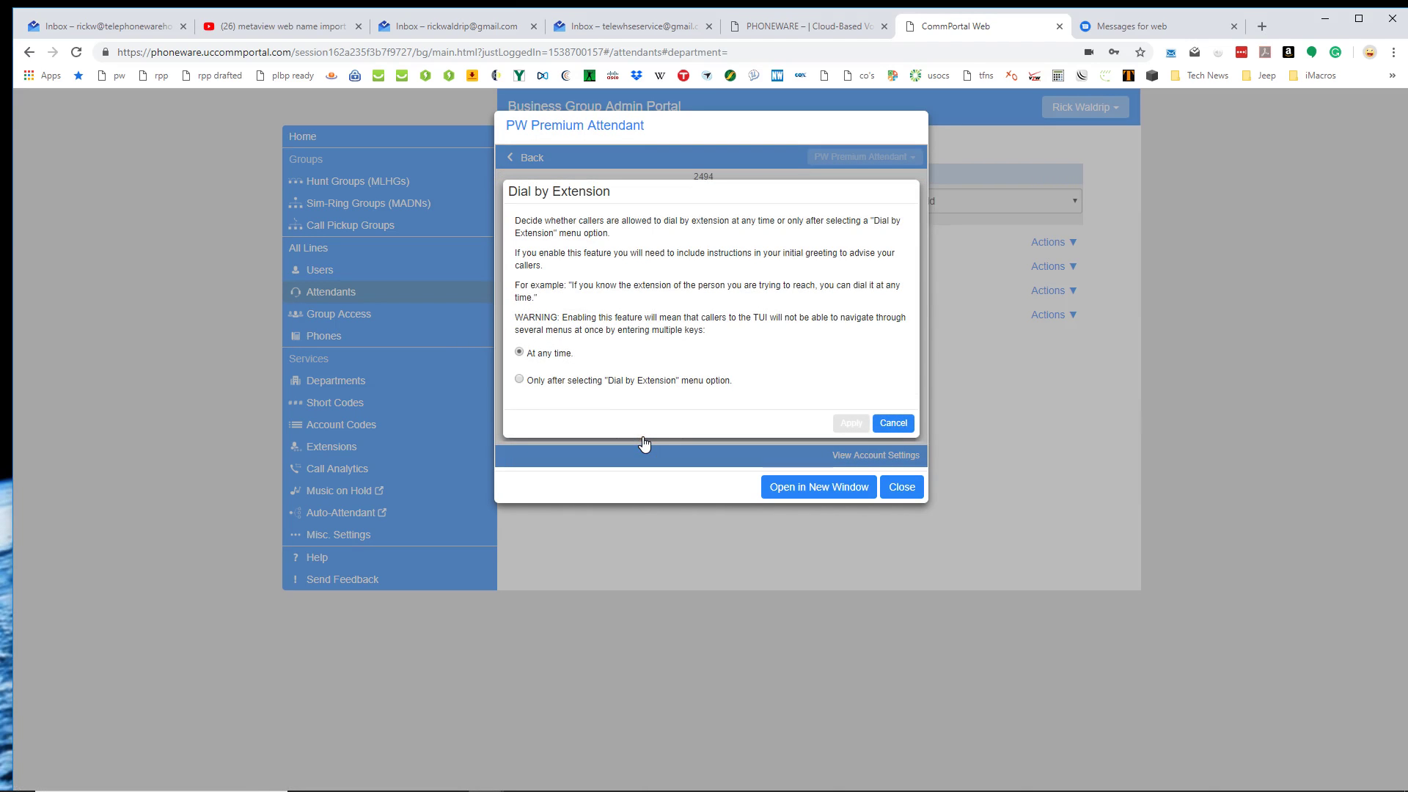
{"action": "left_click", "coordinate": [888, 423]}
Glance at the Additional Extensions list, then return to Business Group Extensions.
{"action": "scroll", "coordinate": [778, 366], "scroll_direction": "up", "scroll_amount": 10}
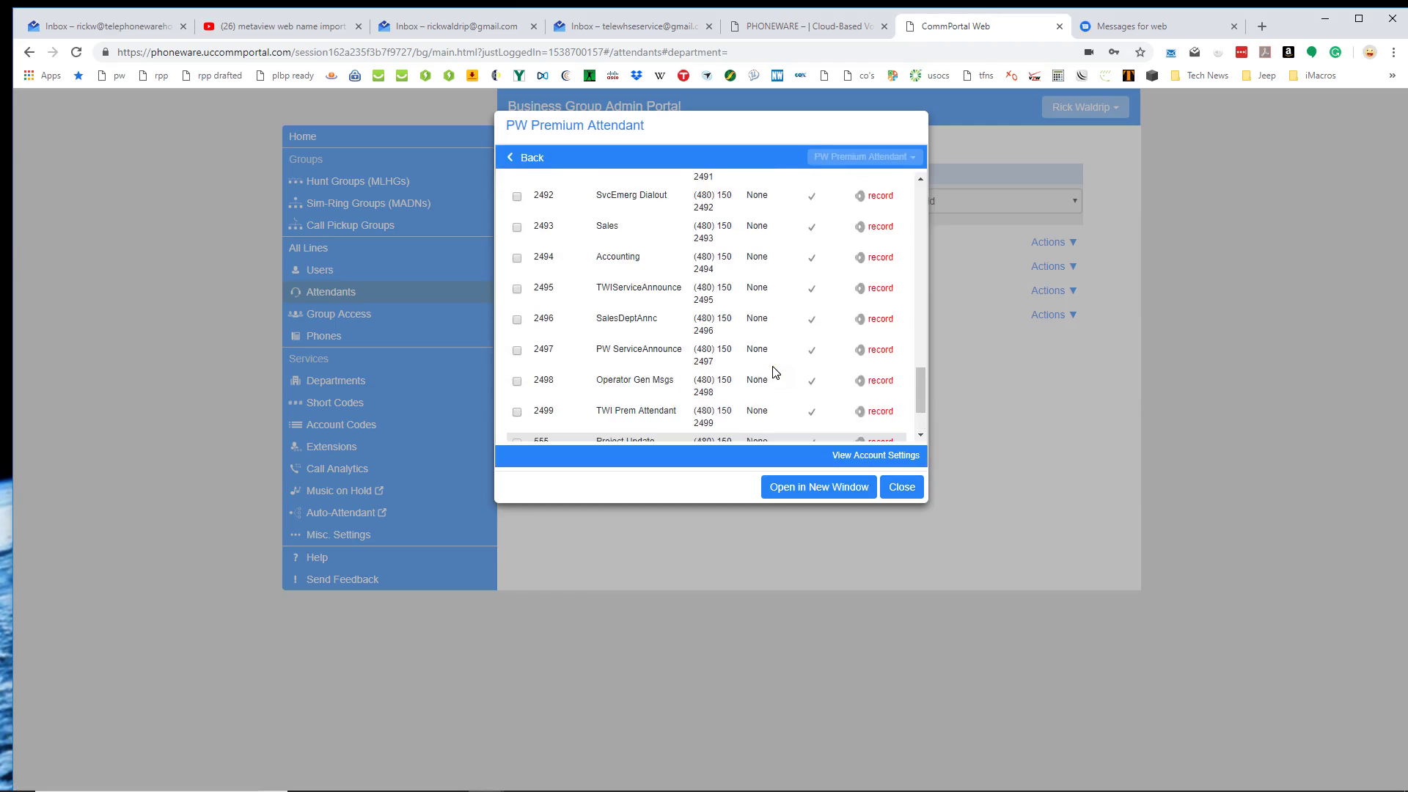
{"action": "scroll", "coordinate": [776, 373], "scroll_direction": "up", "scroll_amount": 6}
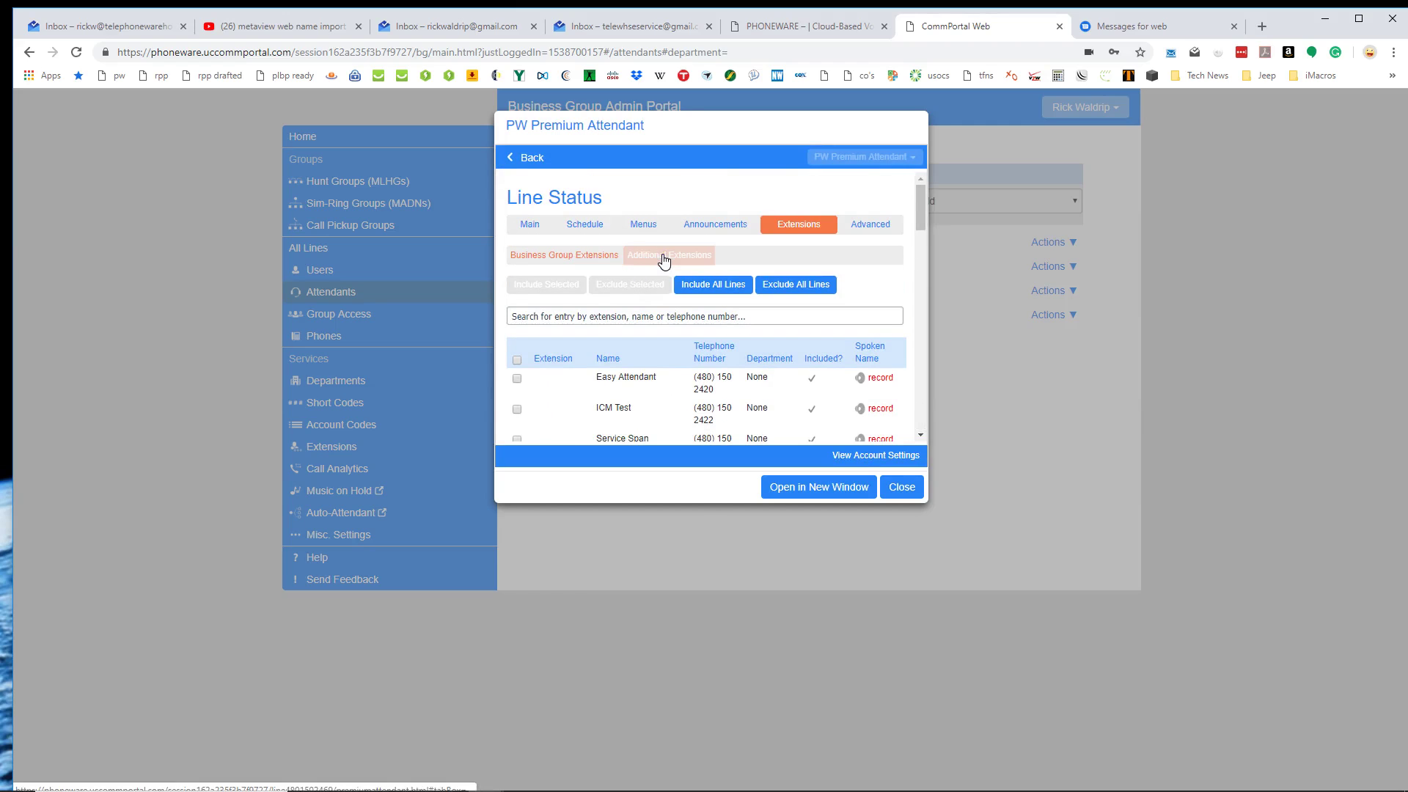
{"action": "left_click", "coordinate": [663, 261]}
{"action": "left_click", "coordinate": [570, 257]}
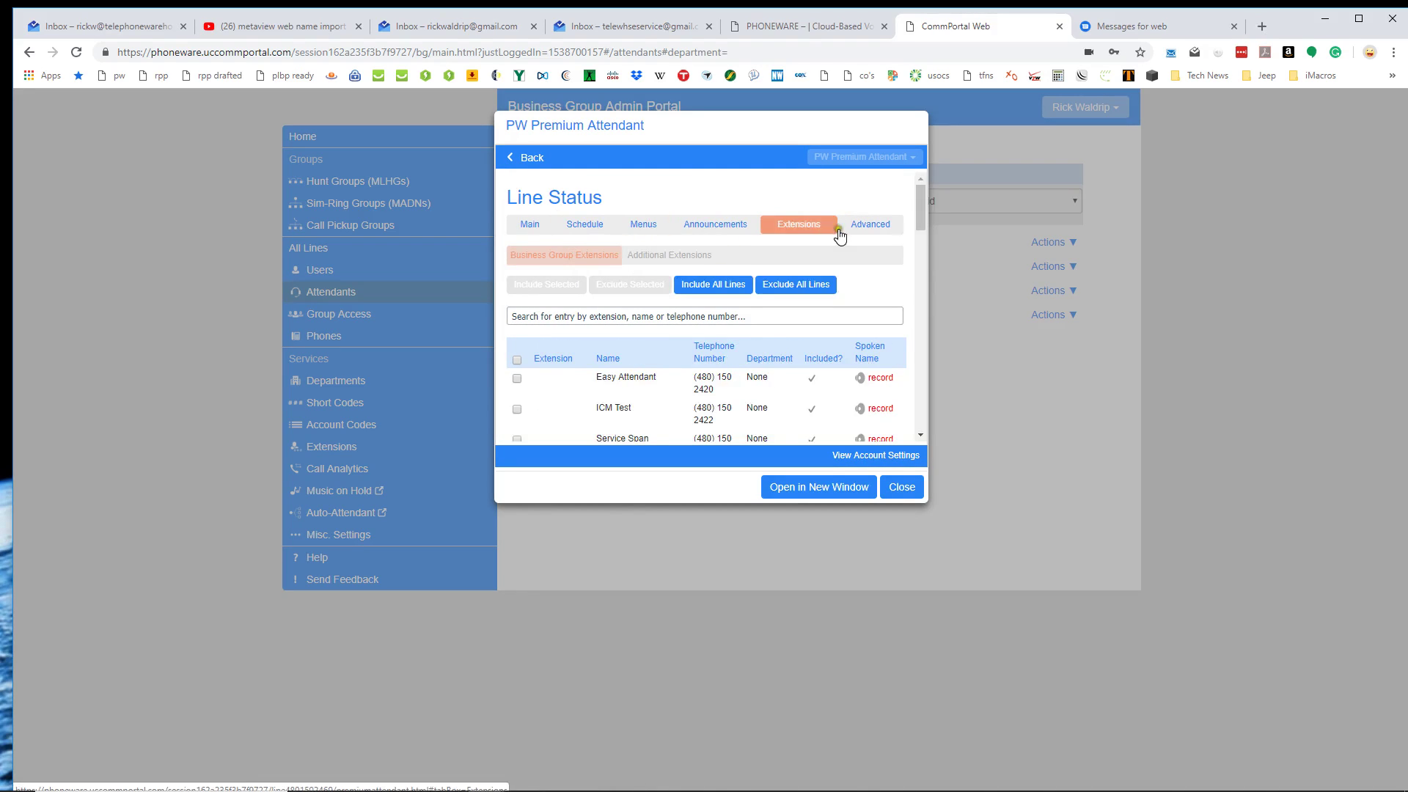
Review the PW Premium Attendant's Default keys, Error handling and Other advanced settings.
{"action": "left_click", "coordinate": [876, 234]}
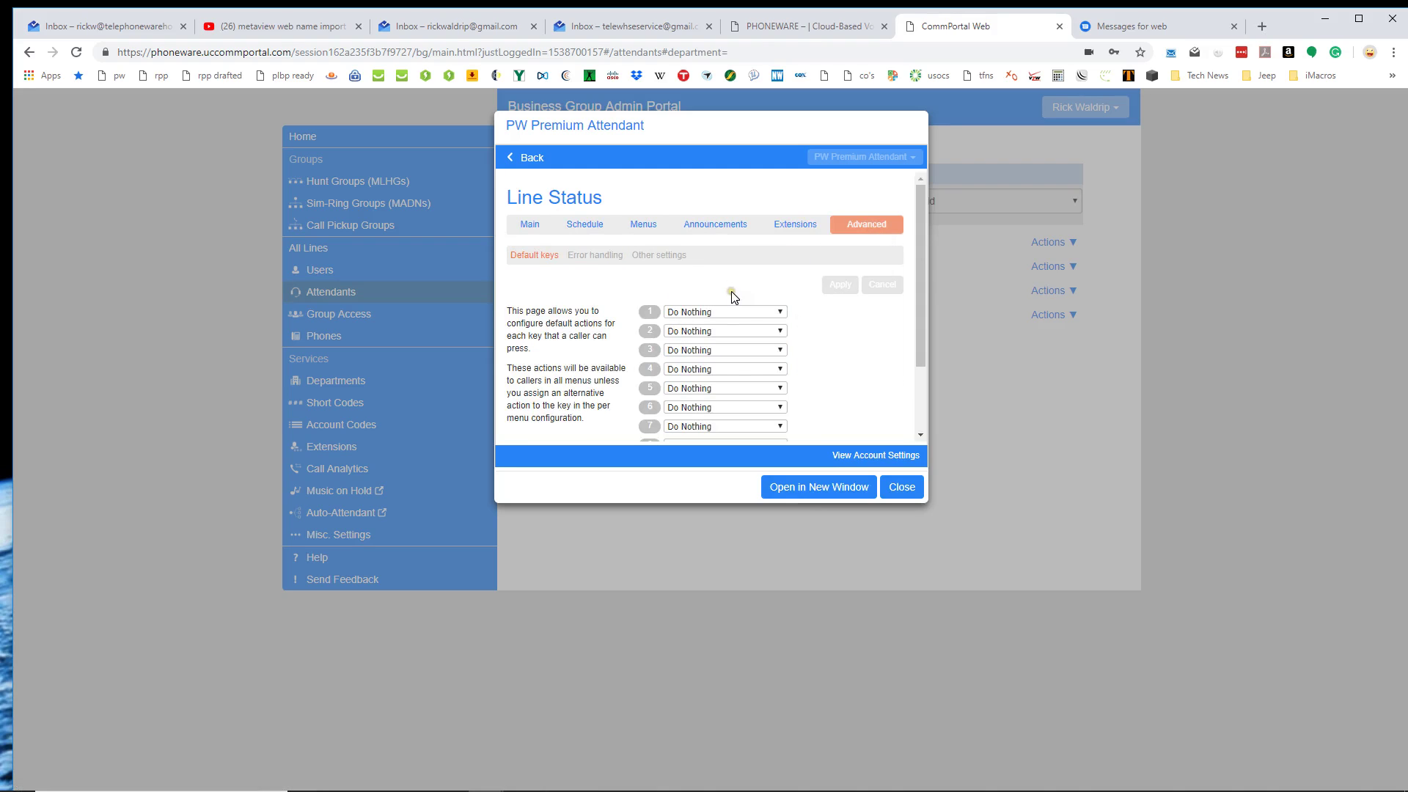
{"action": "scroll", "coordinate": [693, 316], "scroll_direction": "down", "scroll_amount": 1}
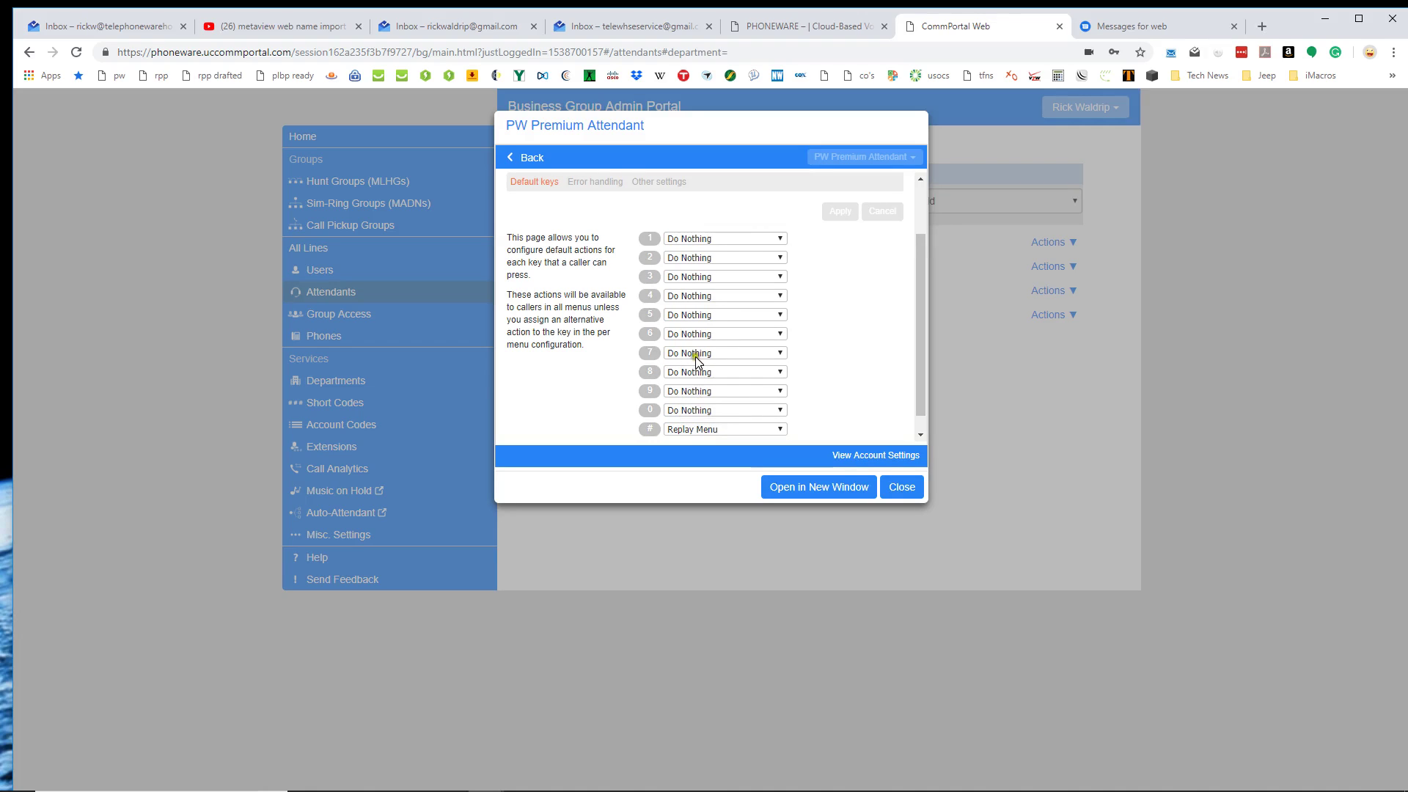
{"action": "scroll", "coordinate": [695, 356], "scroll_direction": "up", "scroll_amount": 1}
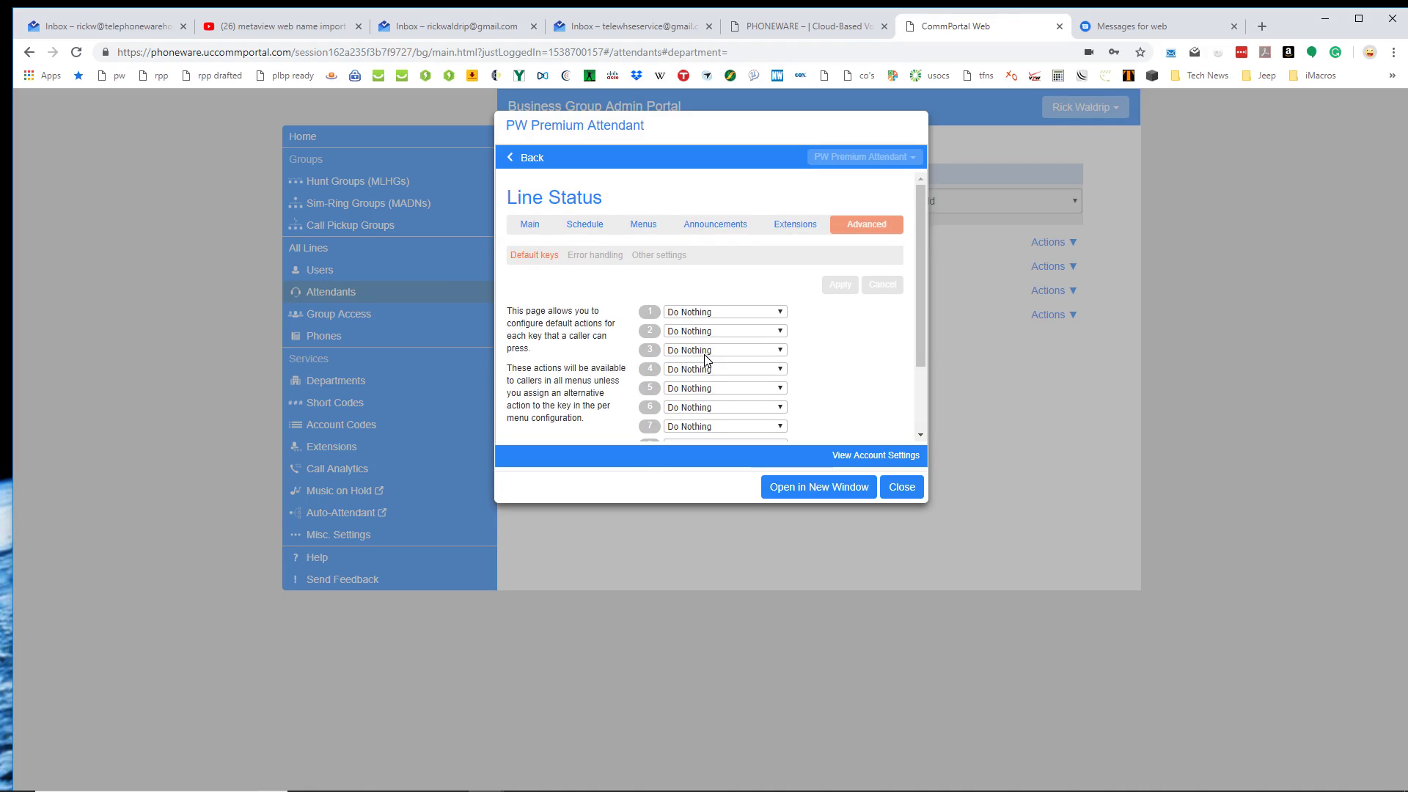
{"action": "left_click", "coordinate": [591, 255]}
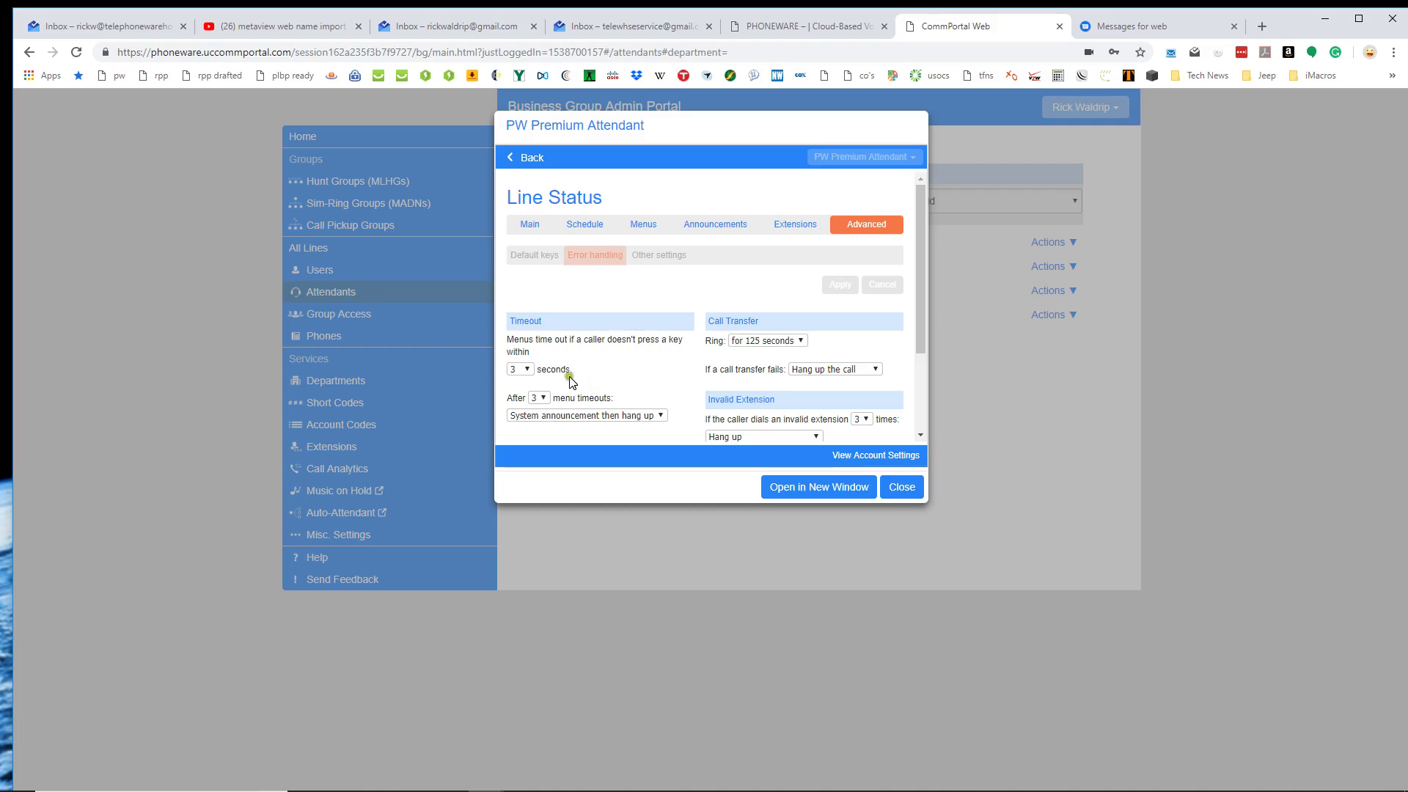
{"action": "scroll", "coordinate": [845, 369], "scroll_direction": "down", "scroll_amount": 2}
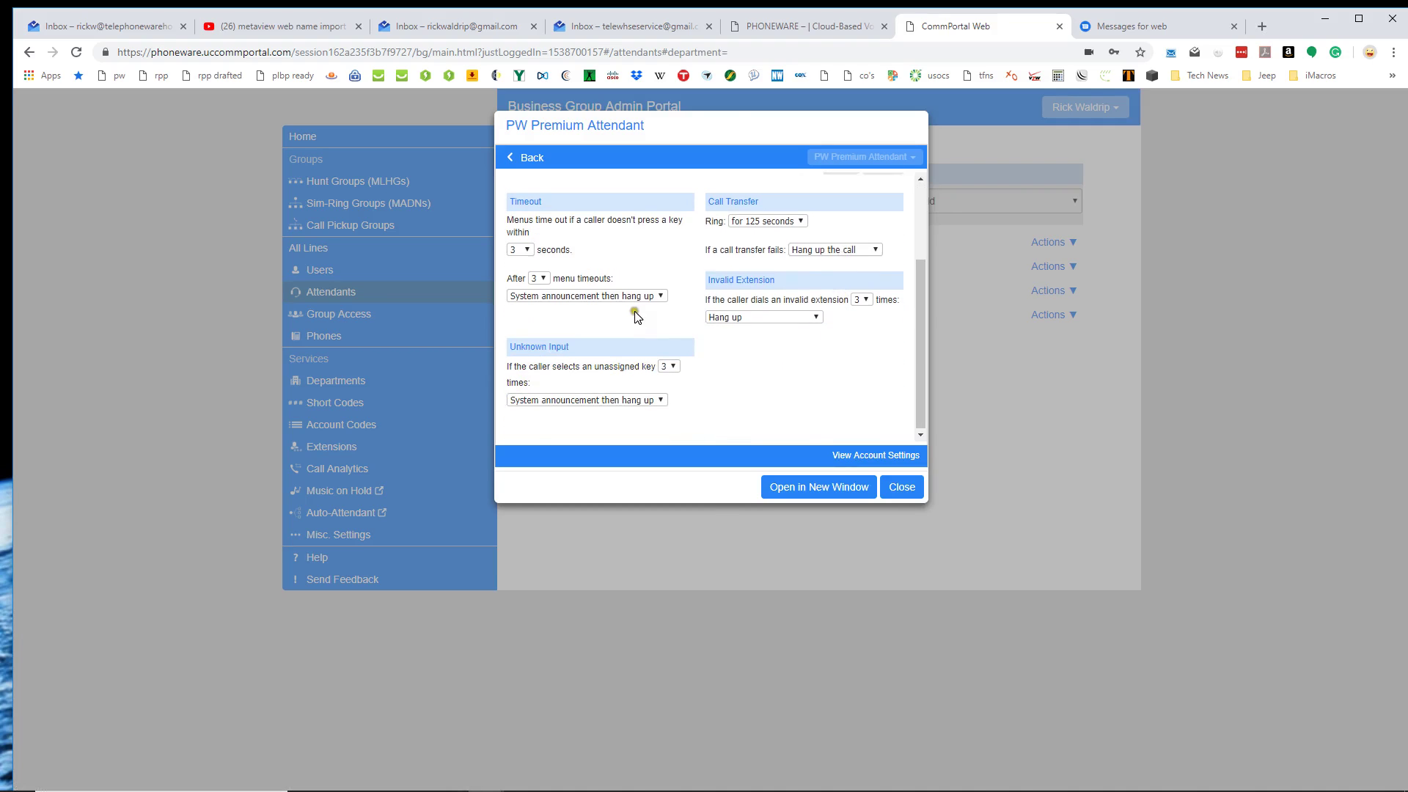
{"action": "scroll", "coordinate": [660, 315], "scroll_direction": "up", "scroll_amount": 2}
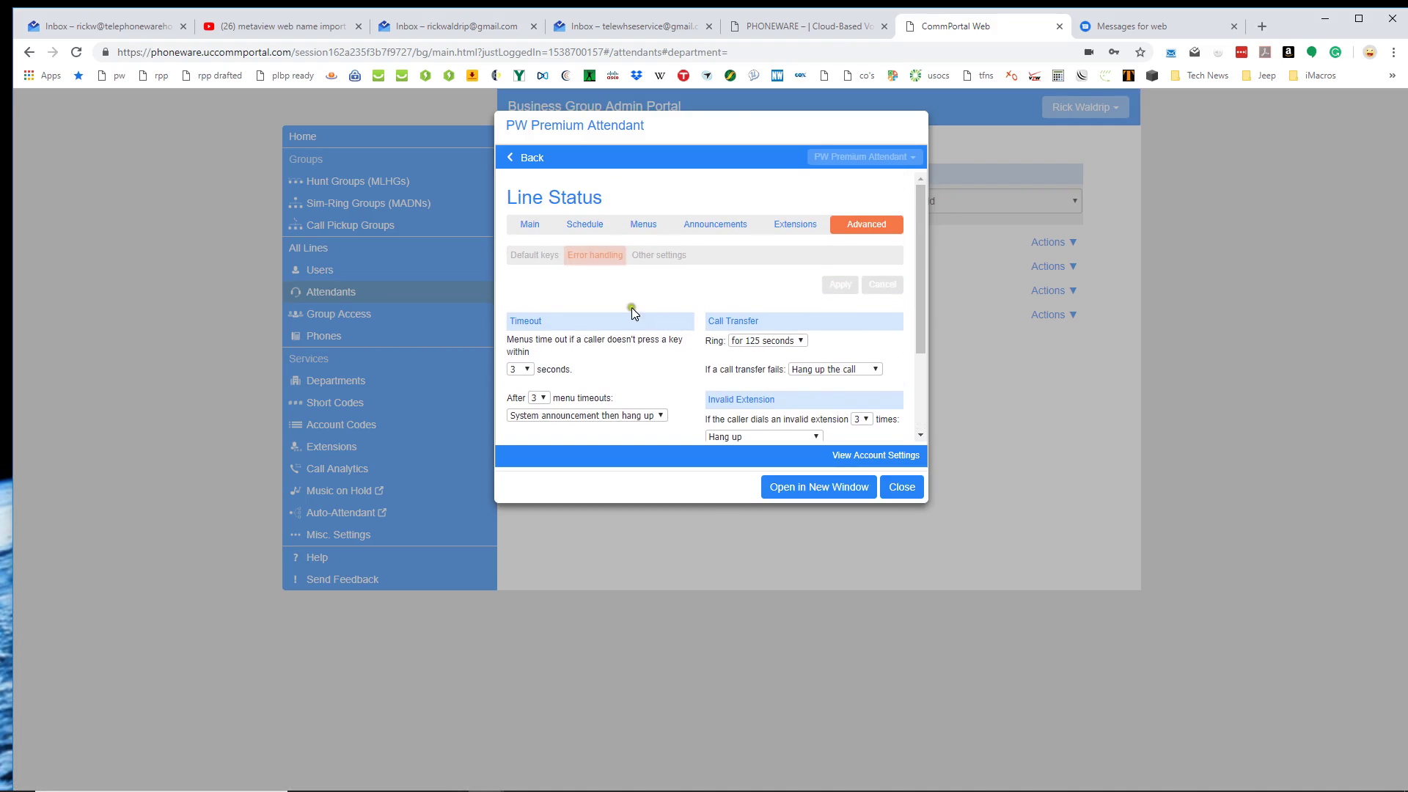
{"action": "left_click", "coordinate": [659, 257]}
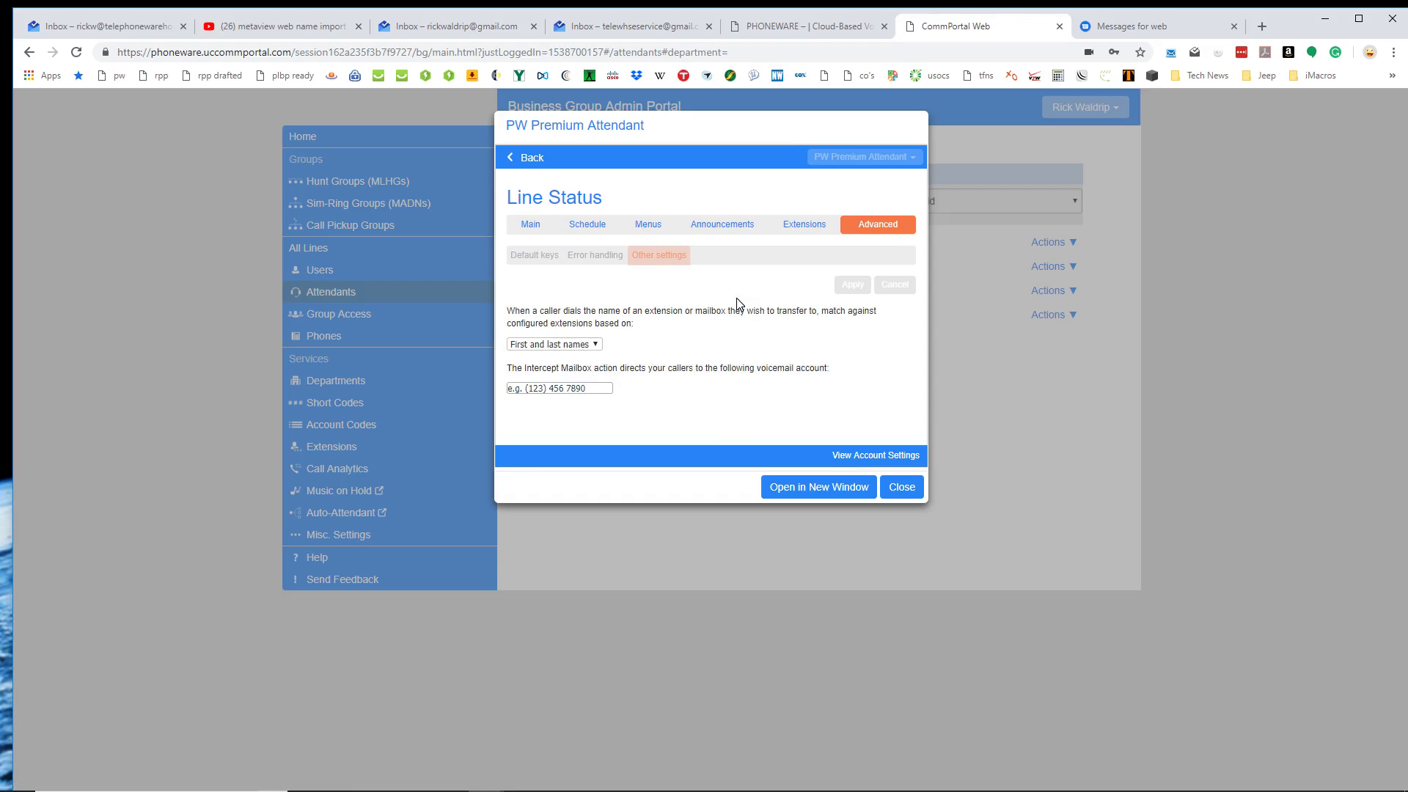
{"action": "left_click", "coordinate": [899, 487]}
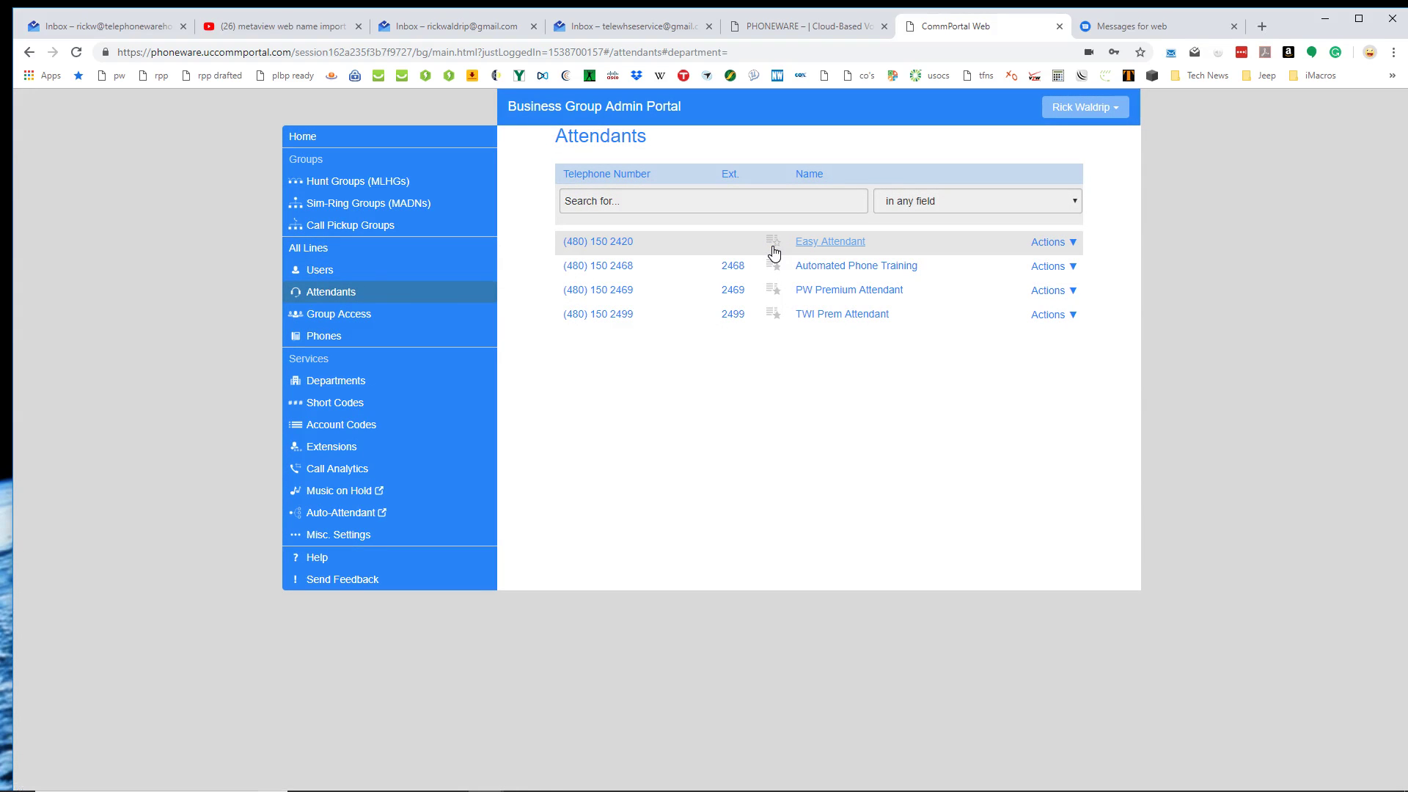
{"action": "left_click", "coordinate": [816, 243]}
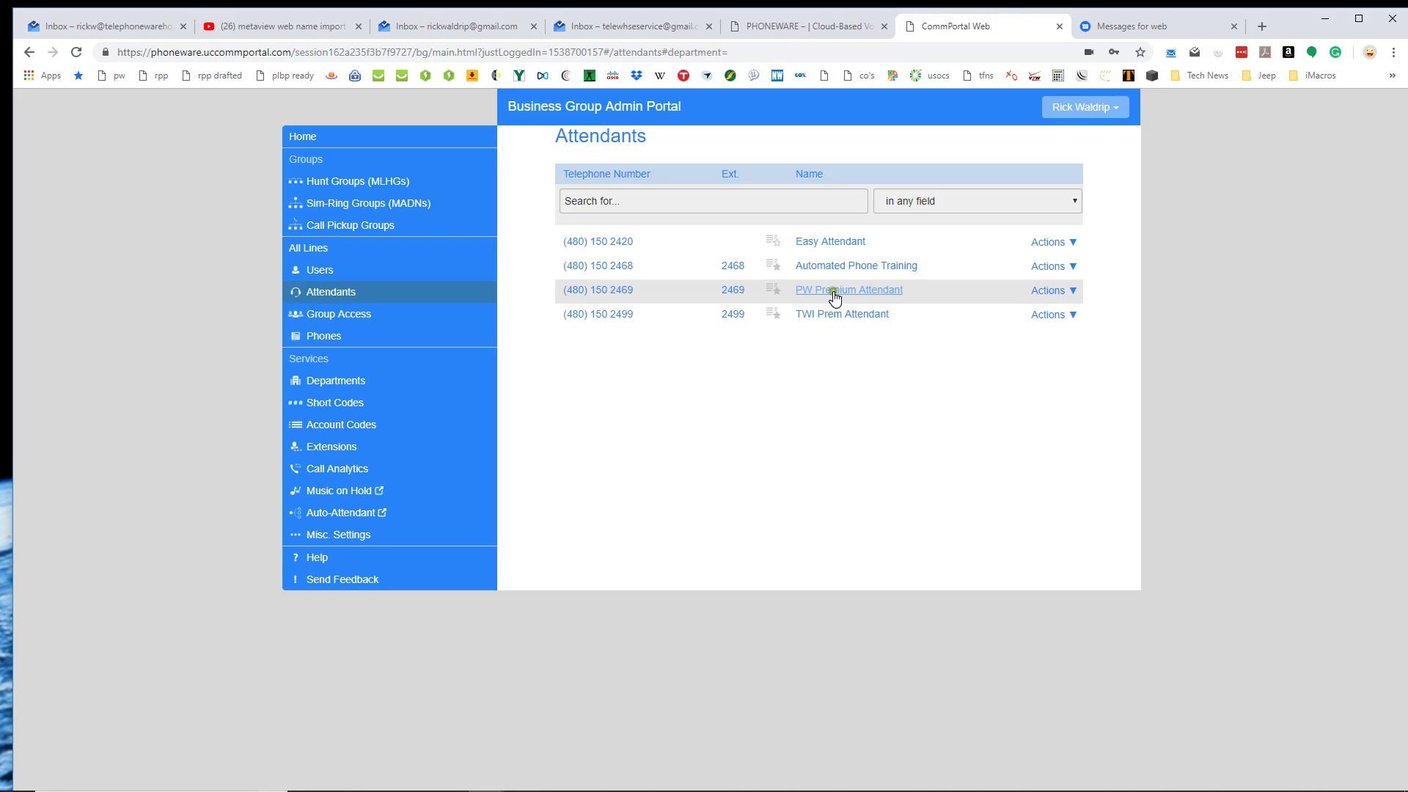
{"action": "left_click", "coordinate": [834, 296]}
{"action": "left_click", "coordinate": [834, 295]}
{"action": "left_click", "coordinate": [834, 295]}
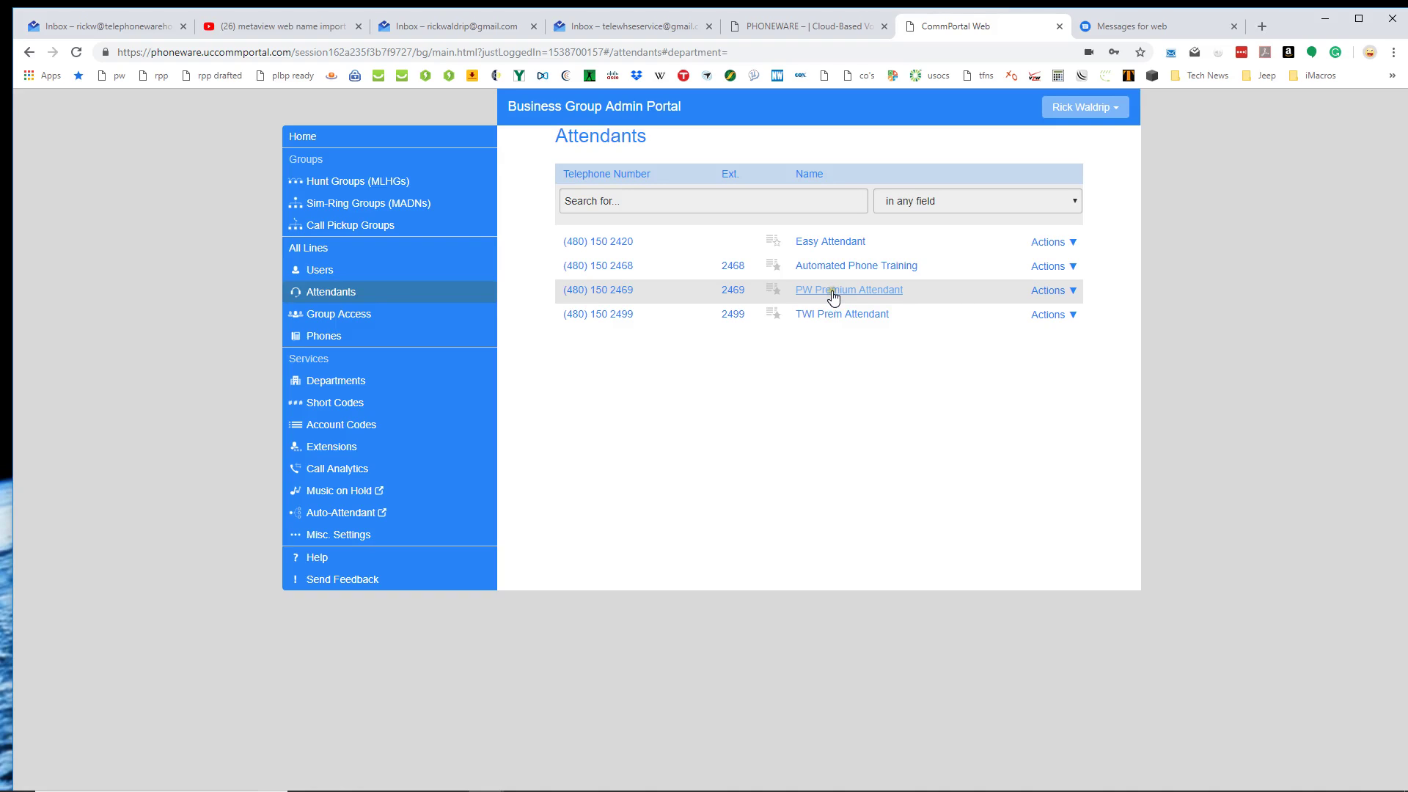
{"action": "left_click", "coordinate": [1055, 290]}
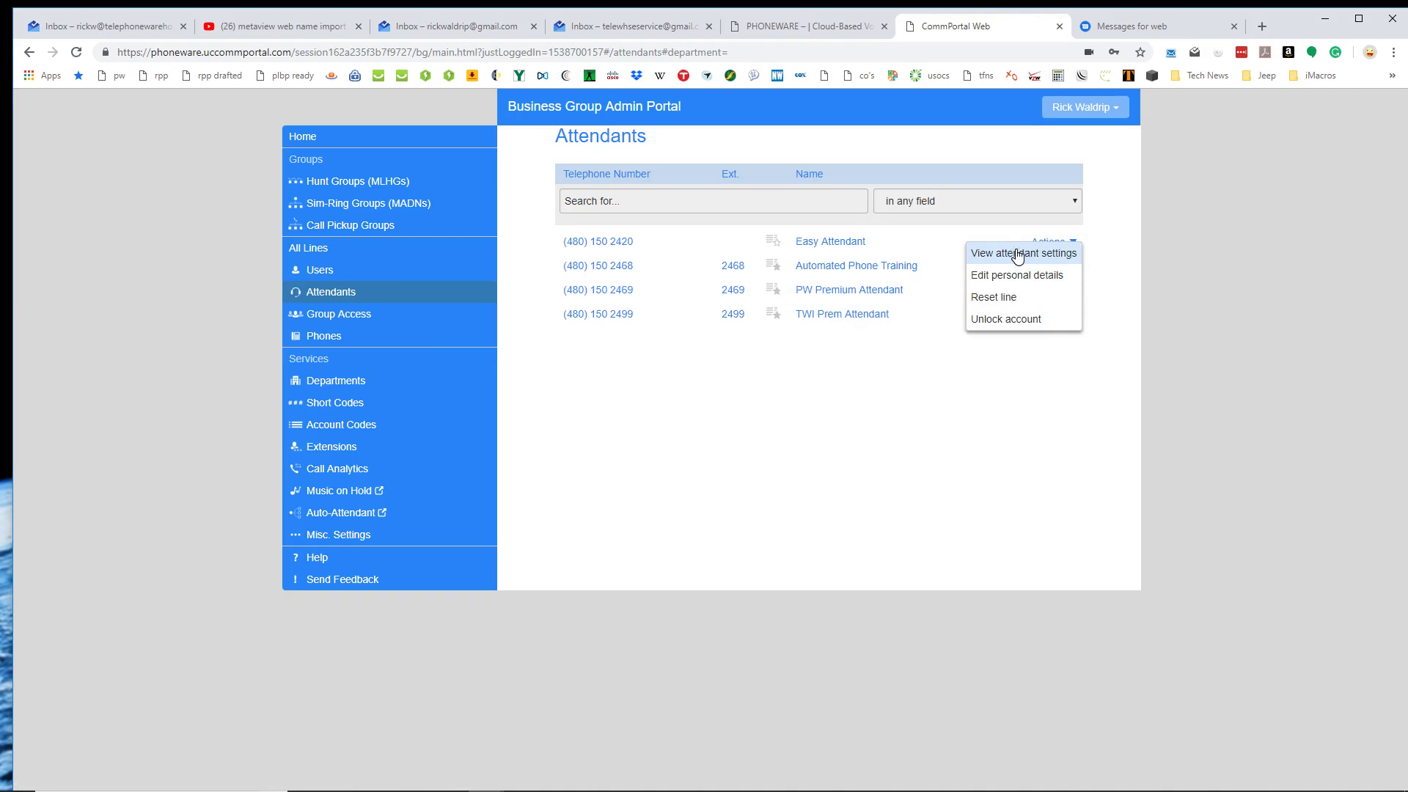
{"action": "left_click", "coordinate": [1017, 255]}
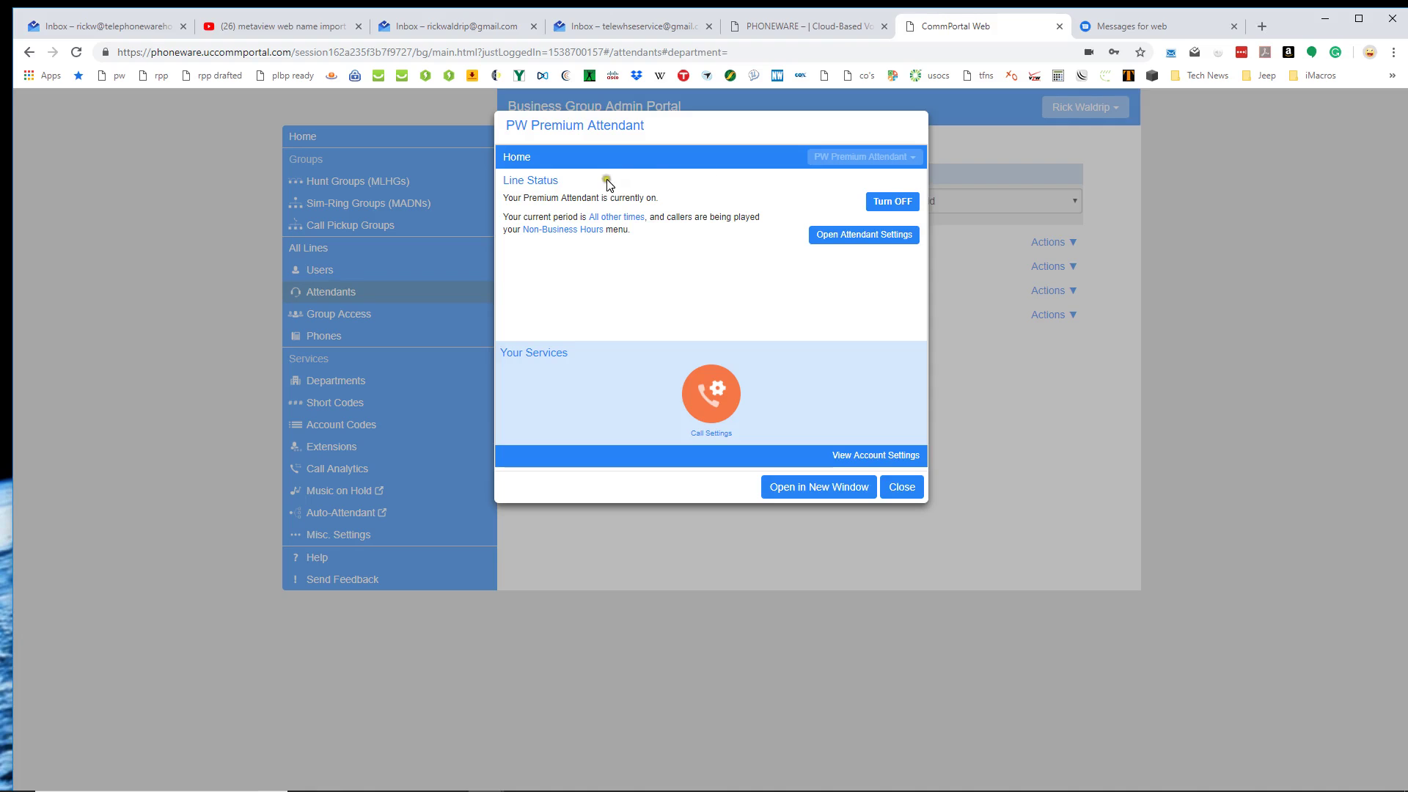
{"action": "left_click", "coordinate": [848, 236]}
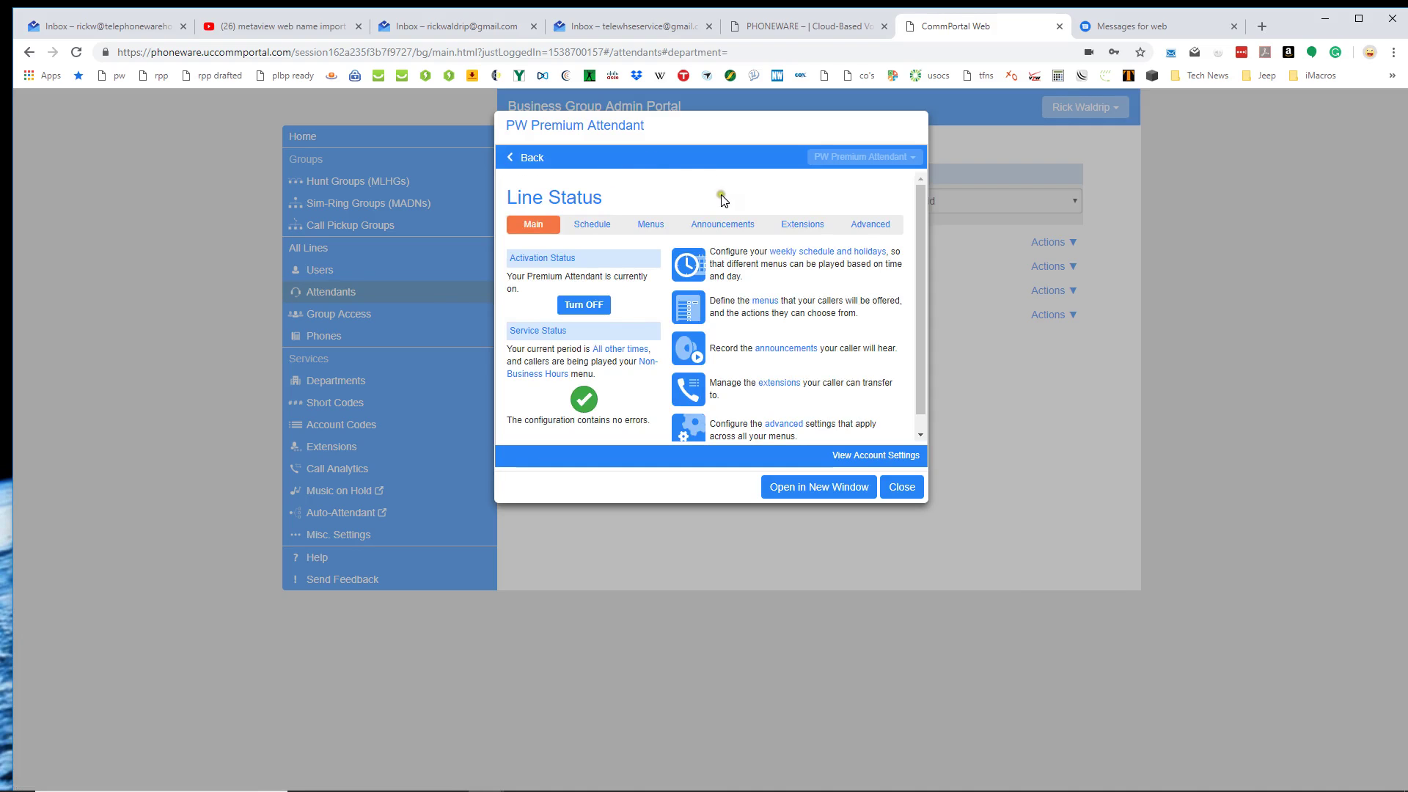
{"action": "left_click", "coordinate": [904, 488]}
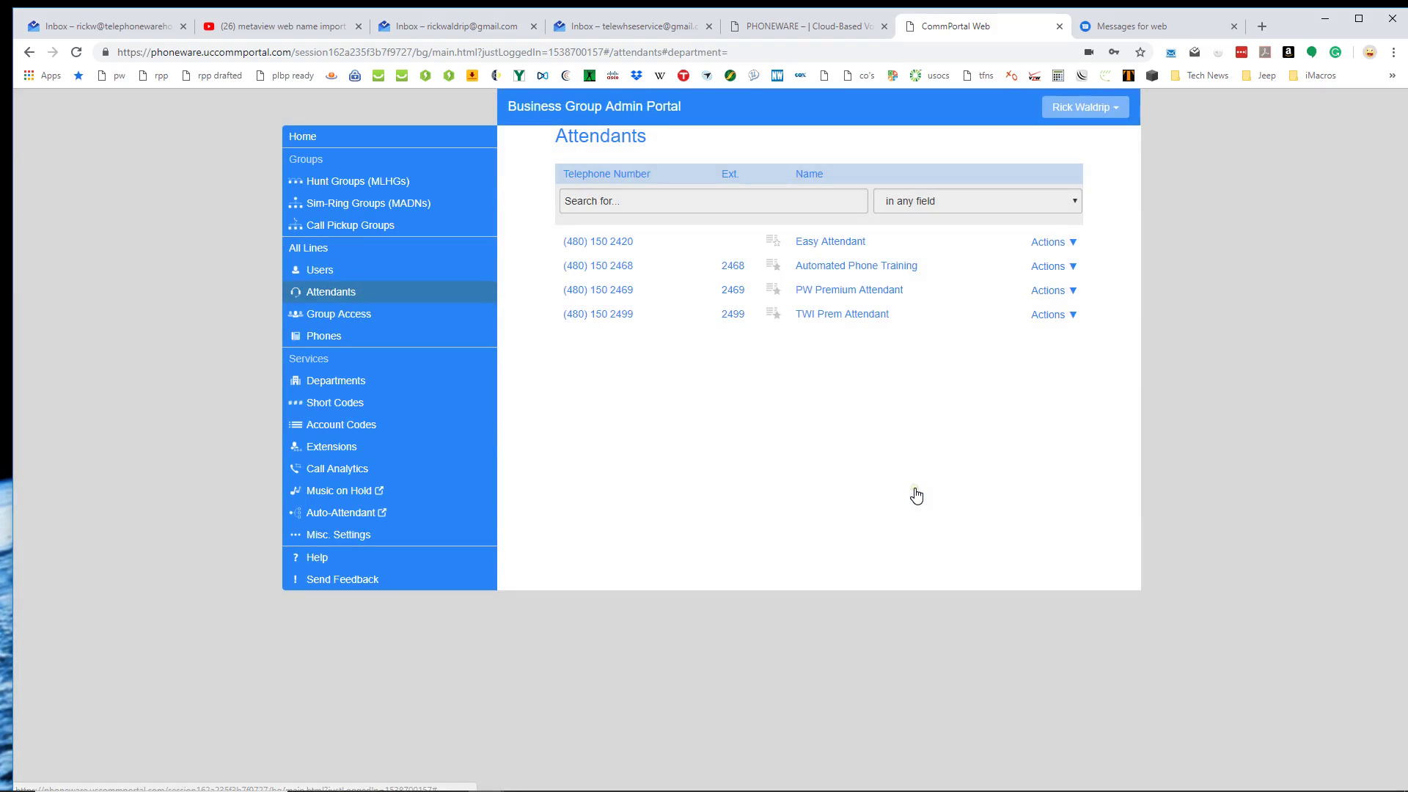